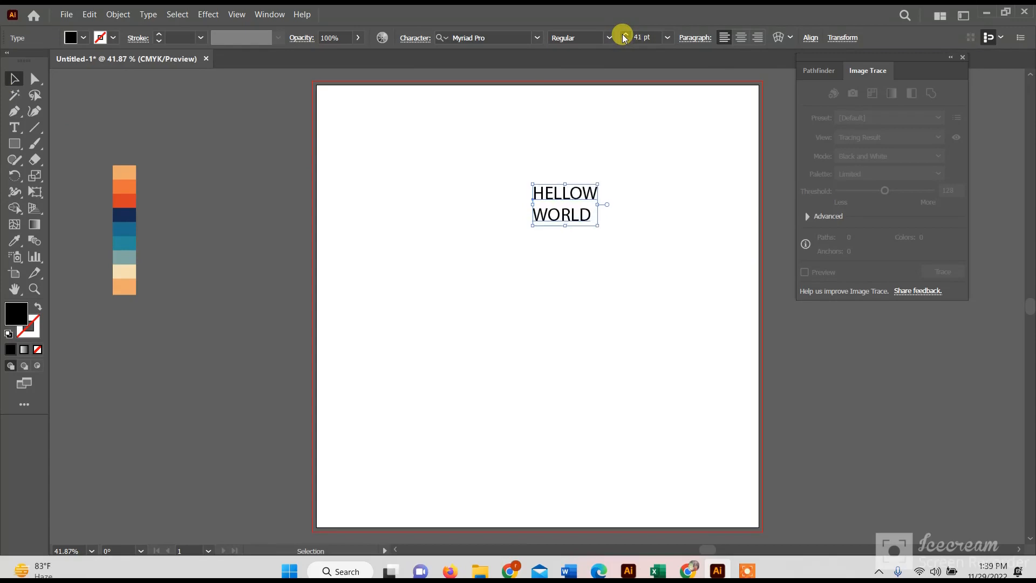
# - Enlarge the HELLOW WORLD text to 75 pt and move it toward the middle of the artboard
pyautogui.moveTo(579, 191); pyautogui.dragTo(492, 253)
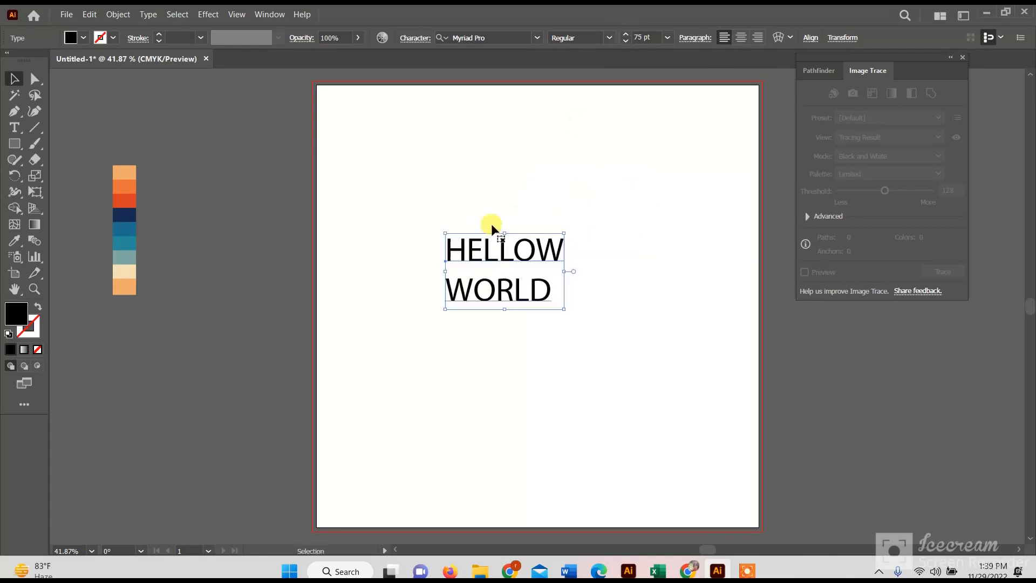
# - Browse the fonts starting with H and set the HELLOW WORLD text in Harrington
pyautogui.click(540, 38)
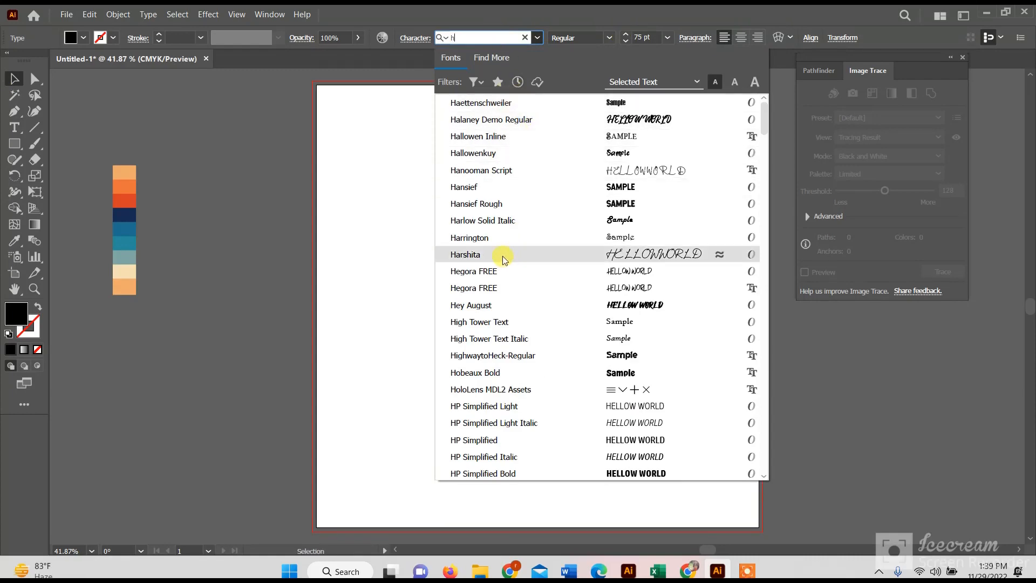
pyautogui.scroll(-3, 524, 286)
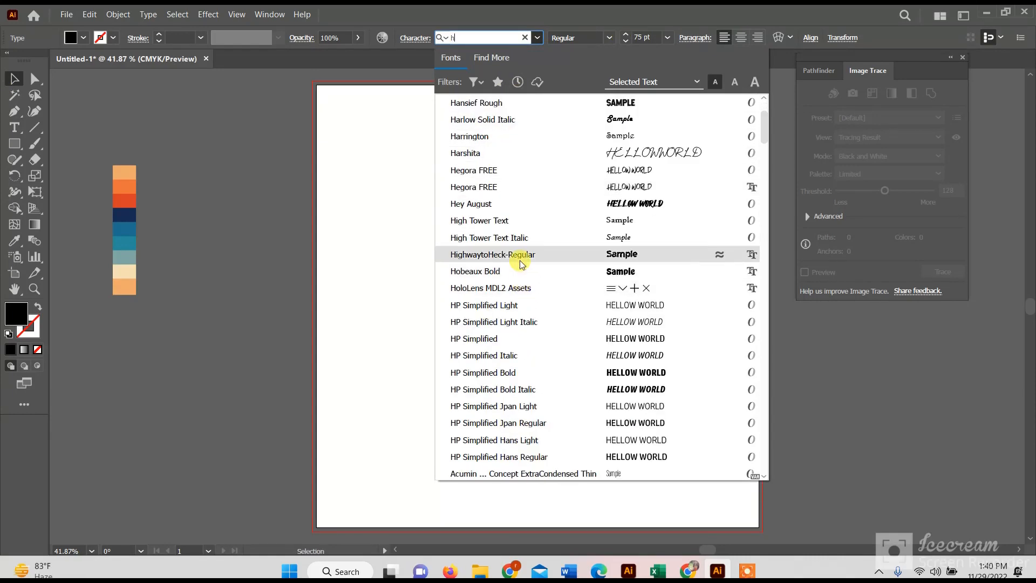
pyautogui.scroll(-1, 518, 367)
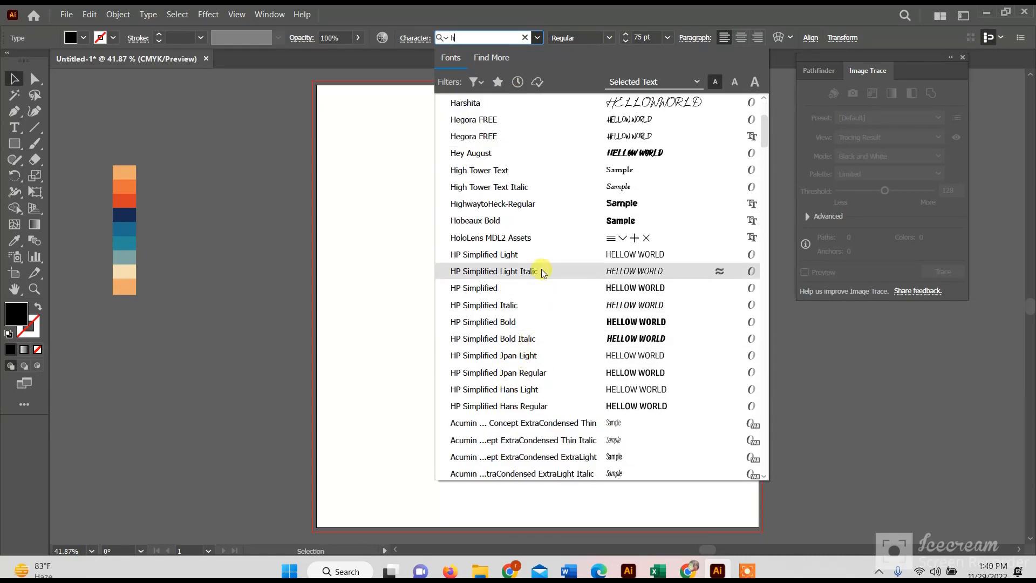
pyautogui.scroll(-3, 540, 281)
pyautogui.scroll(5, 534, 226)
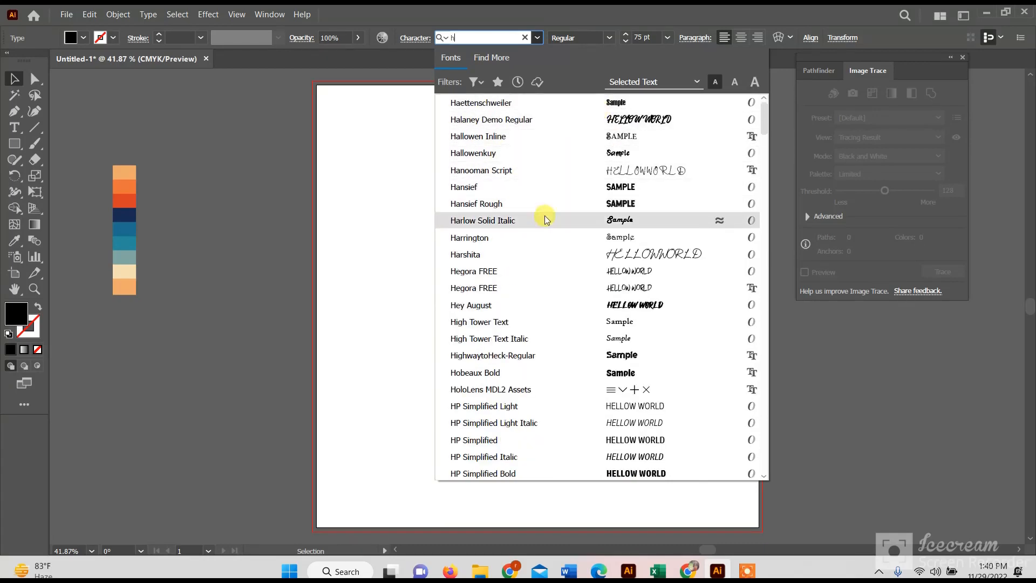
pyautogui.click(540, 240)
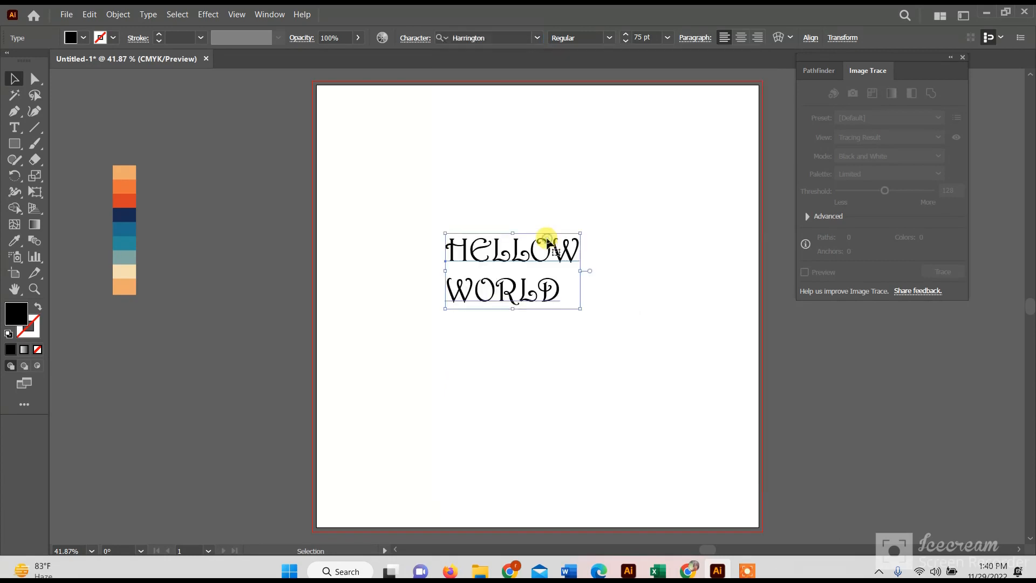
# - Set the HELLOW WORLD text in Hobeaux Bold at 90 pt
pyautogui.moveTo(493, 245); pyautogui.dragTo(319, 240)
pyautogui.click(756, 574)
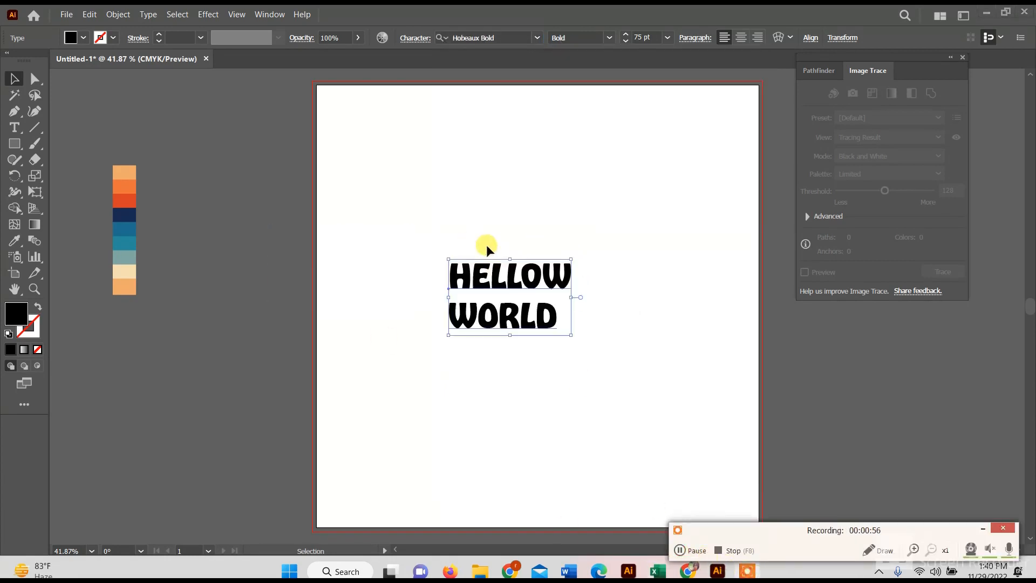
pyautogui.click(625, 34)
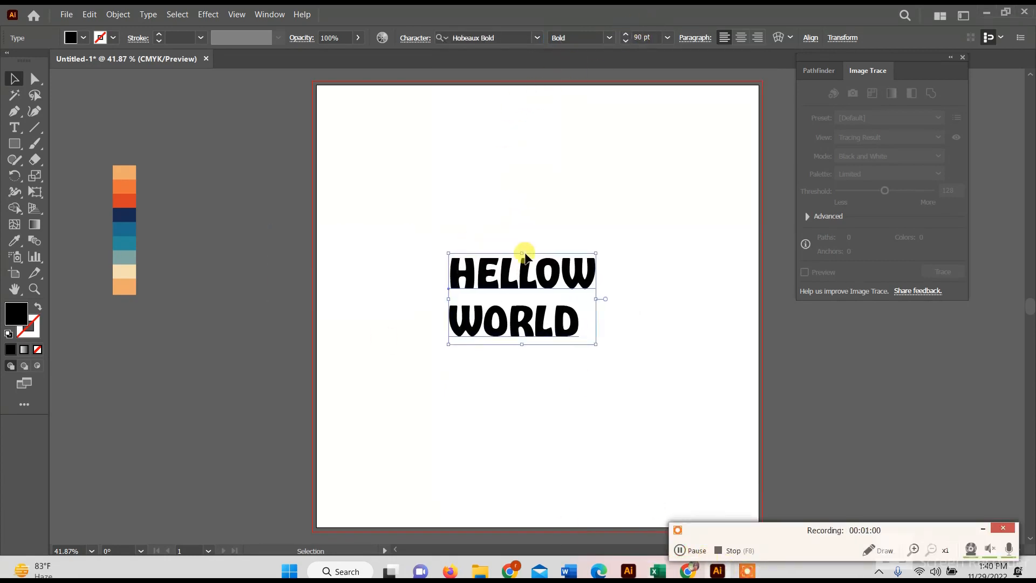
# - Insert a space before WORLD to shift the second line slightly under HELLOW
pyautogui.moveTo(411, 236); pyautogui.dragTo(624, 318)
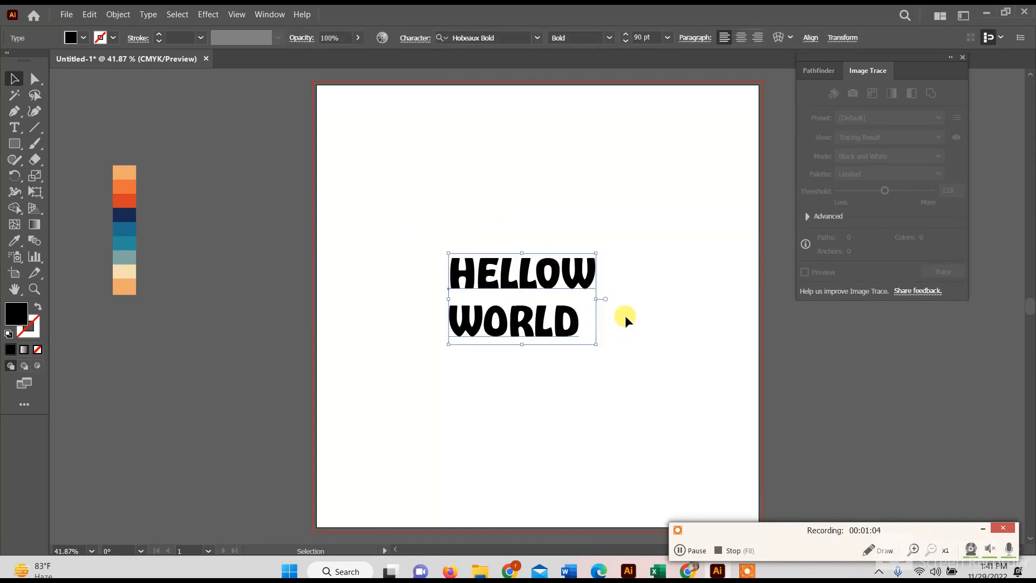
pyautogui.click(624, 318)
pyautogui.click(14, 132)
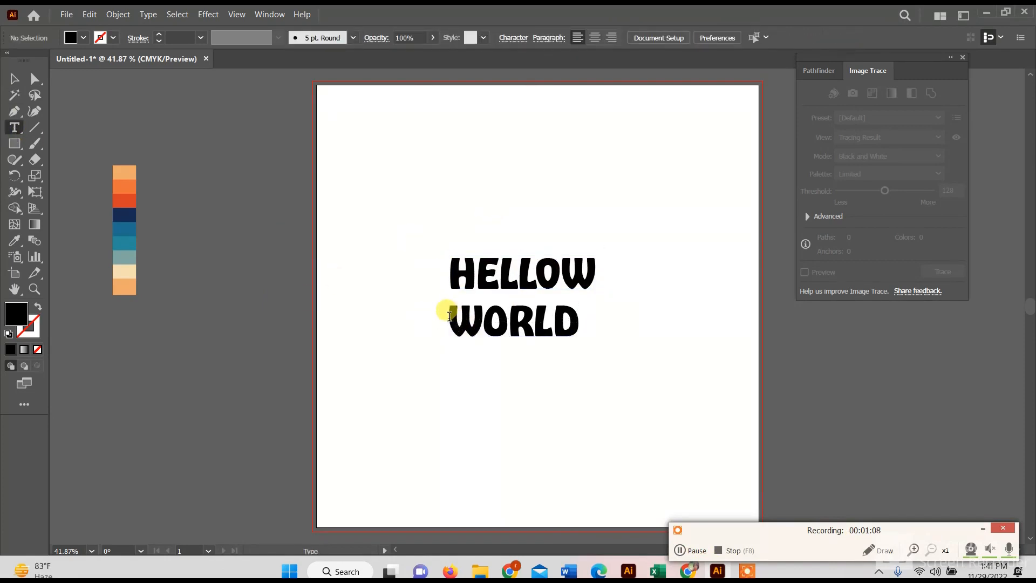
pyautogui.moveTo(450, 316); pyautogui.dragTo(597, 324)
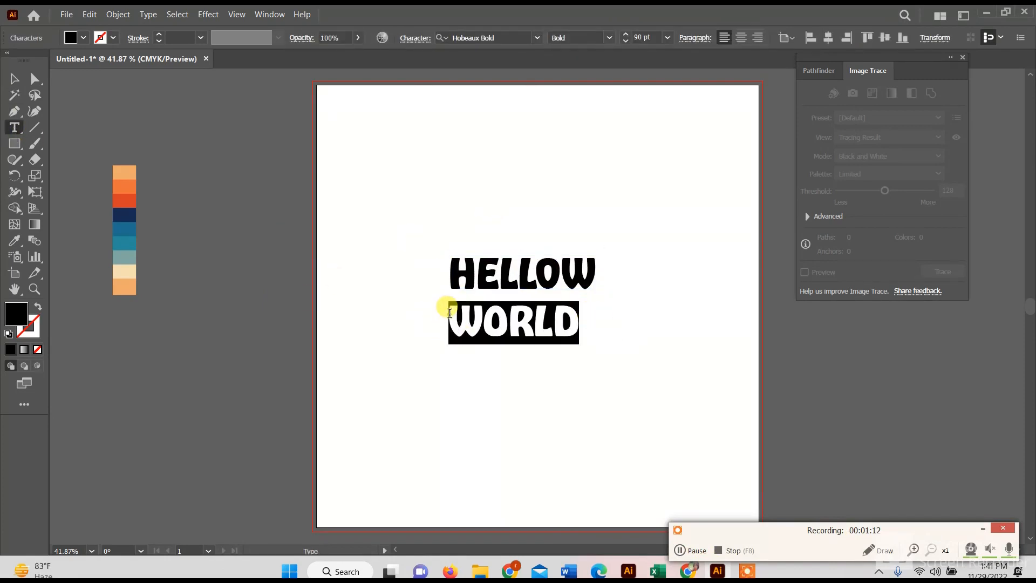
pyautogui.click(450, 313)
pyautogui.click(16, 84)
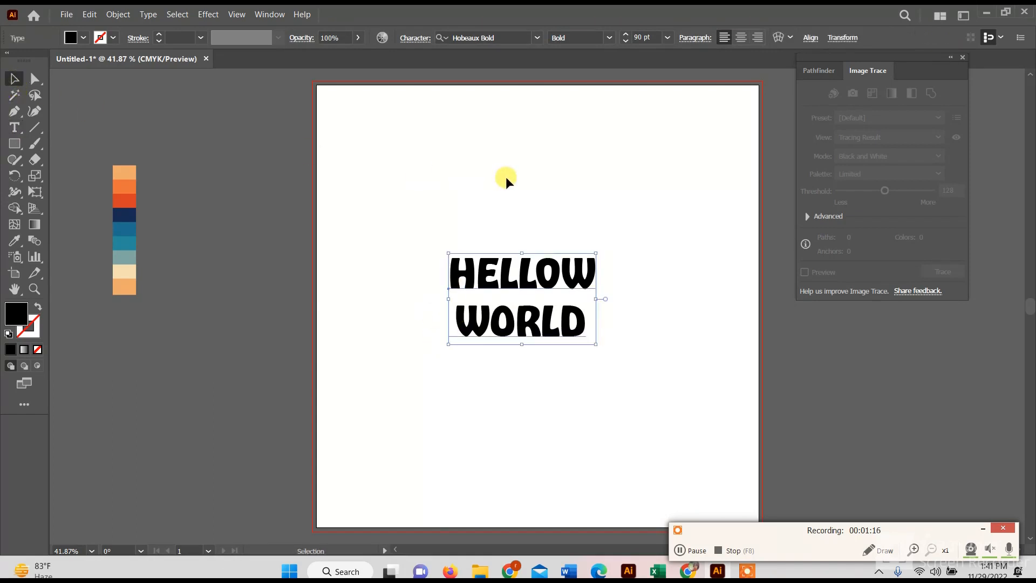
# - Set the text size to 107 pt and convert the lettering into a single compound path
pyautogui.click(626, 35)
pyautogui.click(627, 36)
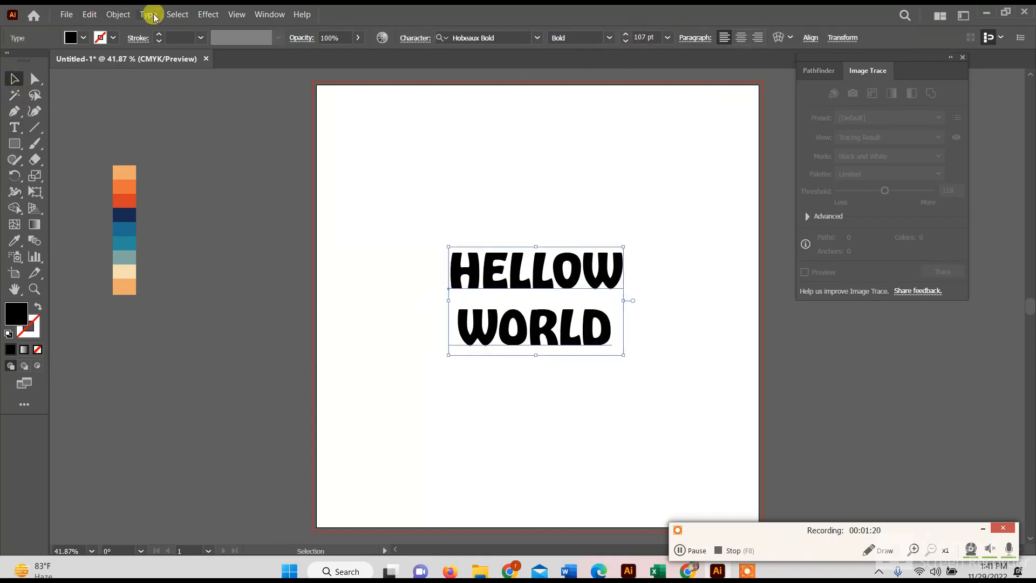
pyautogui.click(118, 14)
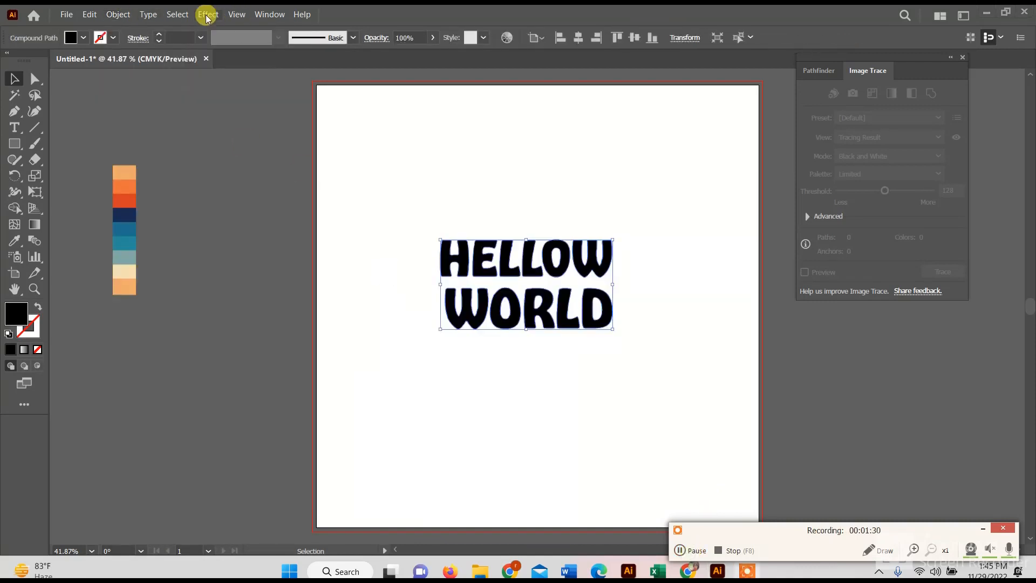
# - Try a Flag warp with a 68% horizontal bend on the HELLOW WORLD lettering
pyautogui.click(207, 15)
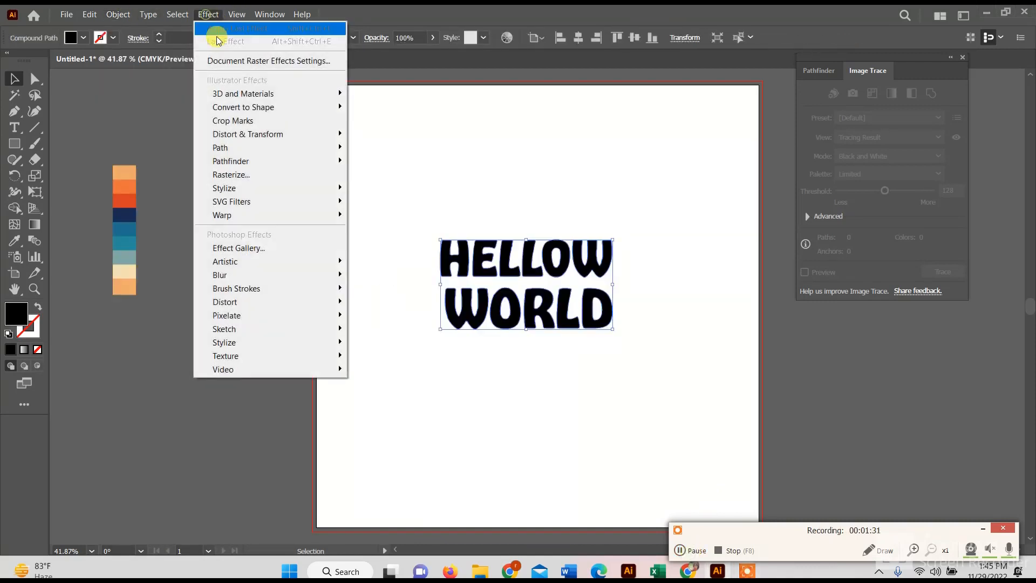
pyautogui.moveTo(266, 215)
pyautogui.click(411, 315)
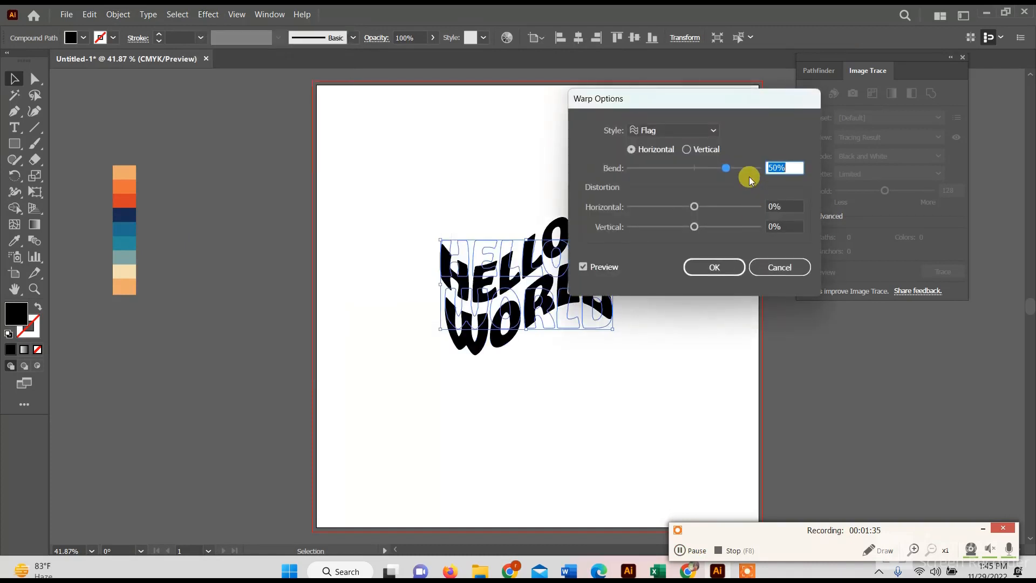
pyautogui.moveTo(734, 171)
pyautogui.mouseDown()
pyautogui.moveTo(667, 178)
pyautogui.moveTo(742, 169)
pyautogui.mouseUp()
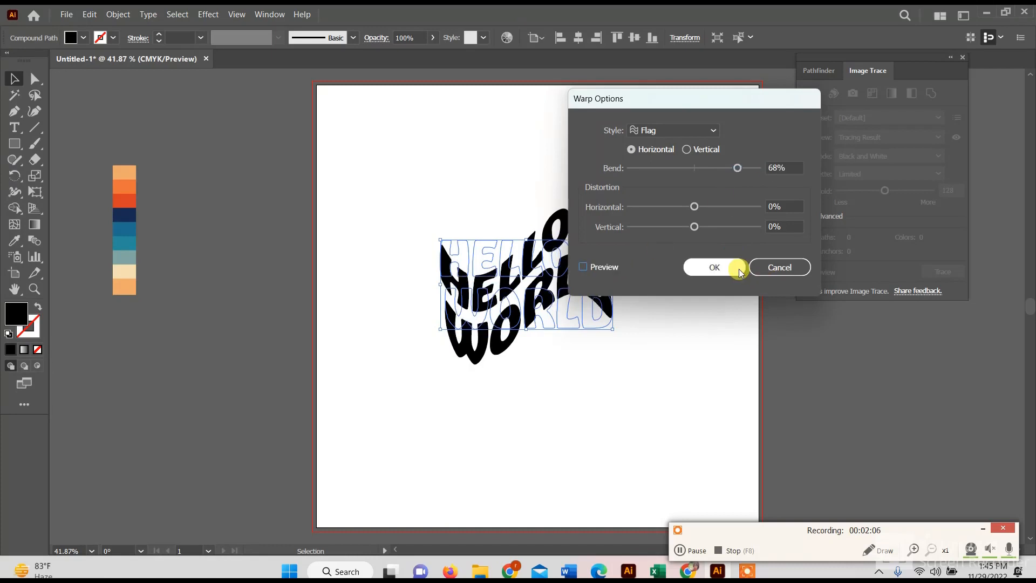
pyautogui.click(736, 268)
pyautogui.hotkey('ctrl', 'z')
# - Apply a Wave warp effect with a 71% horizontal bend to the HELLOW WORLD lettering, previewing the result
pyautogui.click(209, 14)
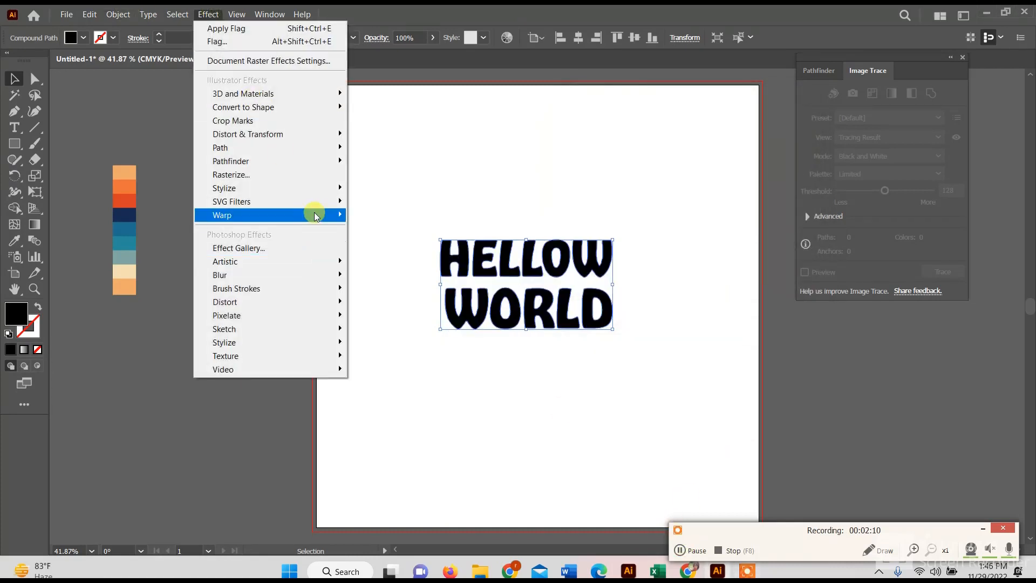
pyautogui.moveTo(324, 211)
pyautogui.click(389, 342)
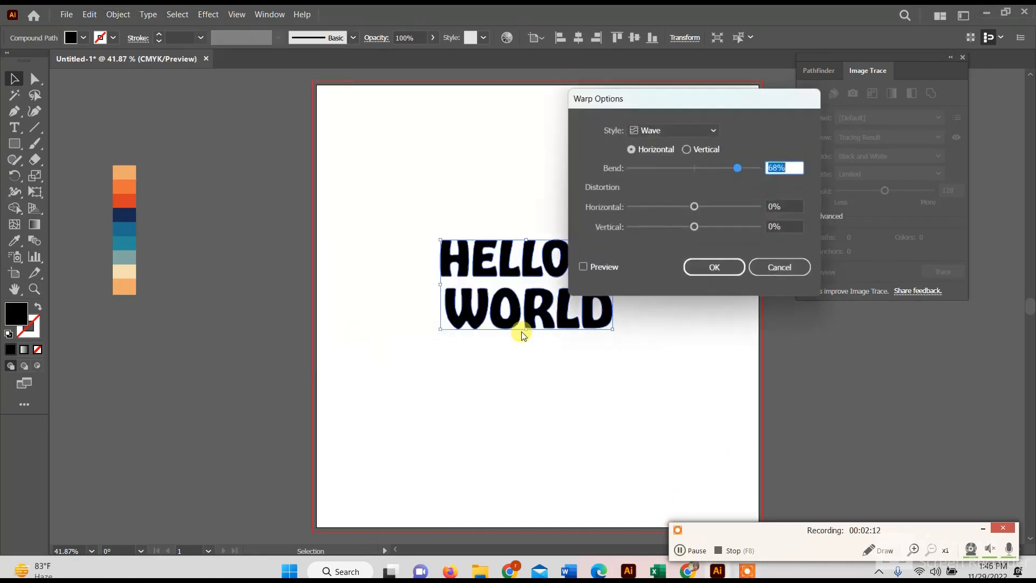
pyautogui.click(581, 266)
pyautogui.moveTo(737, 167); pyautogui.dragTo(738, 168)
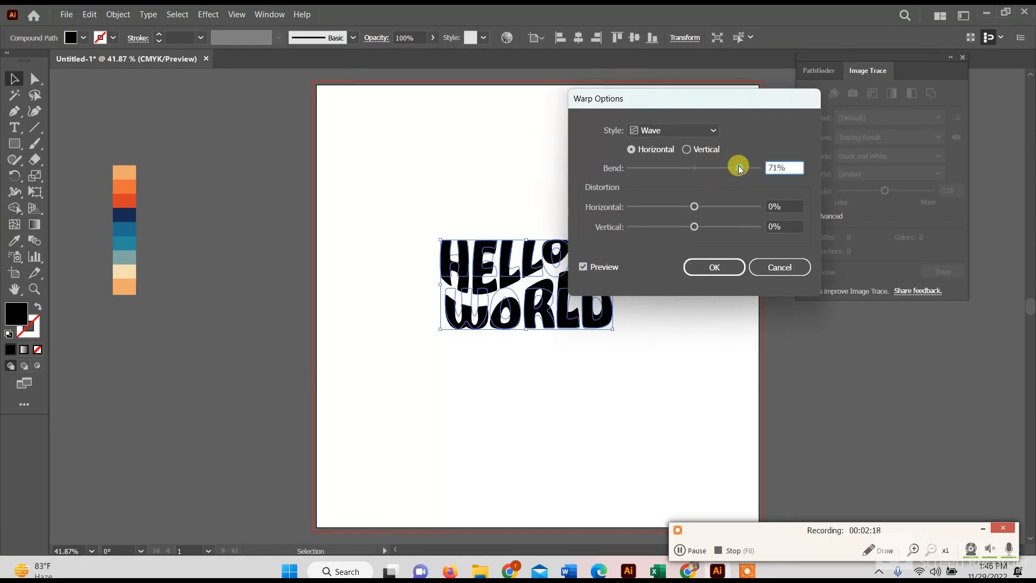
pyautogui.click(733, 261)
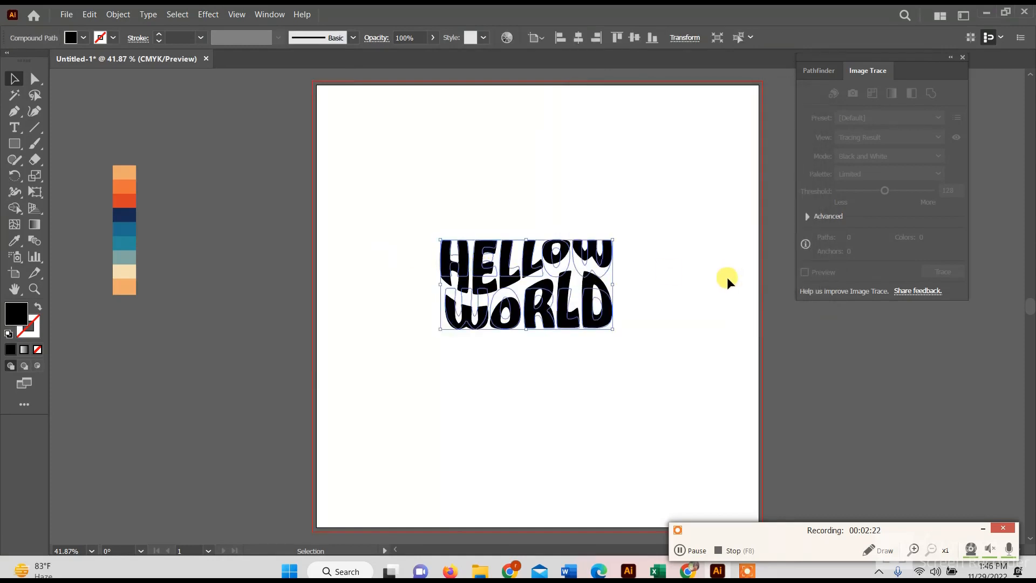
pyautogui.click(727, 277)
pyautogui.click(692, 551)
# - Stretch the warped lettering upward to make it taller and expand its appearance
pyautogui.click(522, 254)
pyautogui.moveTo(527, 241); pyautogui.dragTo(527, 221)
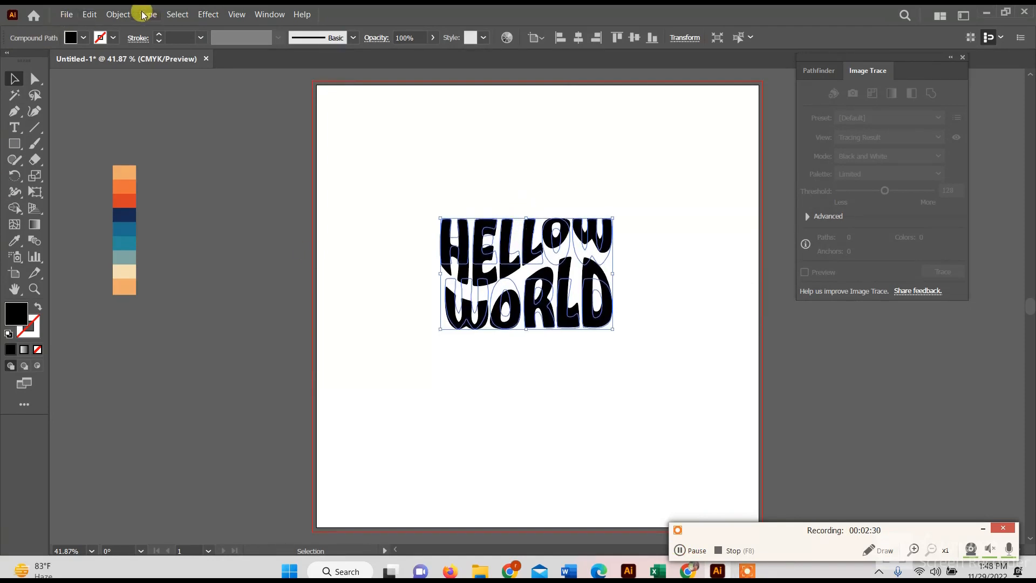
pyautogui.click(123, 14)
pyautogui.click(157, 182)
# - Fill the lettering with the light orange sampled from the palette's topmost swatch
pyautogui.click(15, 241)
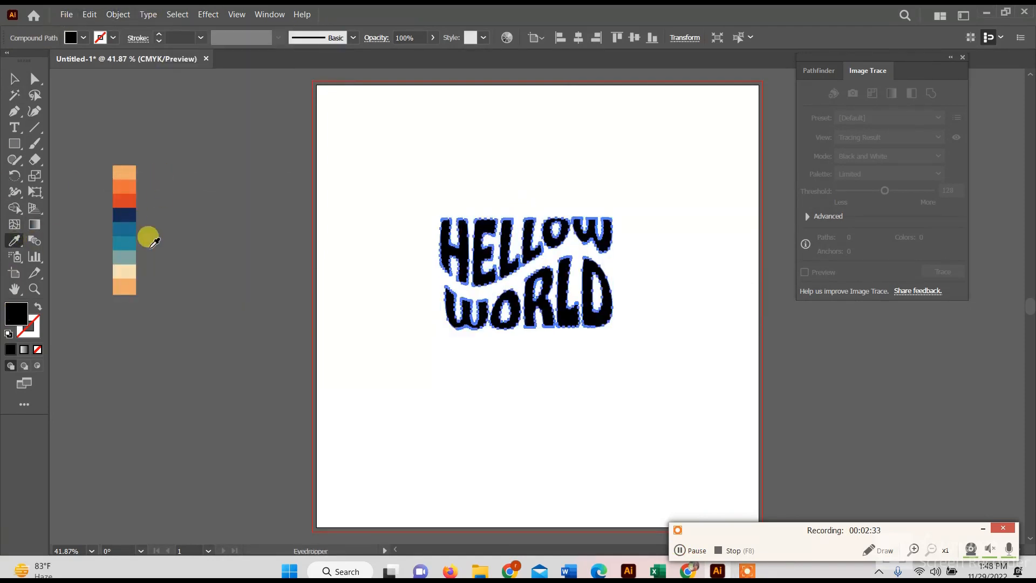
pyautogui.click(124, 172)
pyautogui.click(15, 78)
pyautogui.click(722, 417)
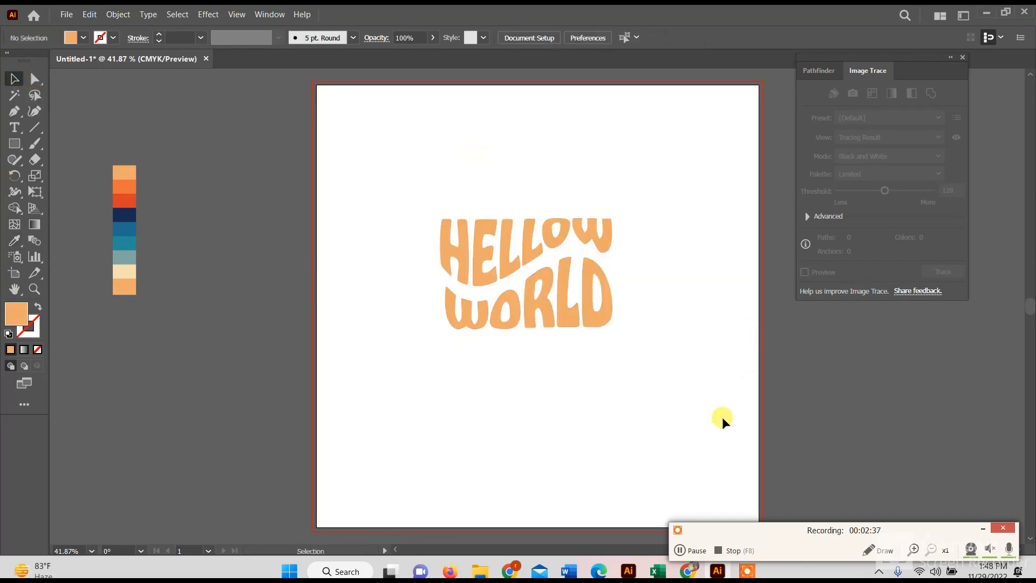
# - Duplicate the lettering twice, placing the copies one above the other beside the palette, overlapping the artboard's edge
pyautogui.click(510, 263)
pyautogui.moveTo(510, 262); pyautogui.dragTo(258, 252)
pyautogui.moveTo(287, 293); pyautogui.dragTo(292, 421)
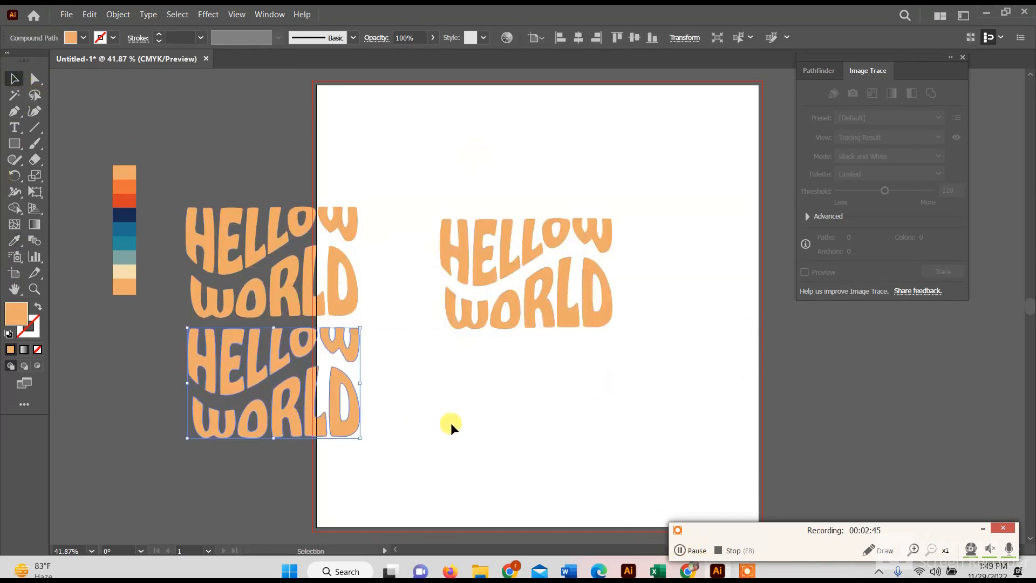
# - Copy the original lettering on the artboard and paste the copy in place over it
pyautogui.click(473, 274)
pyautogui.click(88, 15)
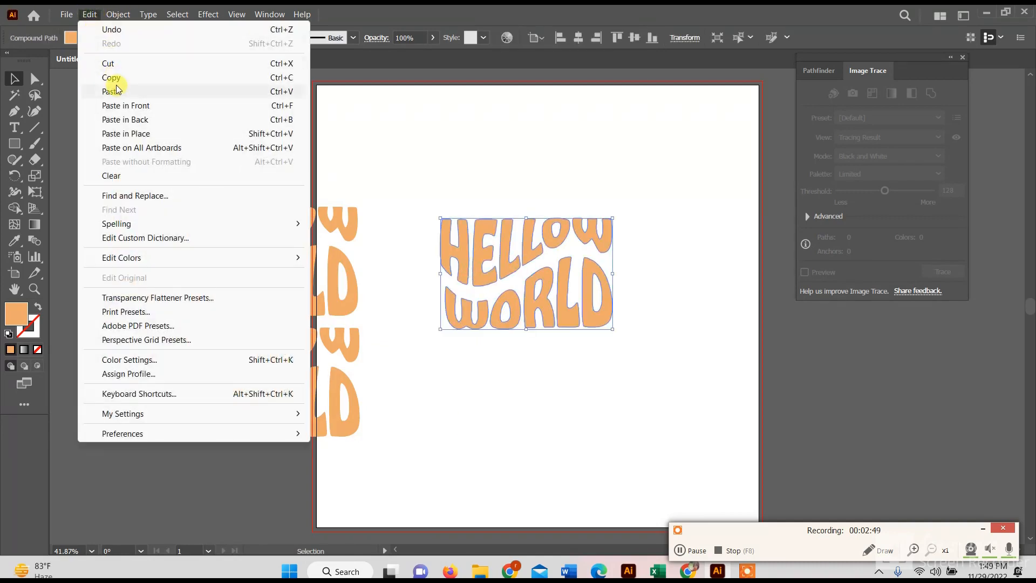
pyautogui.click(85, 15)
pyautogui.click(85, 15)
pyautogui.click(145, 133)
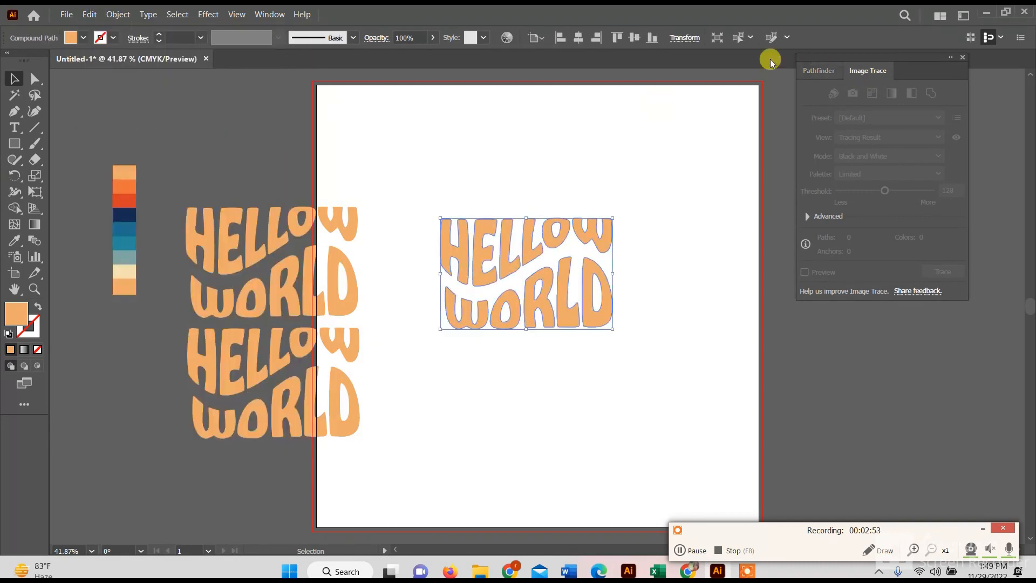
# - Show the document's layers and expand Layer 1 to list its objects
pyautogui.click(257, 13)
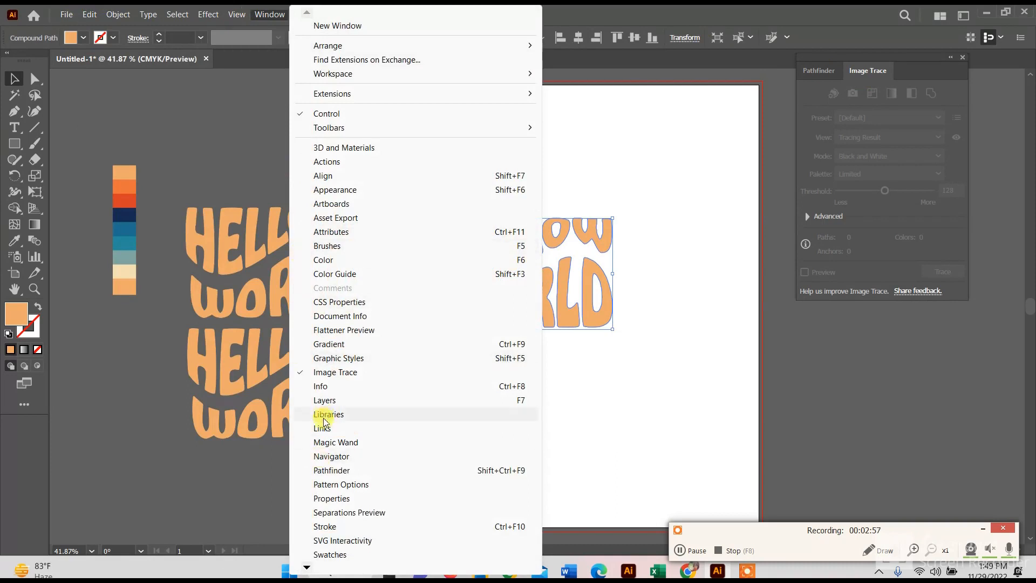
pyautogui.click(335, 400)
pyautogui.click(921, 116)
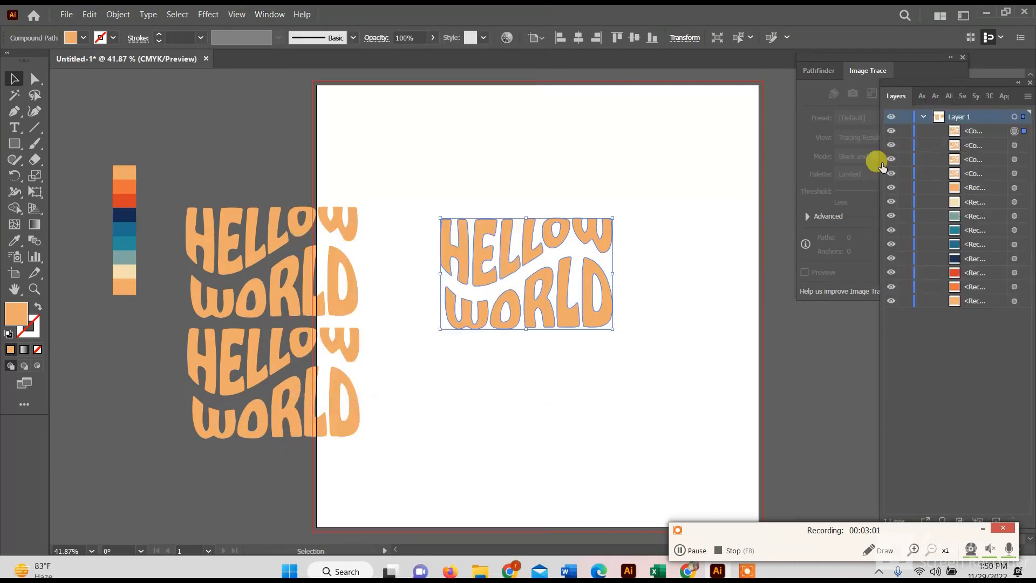
# - Recolor the pasted front copy with the darker orange sampled from the palette's second swatch
pyautogui.press('i')
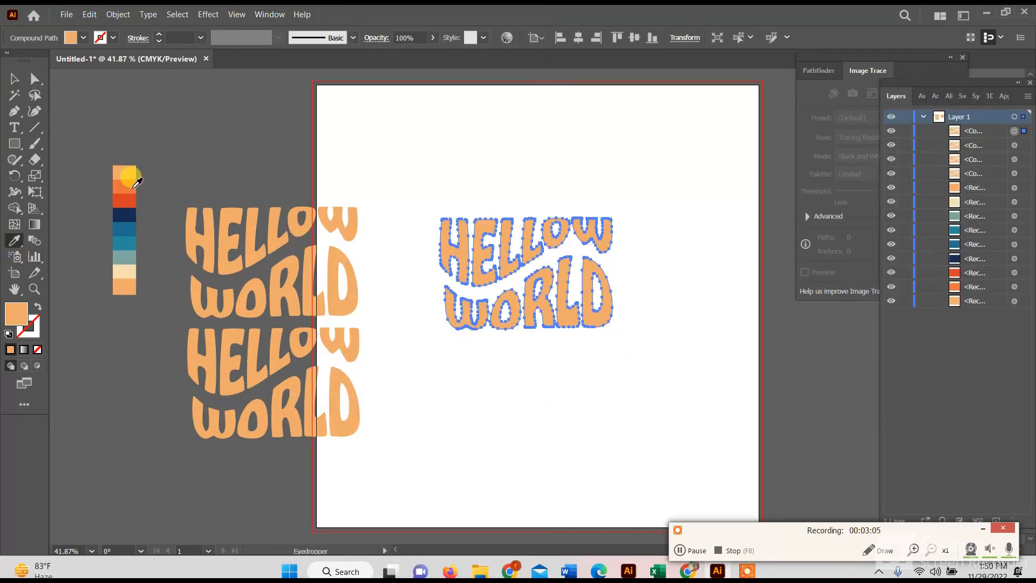
pyautogui.click(125, 185)
pyautogui.click(13, 77)
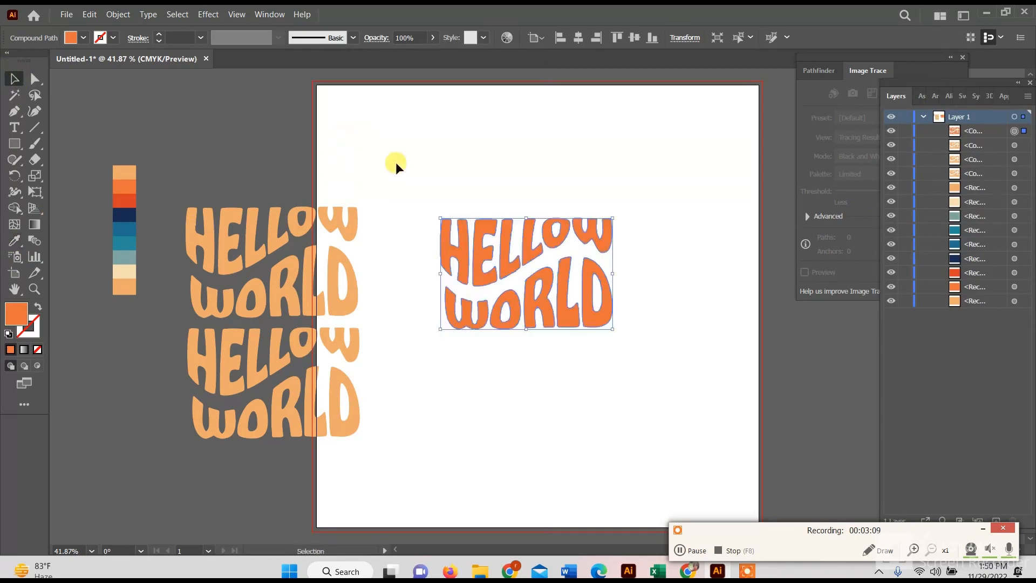
# - Scale the darker orange copy down to a tiny size over the E of HELLOW and send it to the back
pyautogui.moveTo(438, 218); pyautogui.dragTo(480, 258)
pyautogui.rightClick(480, 258)
pyautogui.moveTo(518, 404)
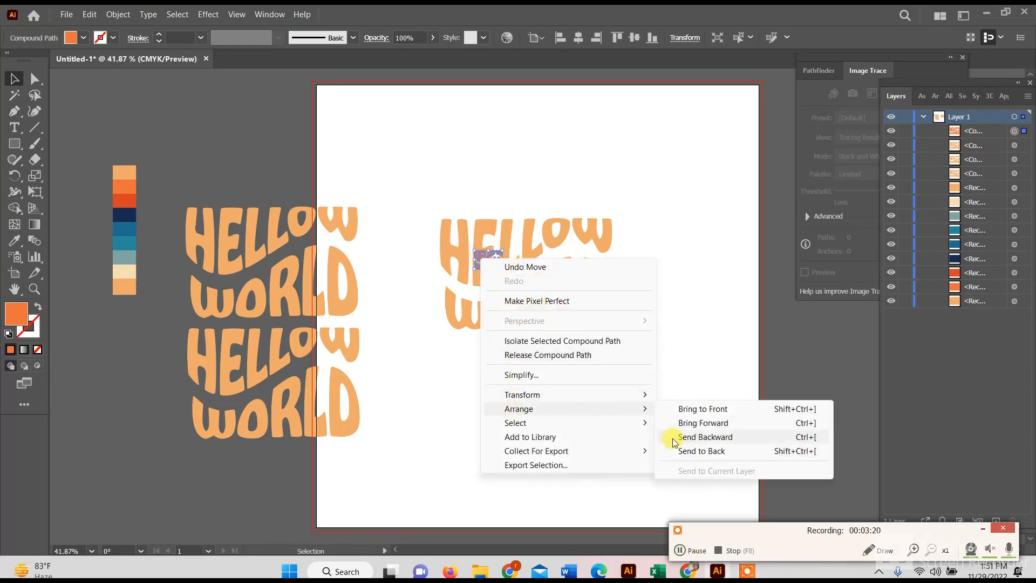
pyautogui.click(675, 445)
# - Add the large light orange lettering to the selection and make a blend between it and the small copy
pyautogui.keyDown('shift'); pyautogui.click(546, 321); pyautogui.keyUp('shift')
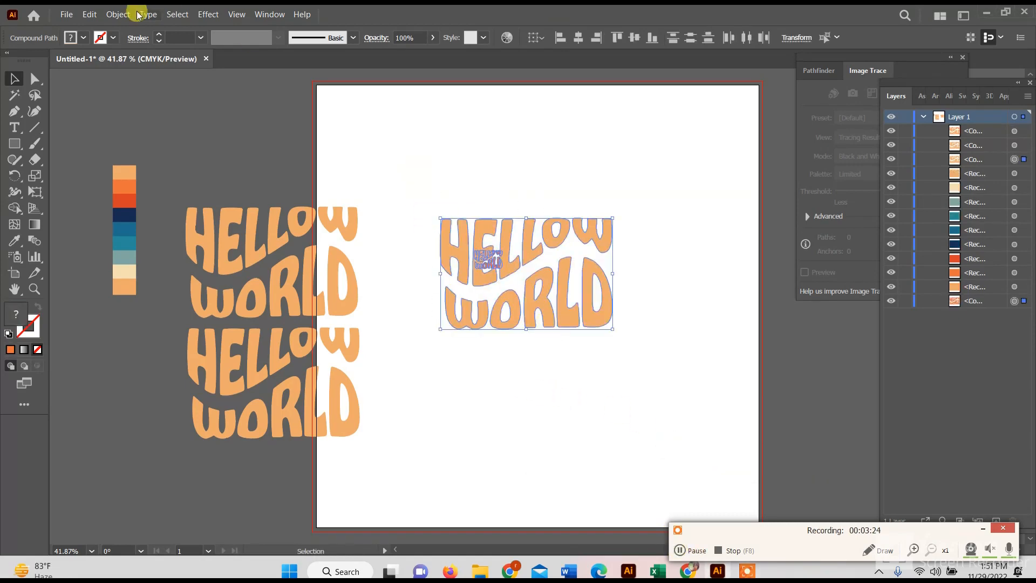
pyautogui.click(118, 14)
pyautogui.moveTo(249, 381)
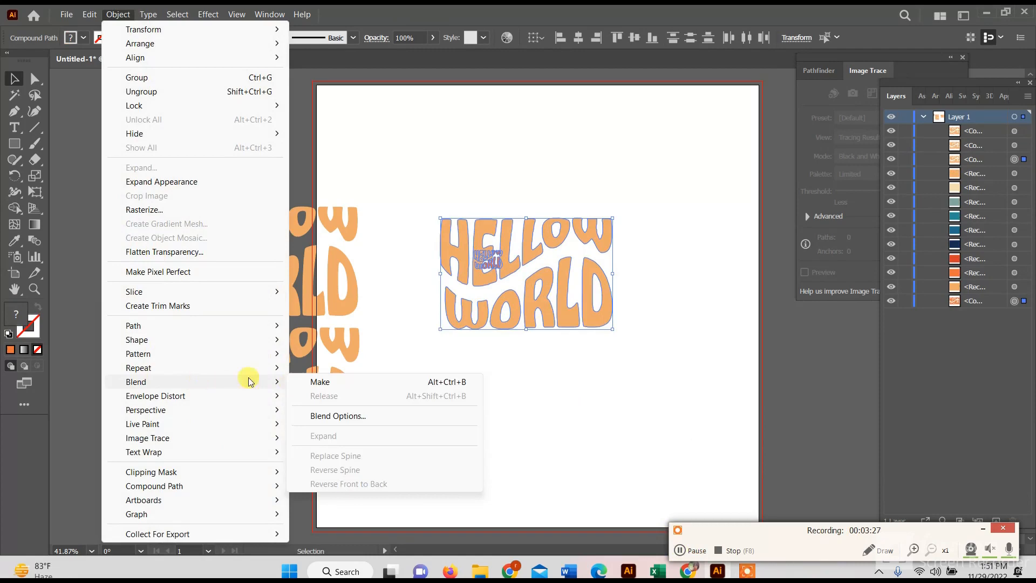
pyautogui.click(323, 381)
# - Set the lettering blend's spacing to Specified Steps with 150 steps and preview it
pyautogui.click(118, 14)
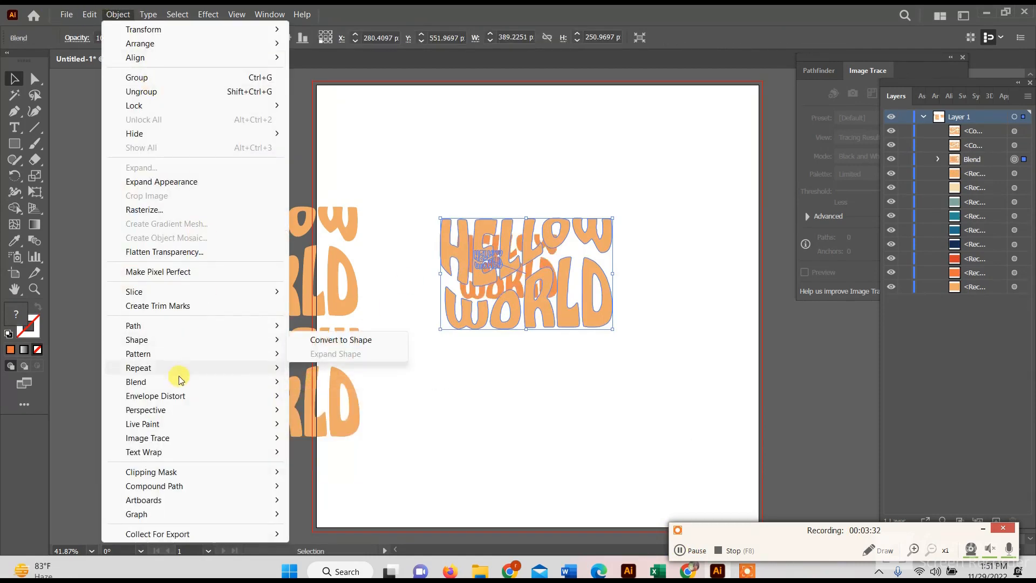
pyautogui.moveTo(254, 381)
pyautogui.click(355, 416)
pyautogui.click(648, 152)
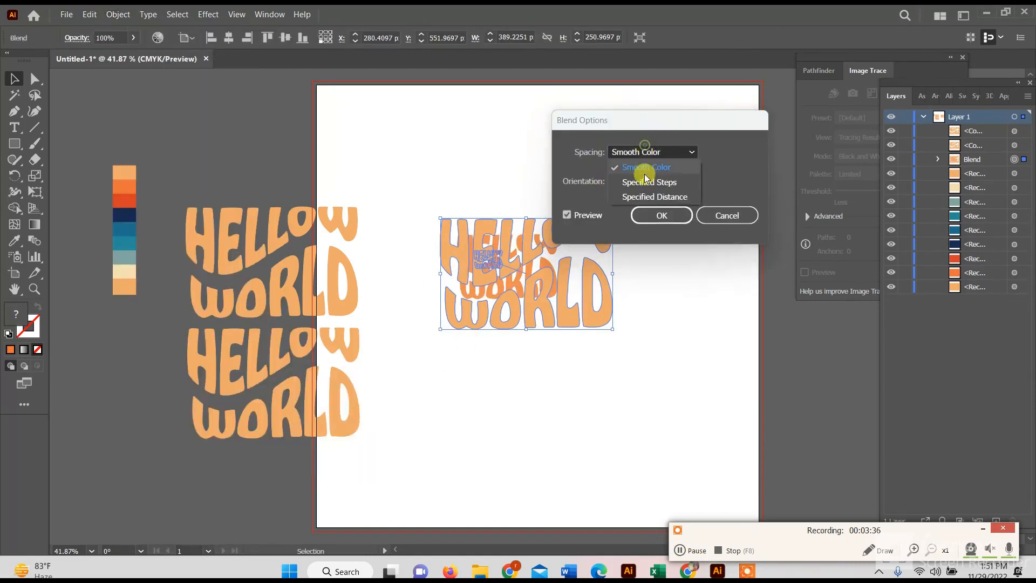
pyautogui.click(669, 164)
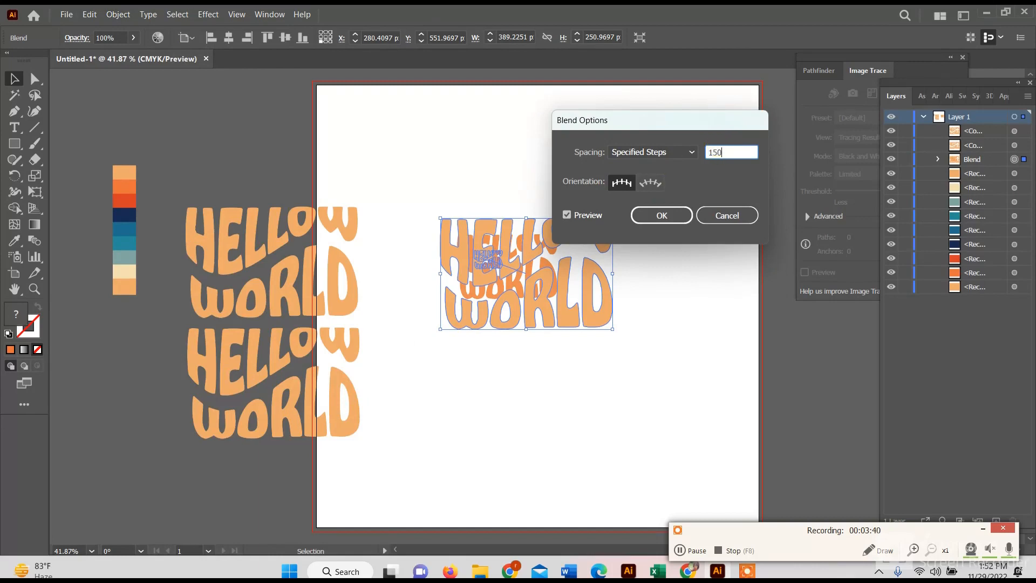
pyautogui.write('150')
pyautogui.click(587, 216)
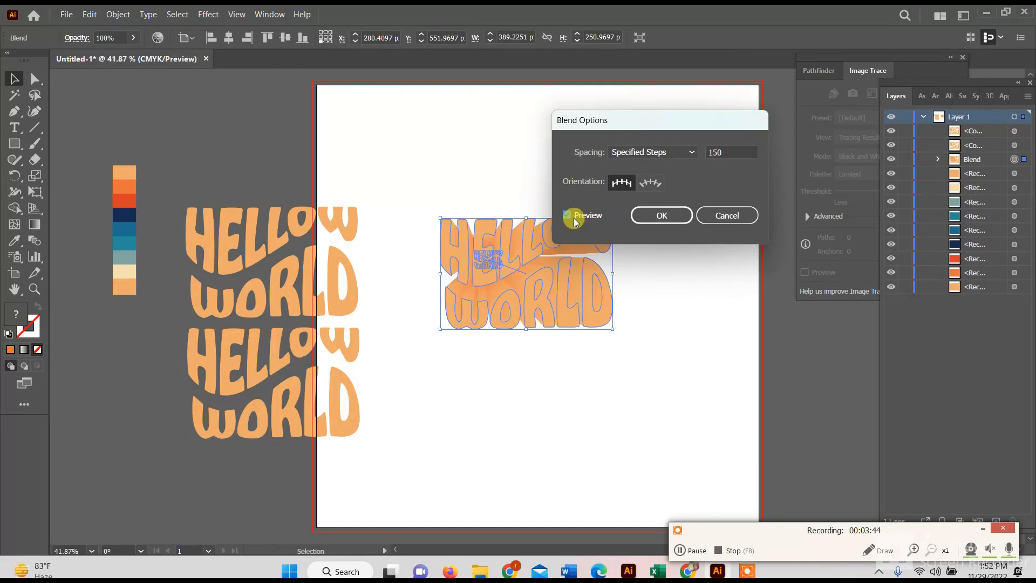
# - Set the lettering blend's number of specified steps to 162, compare the preview and apply the options
pyautogui.click(728, 152)
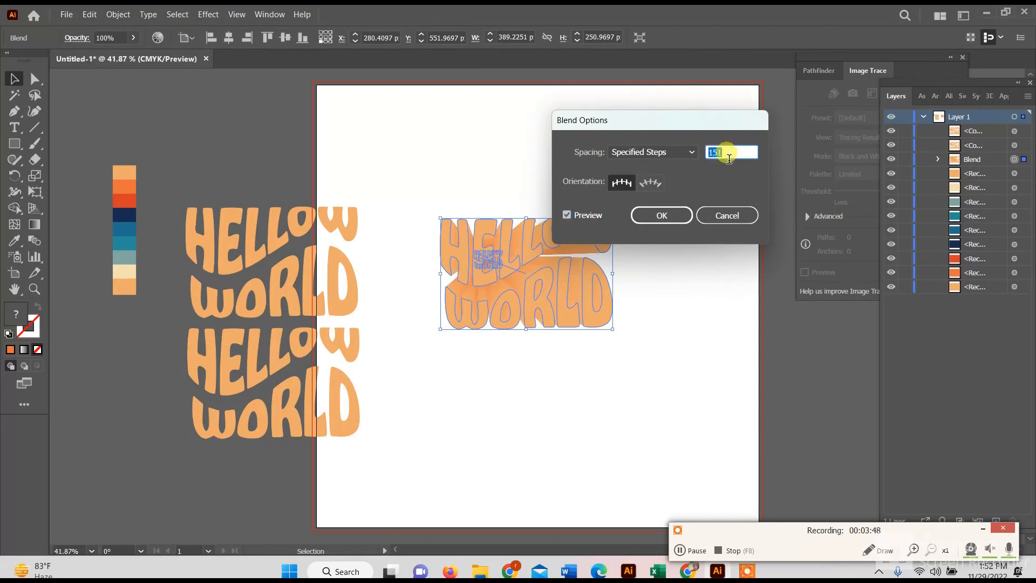
pyautogui.write('162')
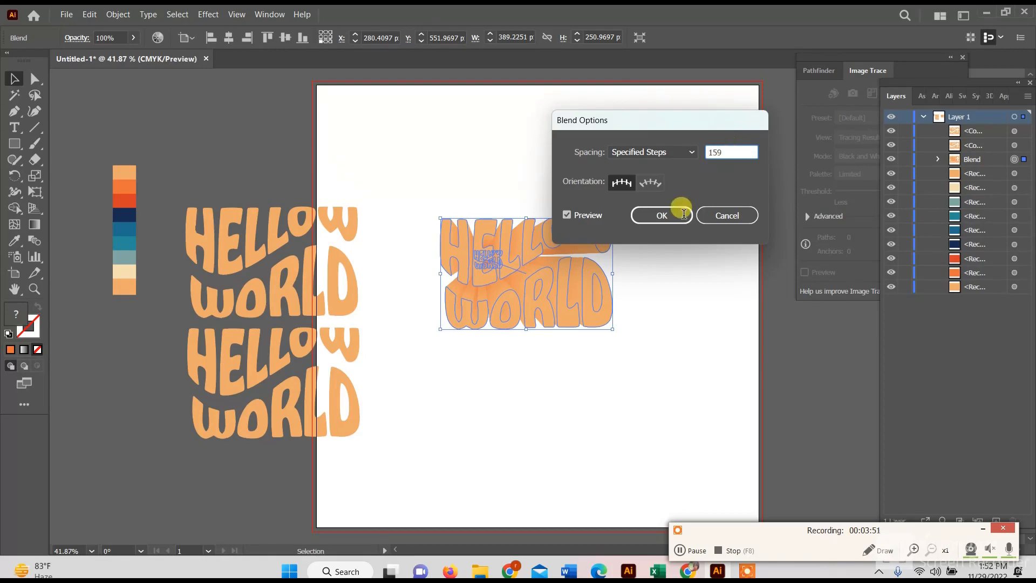
pyautogui.click(566, 216)
pyautogui.click(567, 217)
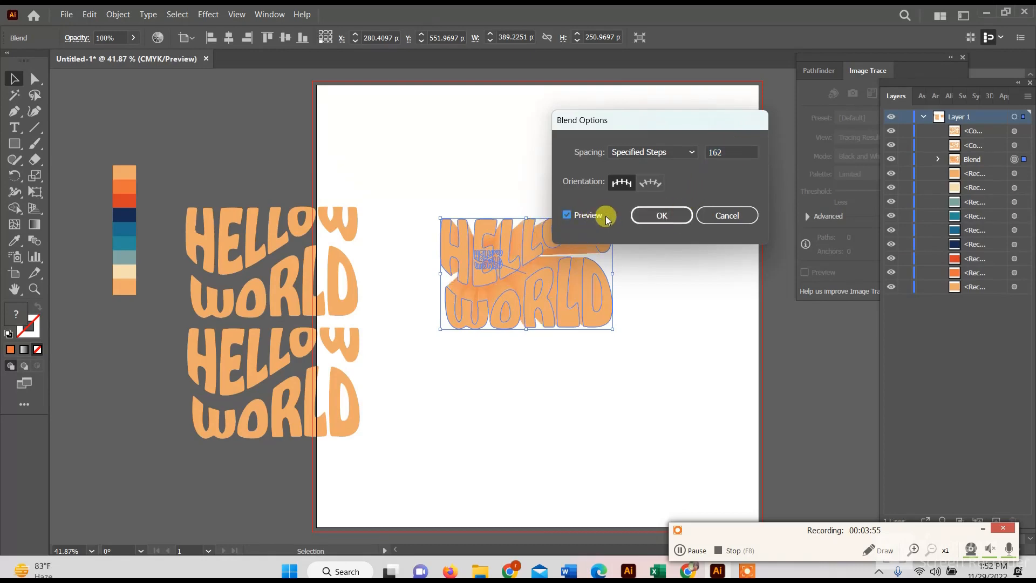
pyautogui.click(640, 215)
pyautogui.click(160, 127)
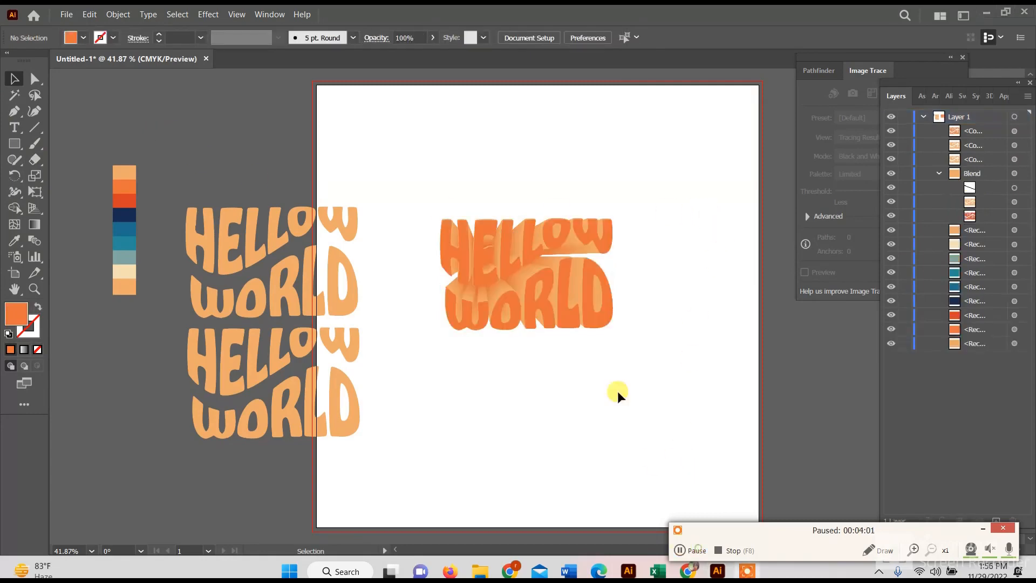
# - Recolor the small back copy inside the blend with the red sampled from the palette's third swatch, and deselect it
pyautogui.click(544, 312)
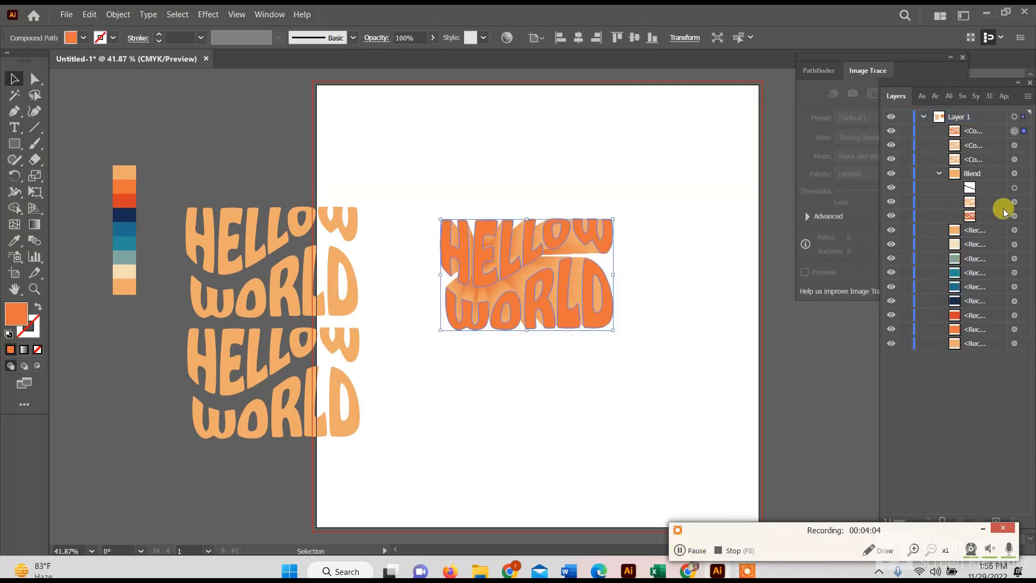
pyautogui.click(1016, 215)
pyautogui.click(14, 240)
pyautogui.click(119, 201)
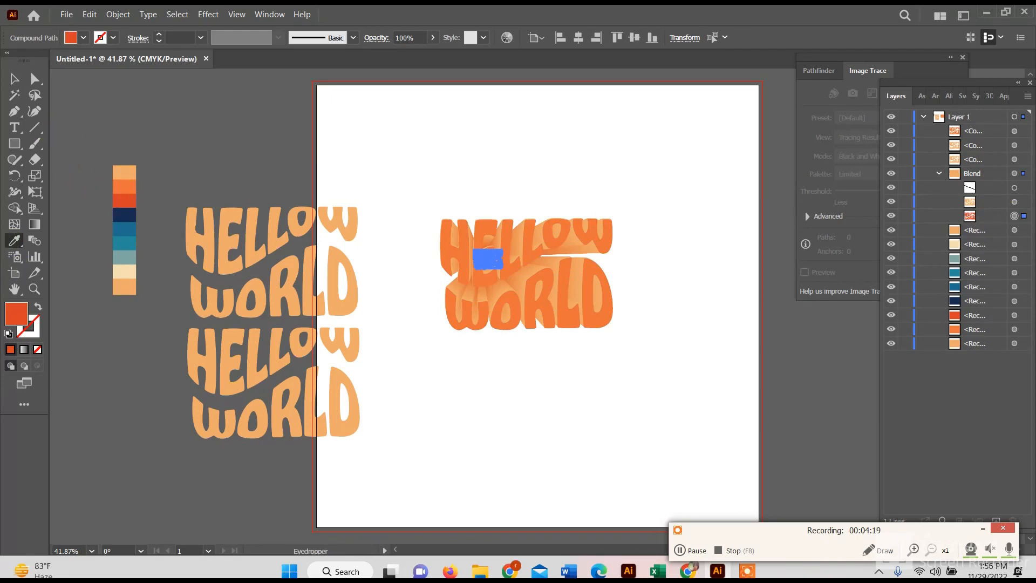
pyautogui.click(14, 79)
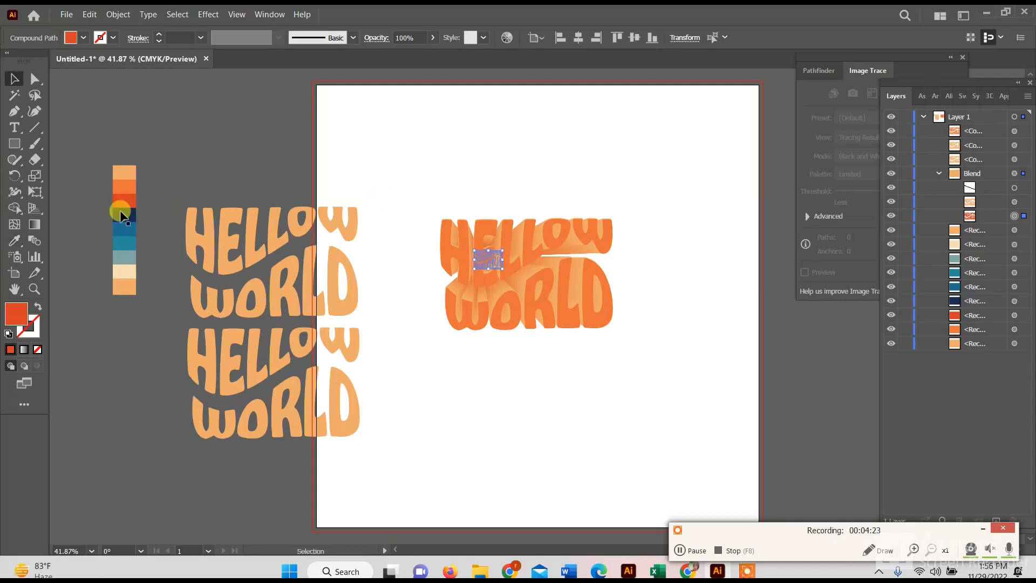
pyautogui.click(14, 240)
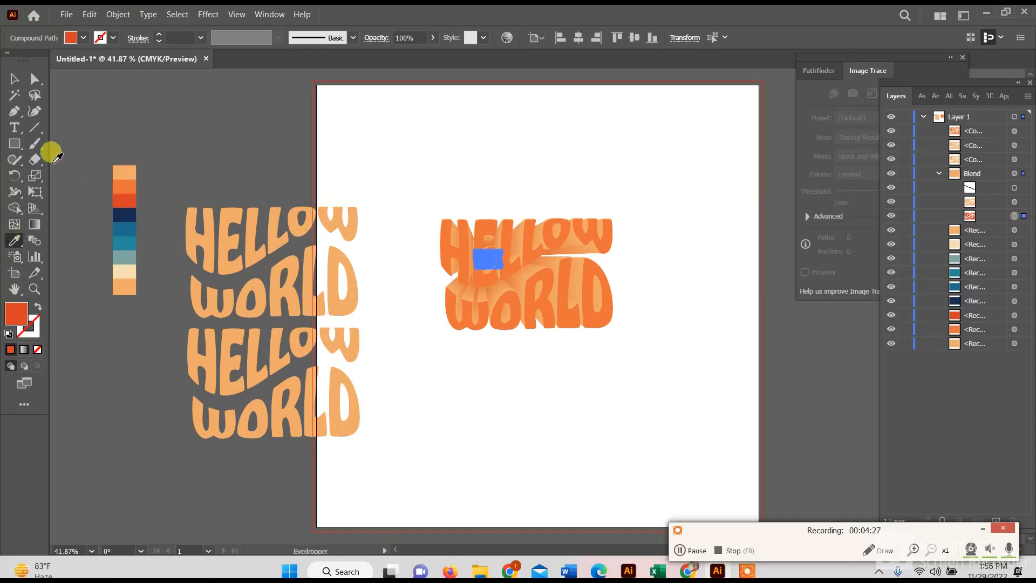
pyautogui.click(12, 80)
pyautogui.click(416, 158)
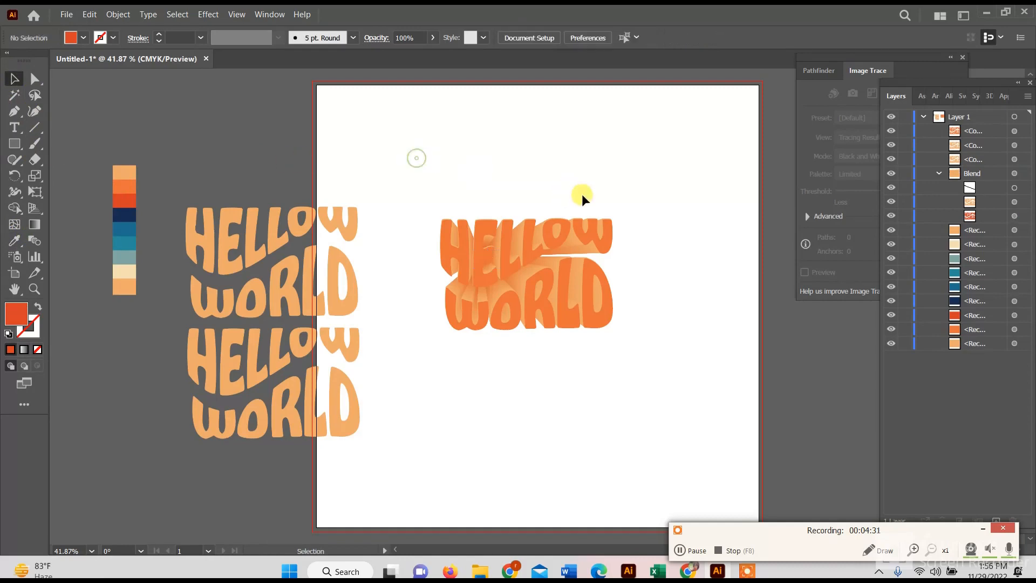
# - Try blue, navy, light orange and red palette colors on the front lettering, then sample the second swatch's orange
pyautogui.click(553, 246)
pyautogui.click(11, 242)
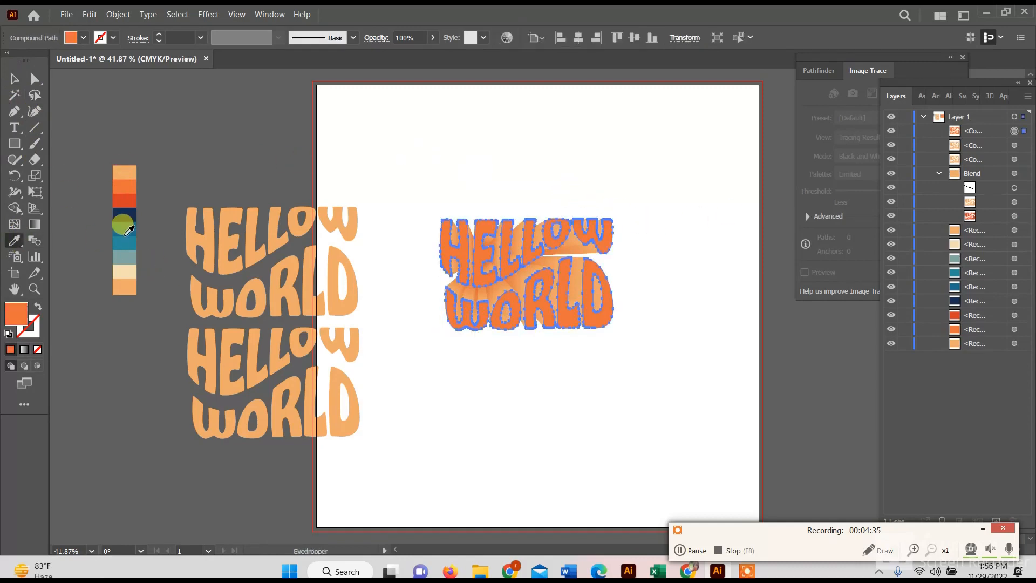
pyautogui.click(125, 241)
pyautogui.click(120, 216)
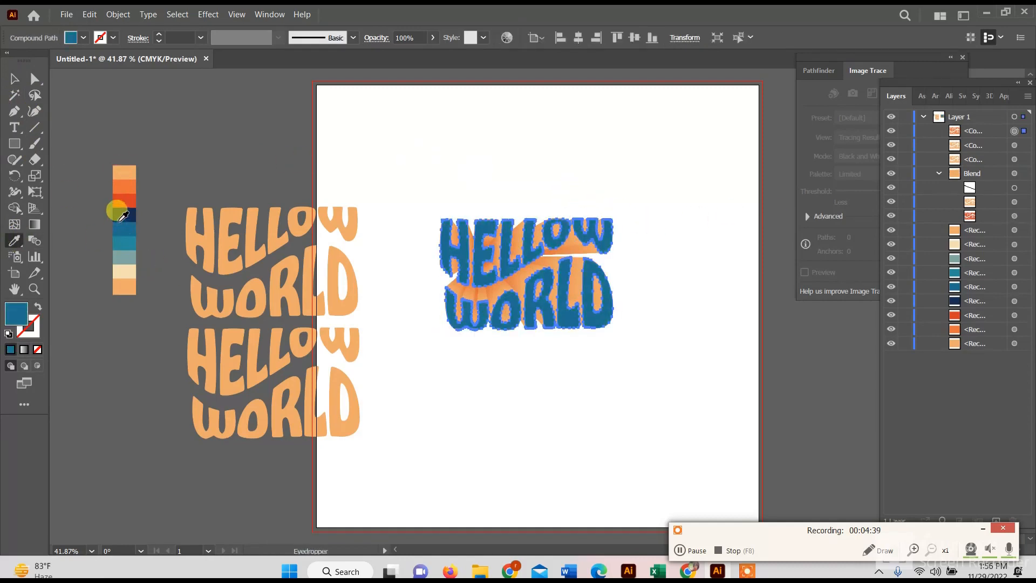
pyautogui.click(119, 172)
pyautogui.click(119, 197)
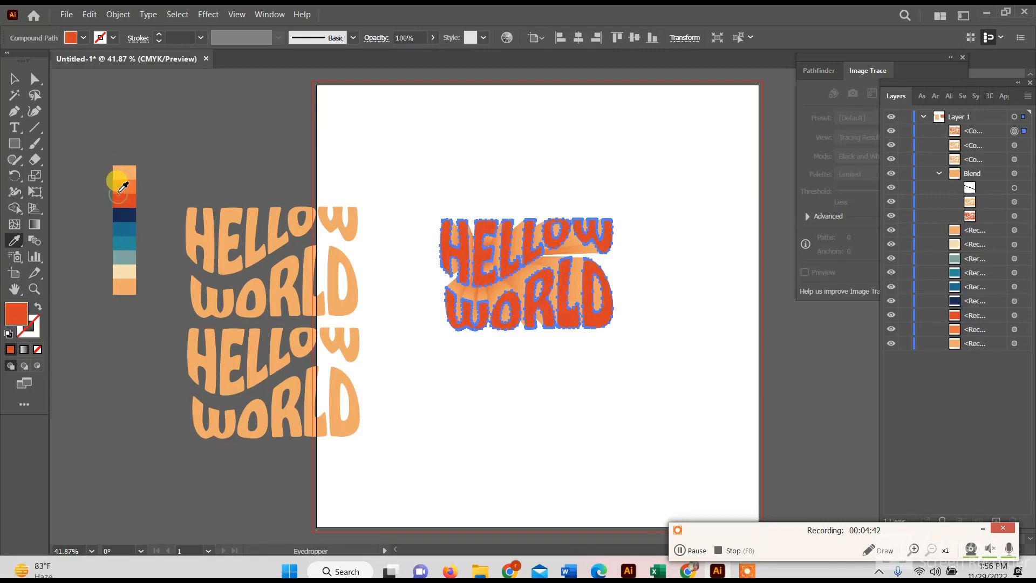
pyautogui.click(122, 184)
pyautogui.click(14, 79)
# - Select the small back copy inside the blend and activate the Eyedropper for sampling a new fill color
pyautogui.click(1014, 202)
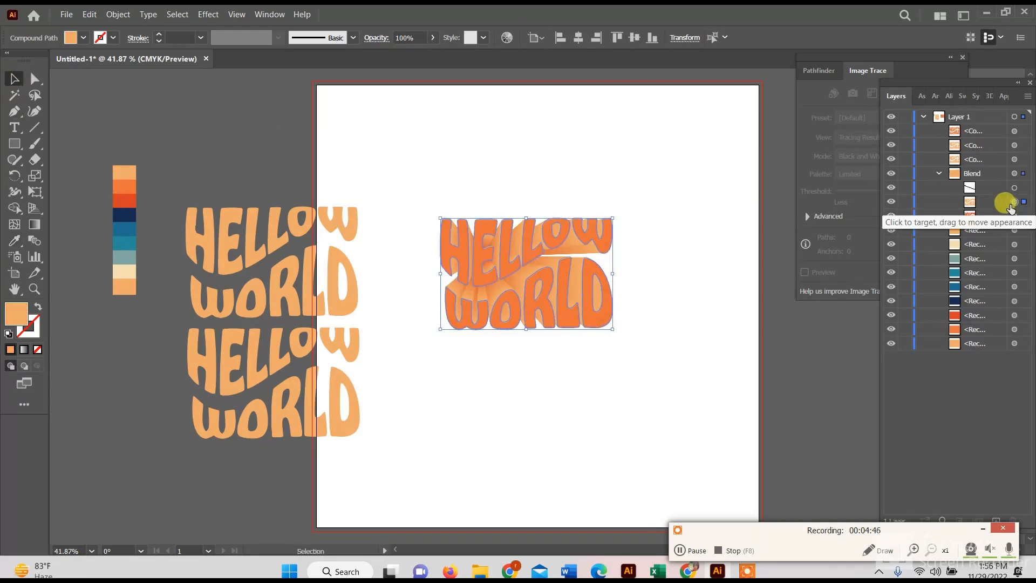
pyautogui.click(1007, 216)
pyautogui.click(1014, 216)
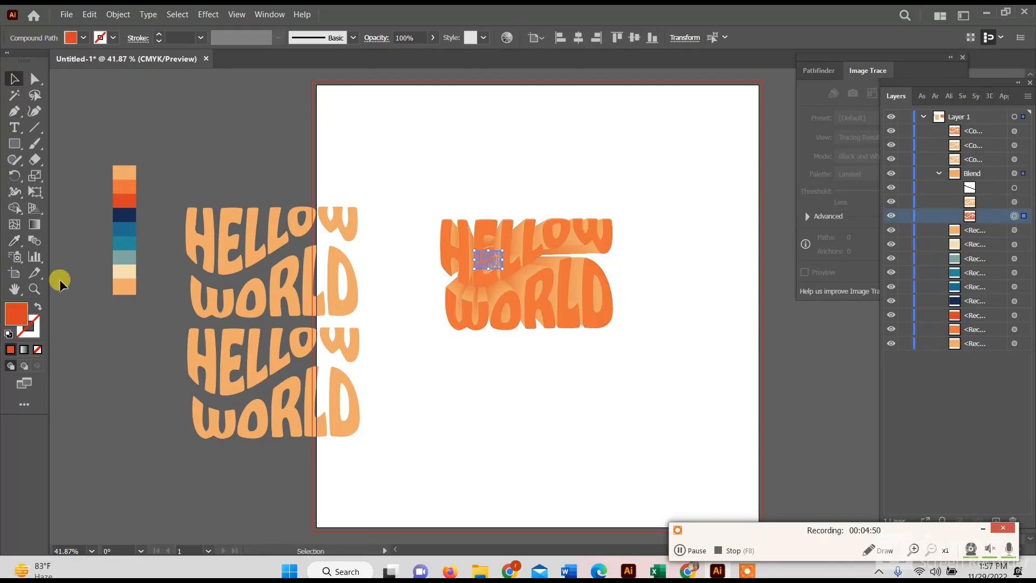
pyautogui.click(15, 241)
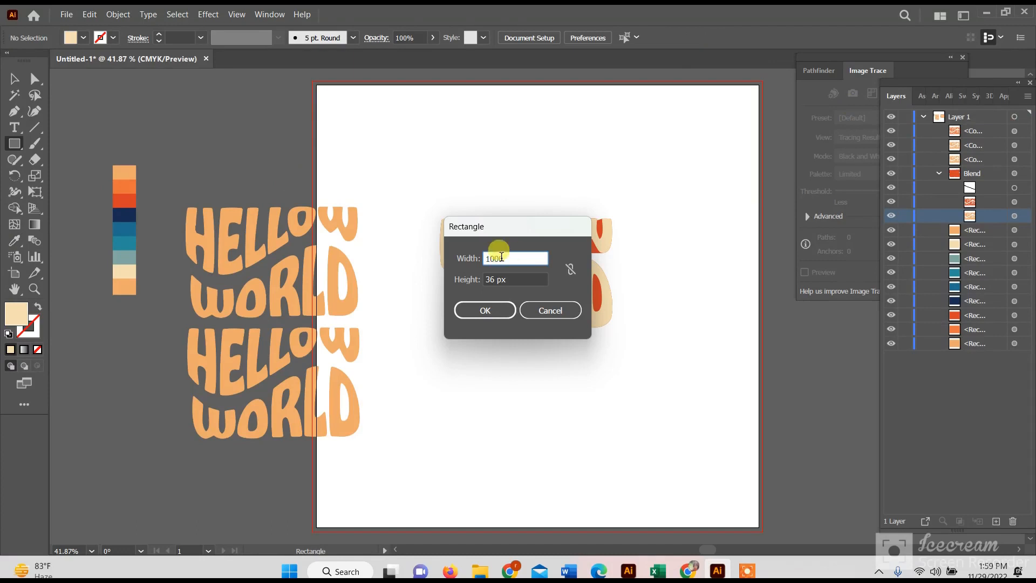
# - Draw a 1000 px square and center it horizontally and vertically on the artboard
pyautogui.click(497, 280)
pyautogui.press('Return')
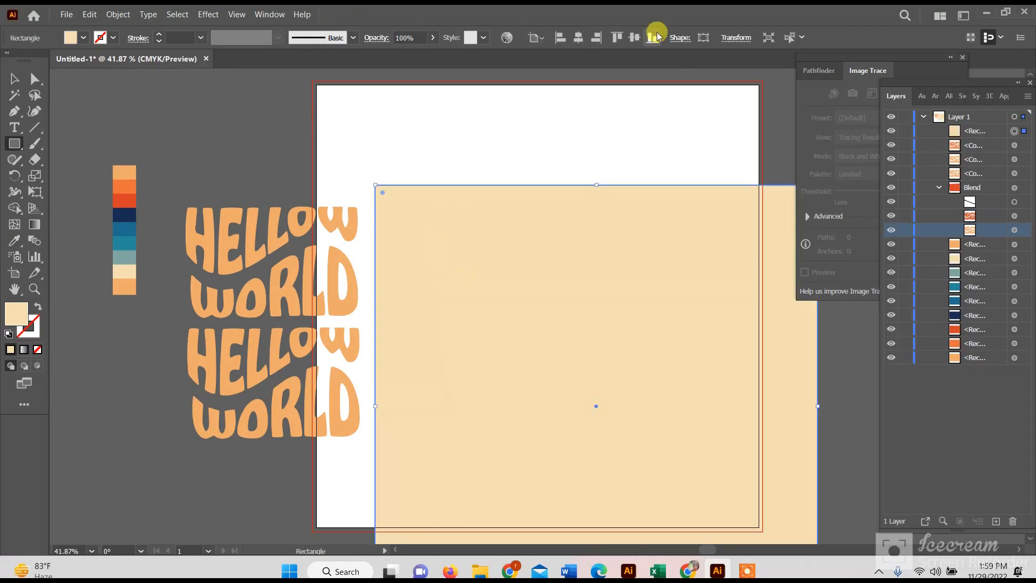
pyautogui.click(579, 38)
pyautogui.click(634, 38)
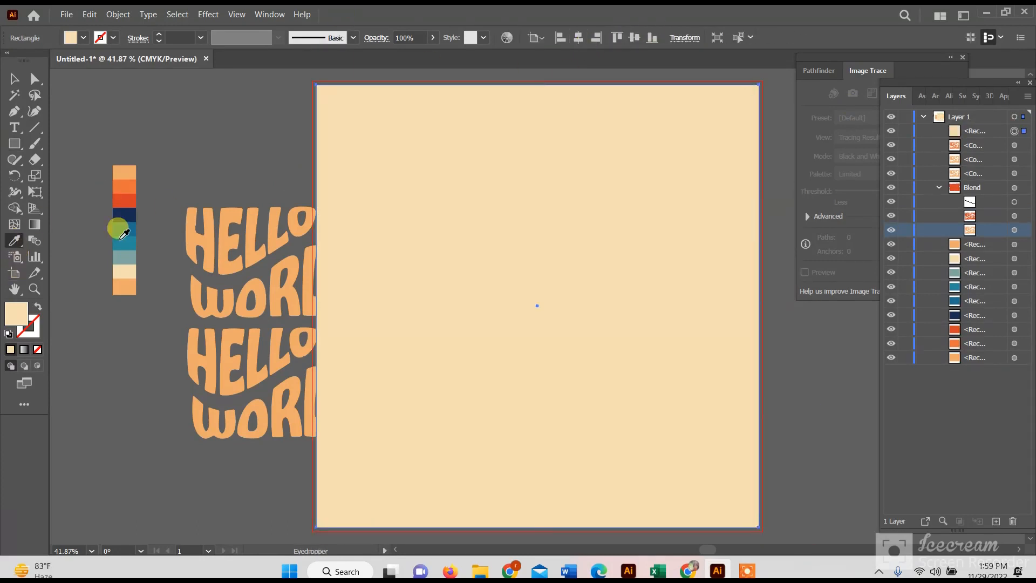
# - Fill the square with the palette's gray-green color and send it to the back as the background
pyautogui.click(124, 258)
pyautogui.click(14, 79)
pyautogui.rightClick(568, 250)
pyautogui.moveTo(647, 491)
pyautogui.click(748, 533)
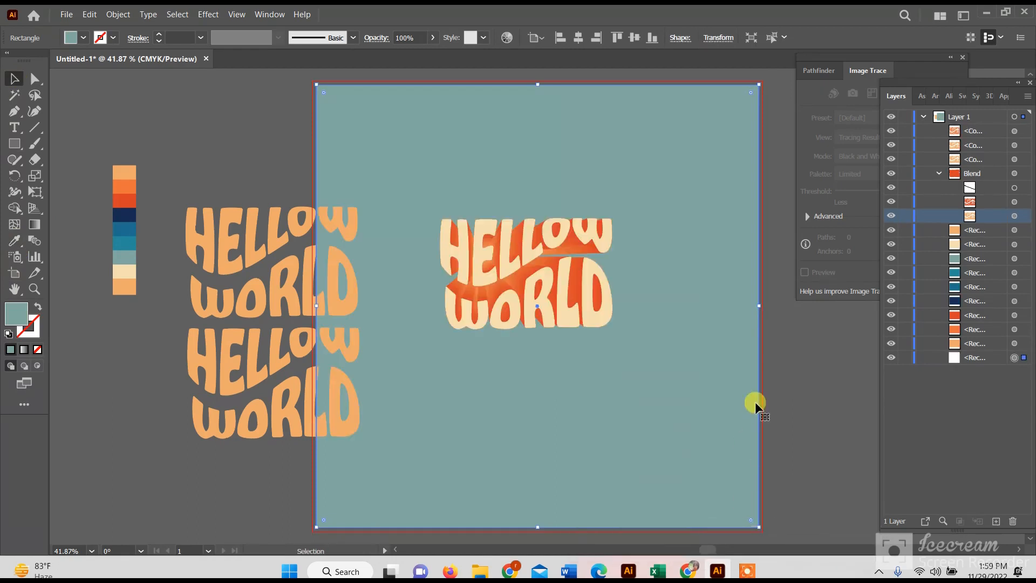
pyautogui.click(208, 183)
# - Move the two spare light orange HELLOW WORLD copies off the artboard beside the palette
pyautogui.moveTo(194, 233)
pyautogui.mouseDown()
pyautogui.moveTo(134, 238)
pyautogui.moveTo(180, 229)
pyautogui.mouseUp()
pyautogui.moveTo(277, 373); pyautogui.dragTo(176, 360)
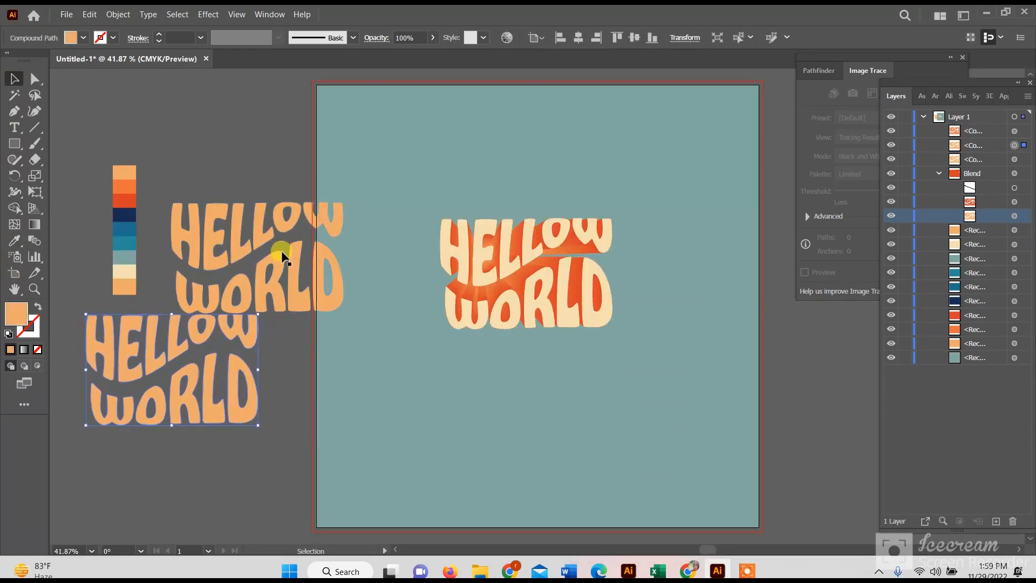
pyautogui.moveTo(282, 256); pyautogui.dragTo(237, 234)
pyautogui.click(773, 406)
# - Draw a small light orange circle about 36 px wide beside the artwork, place a copy well below it, and align their centers horizontally
pyautogui.scroll(-3, 526, 299)
pyautogui.scroll(-3, 562, 276)
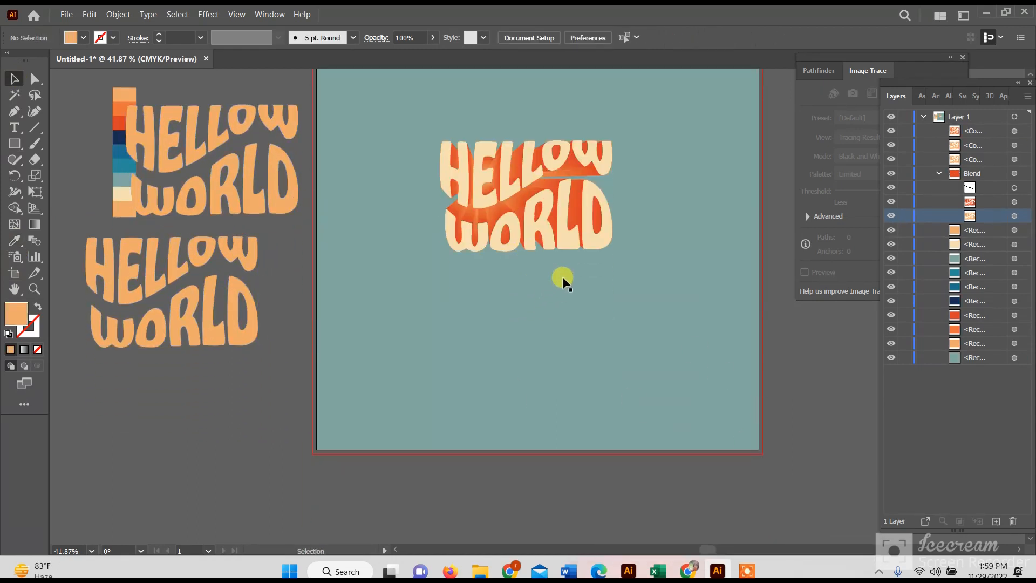
pyautogui.scroll(-2, 563, 276)
pyautogui.moveTo(15, 144)
pyautogui.mouseDown()
pyautogui.moveTo(132, 175)
pyautogui.moveTo(140, 391)
pyautogui.mouseUp()
pyautogui.click(15, 79)
pyautogui.moveTo(185, 482); pyautogui.dragTo(186, 482)
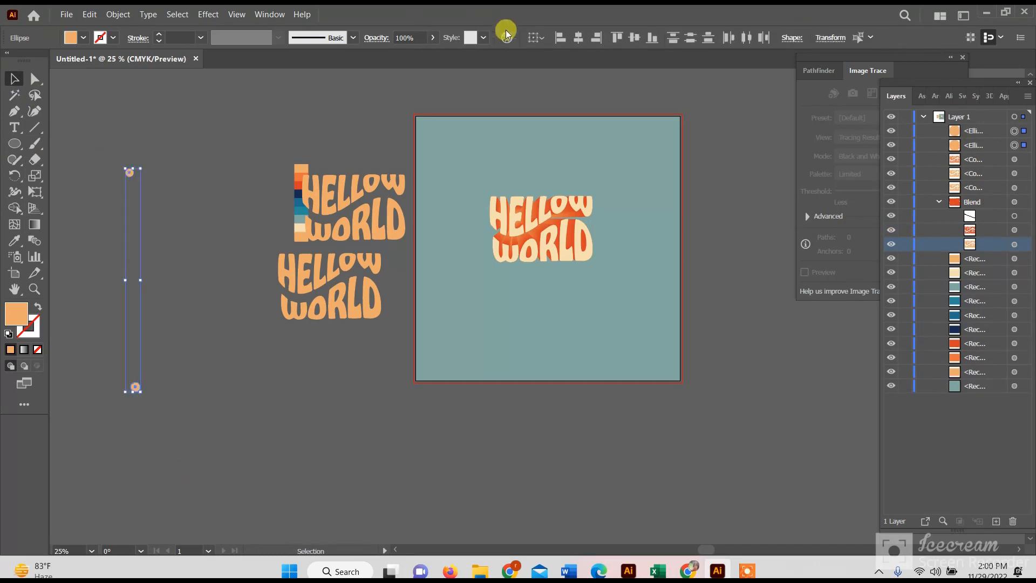
pyautogui.click(577, 37)
# - Make a blend between the two small circles to form a vertical dotted column
pyautogui.click(136, 14)
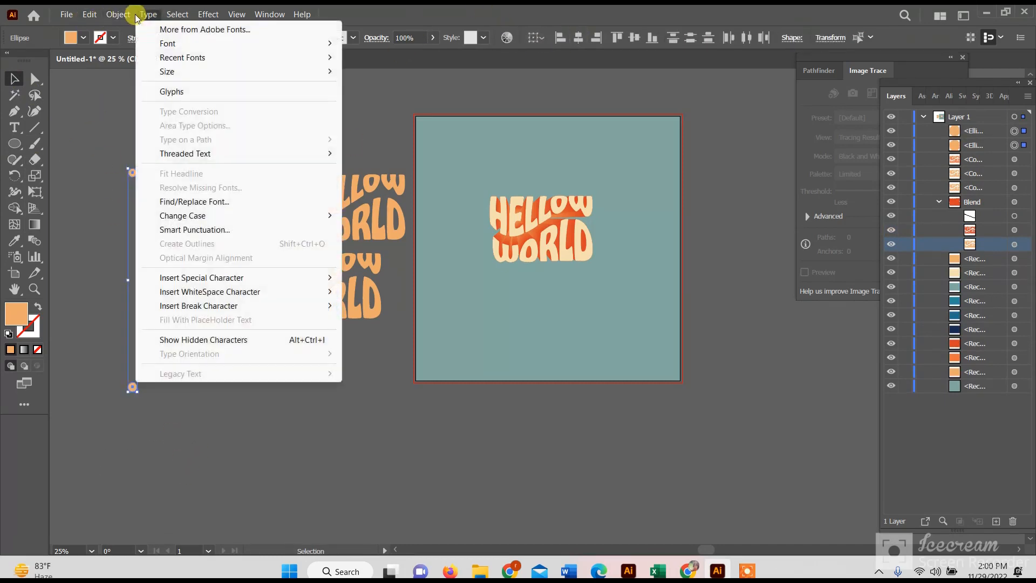
pyautogui.moveTo(118, 14)
pyautogui.moveTo(259, 381)
pyautogui.click(319, 381)
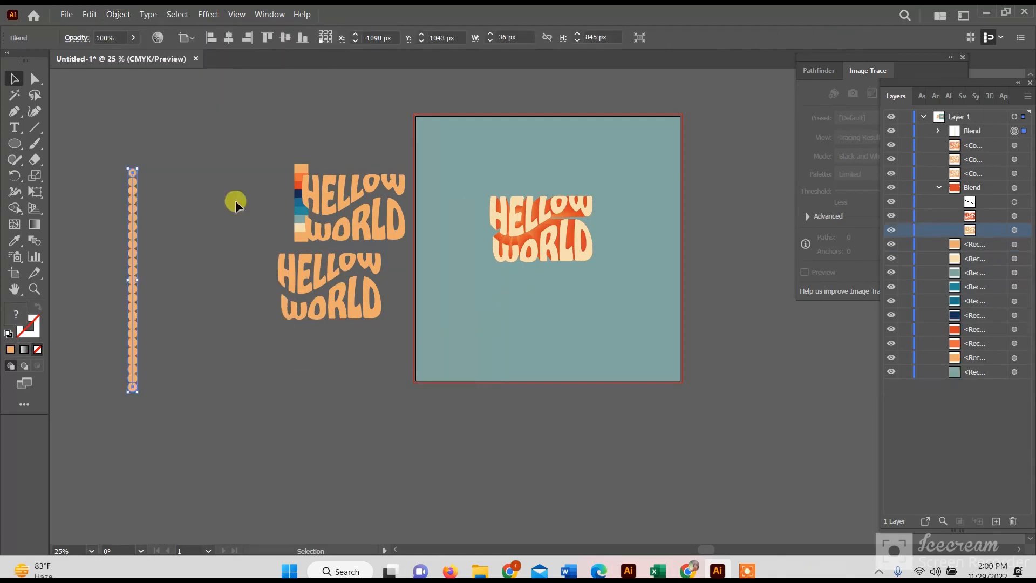
# - Set the circle blend's spacing to Specified Steps and apply the blend options
pyautogui.click(116, 11)
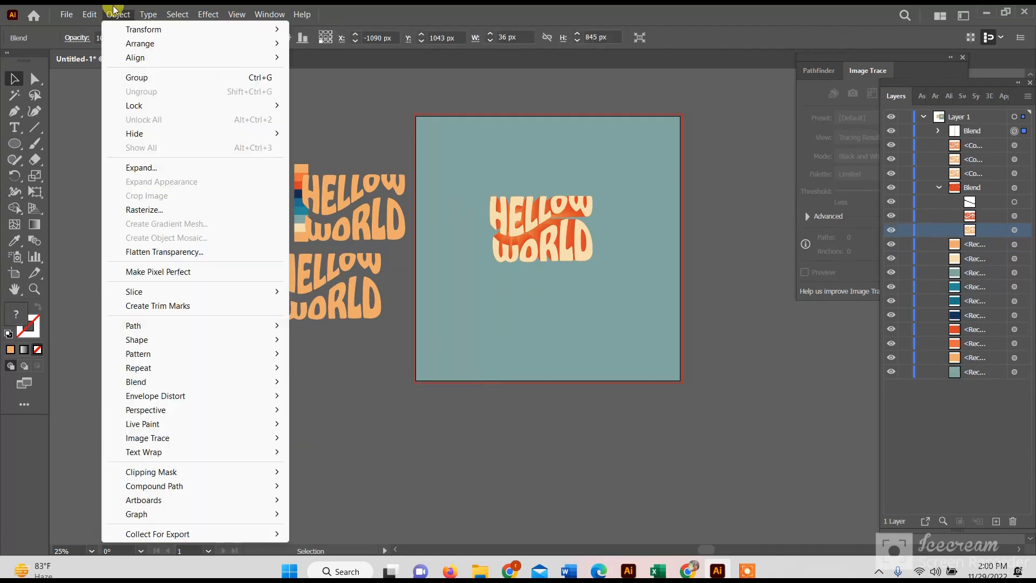
pyautogui.moveTo(227, 382)
pyautogui.click(367, 415)
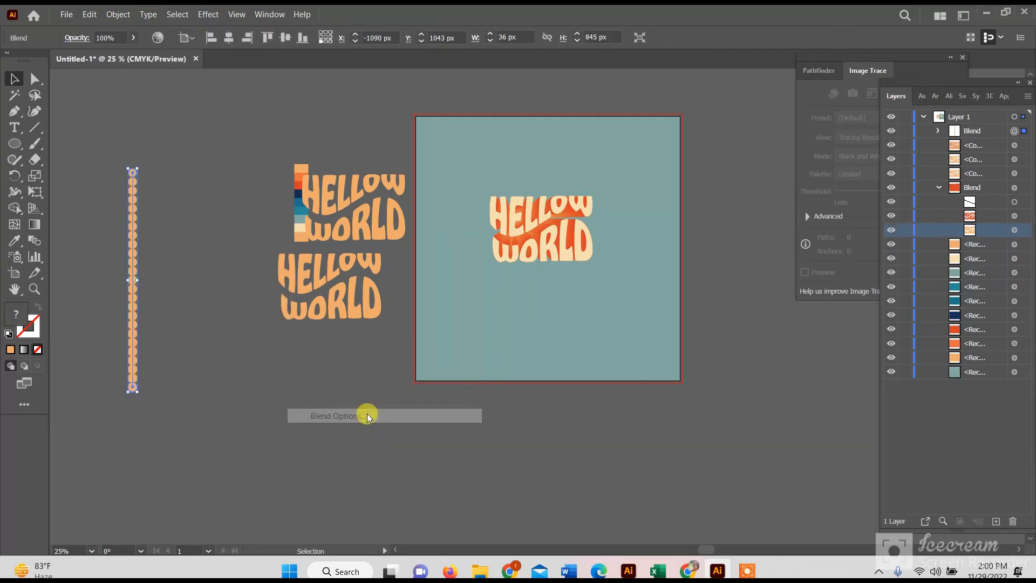
pyautogui.click(685, 152)
pyautogui.click(674, 181)
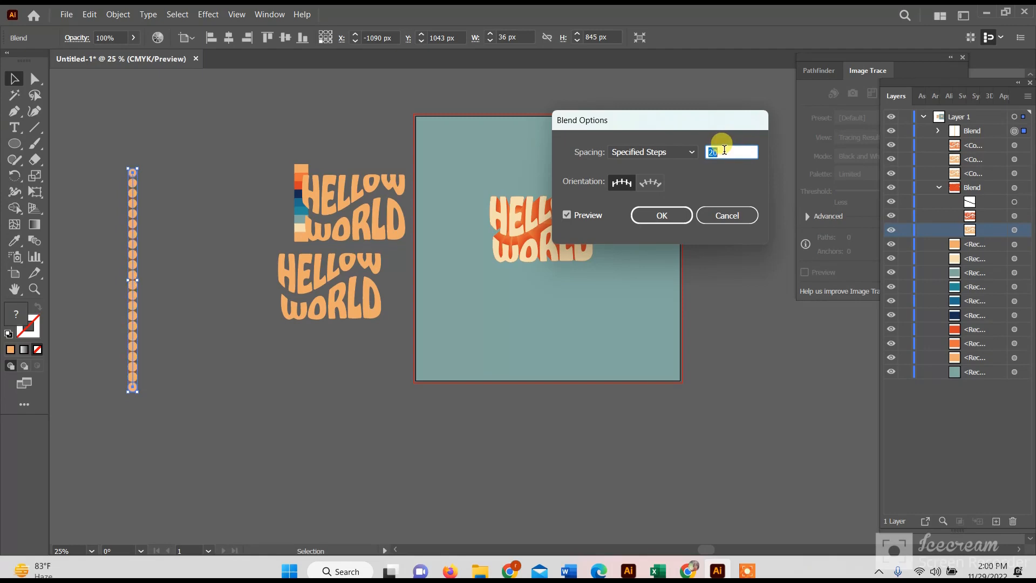
pyautogui.click(661, 215)
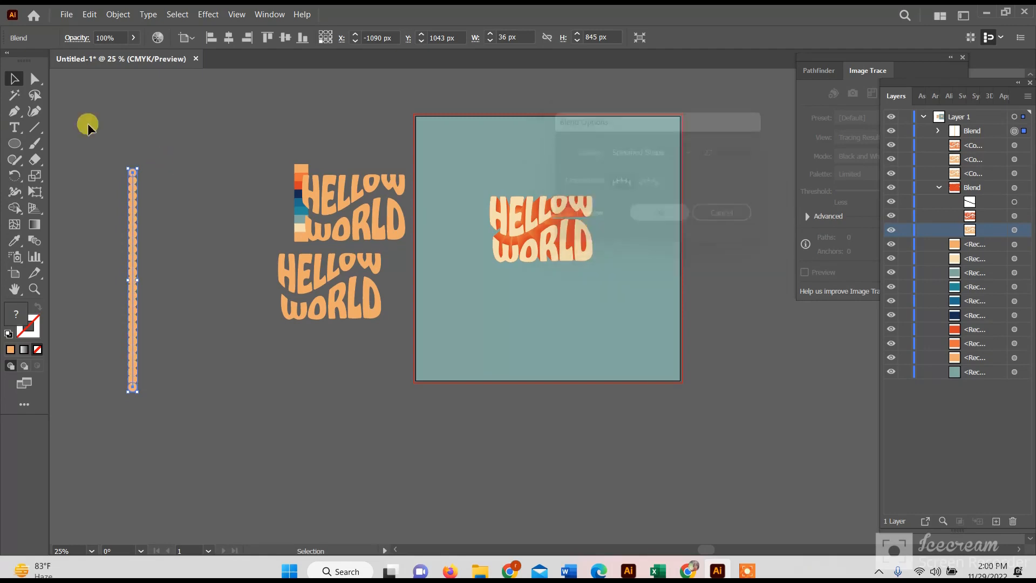
pyautogui.click(257, 185)
pyautogui.click(697, 556)
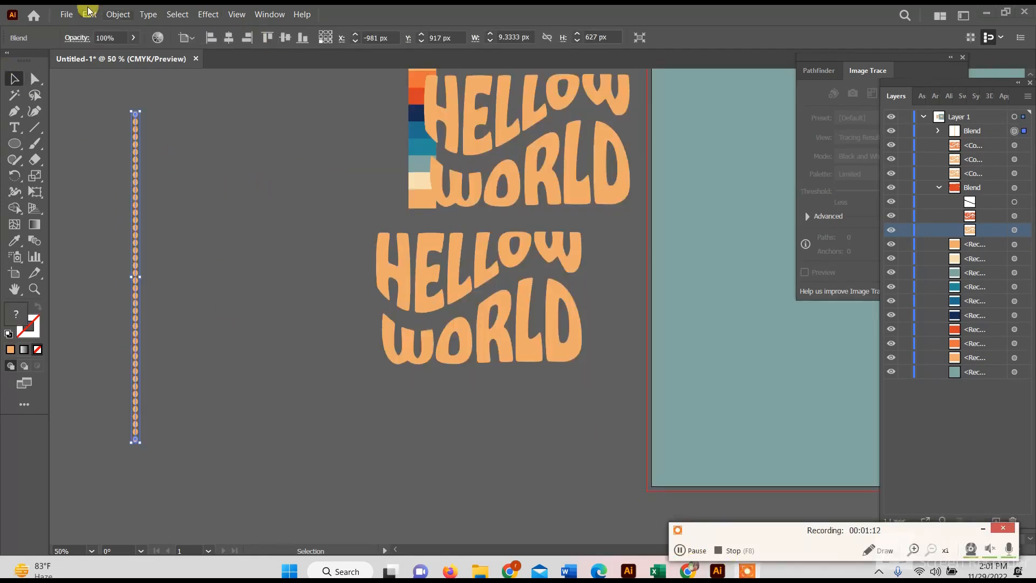
# - Try repeating the last transformation on the dotted column with Transform Again
pyautogui.click(131, 17)
pyautogui.moveTo(264, 30)
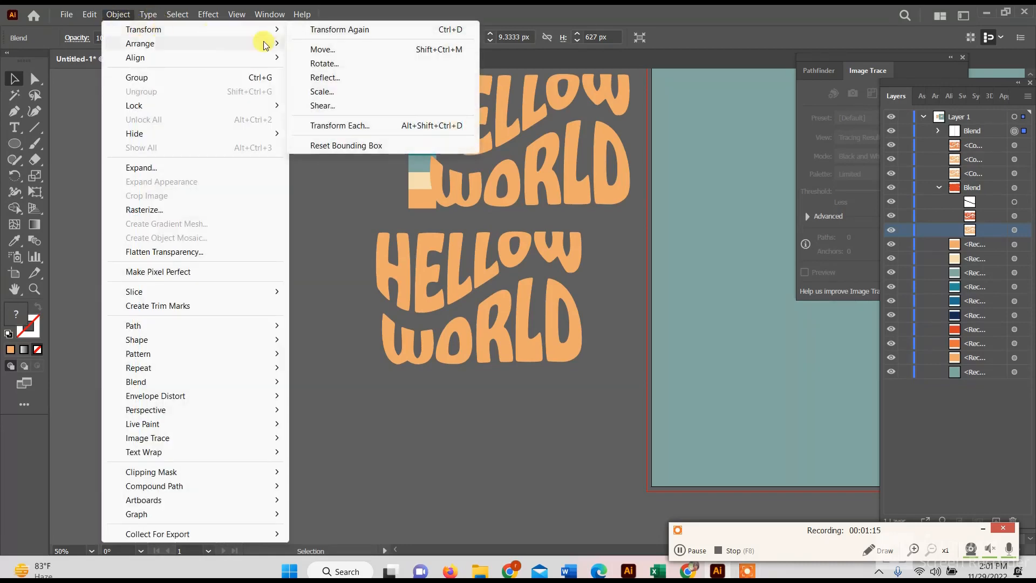
pyautogui.click(334, 31)
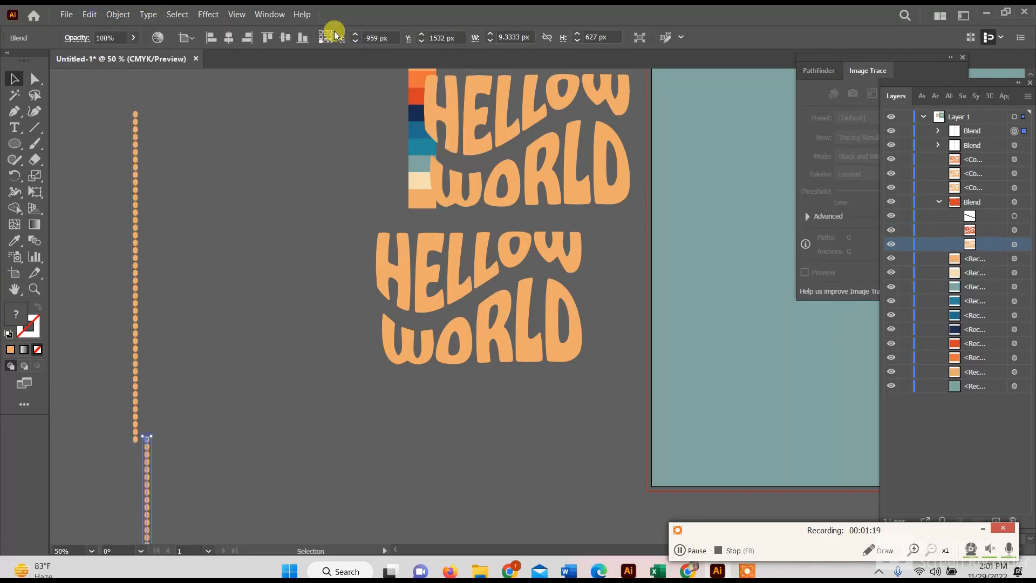
pyautogui.click(112, 101)
# - Try a Transform effect on the dotted column with 100 copies, a 2.75 px horizontal move and a -0.25 px vertical move
pyautogui.click(135, 130)
pyautogui.click(209, 14)
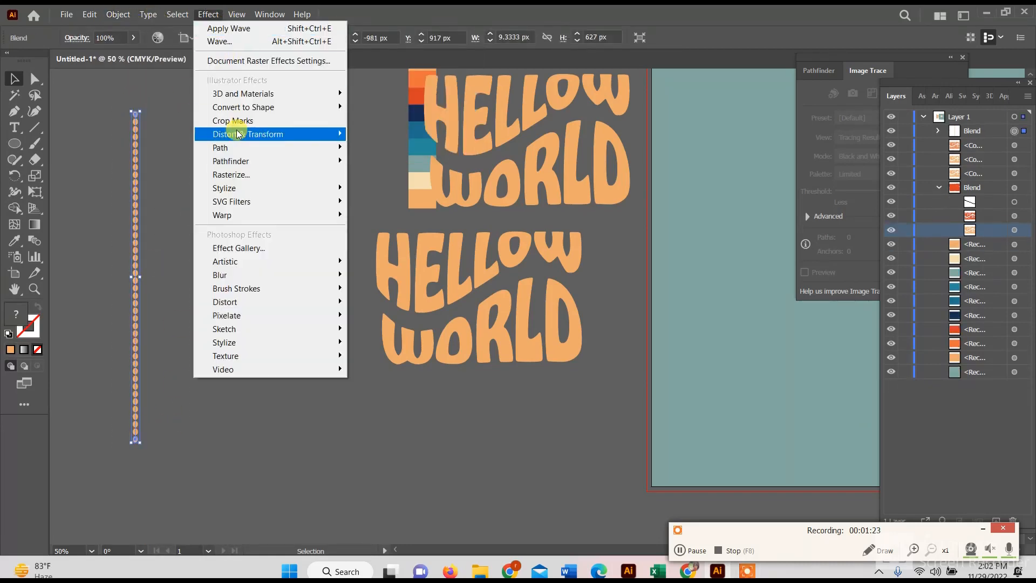
pyautogui.moveTo(243, 134)
pyautogui.click(399, 176)
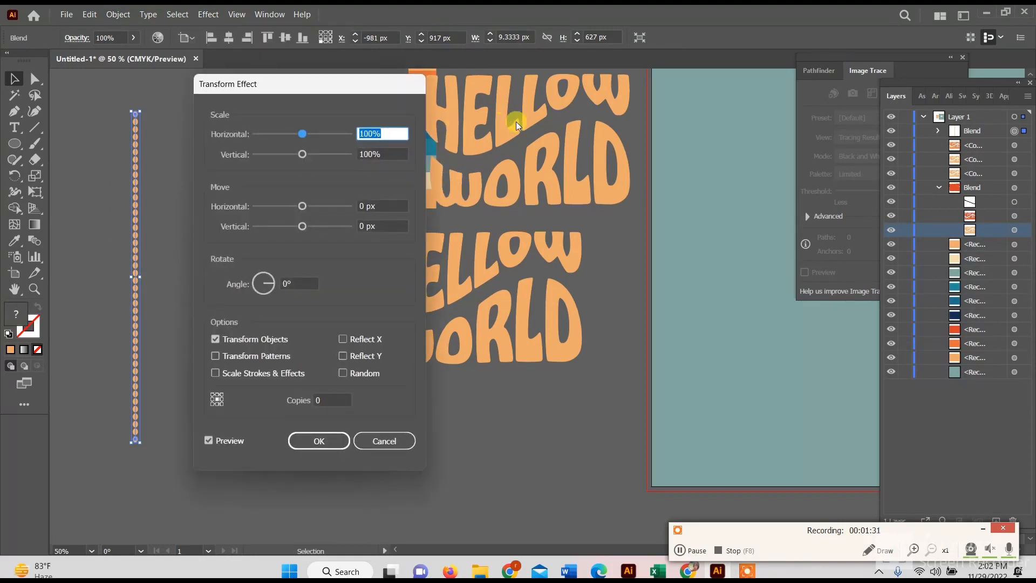
pyautogui.click(316, 400)
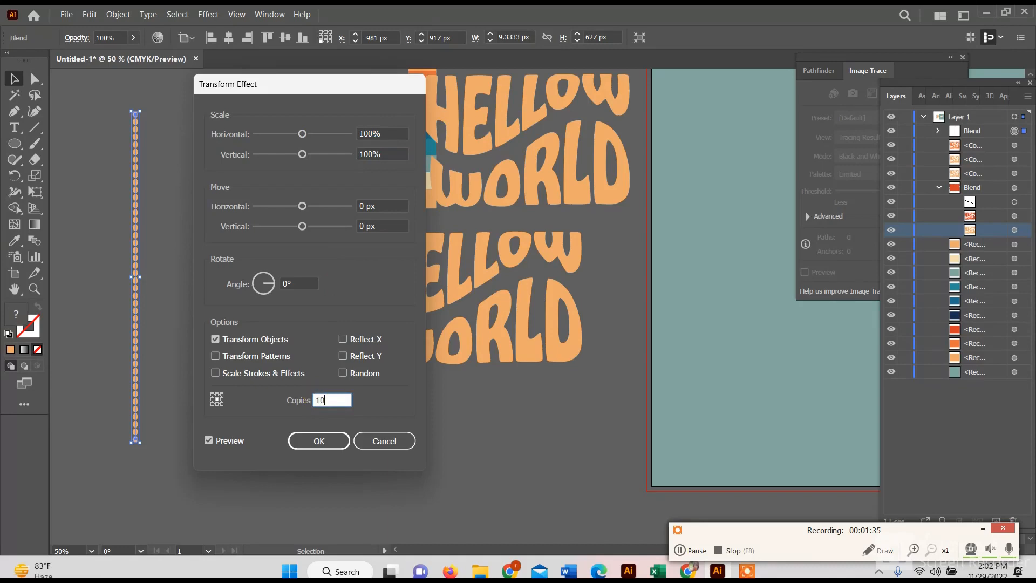
pyautogui.click(364, 206)
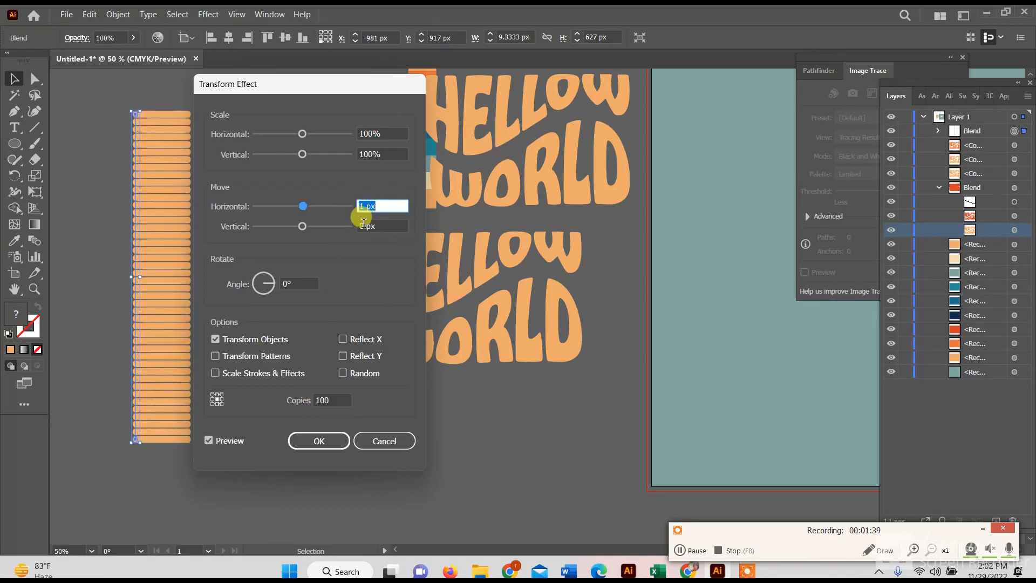
pyautogui.press('Up')
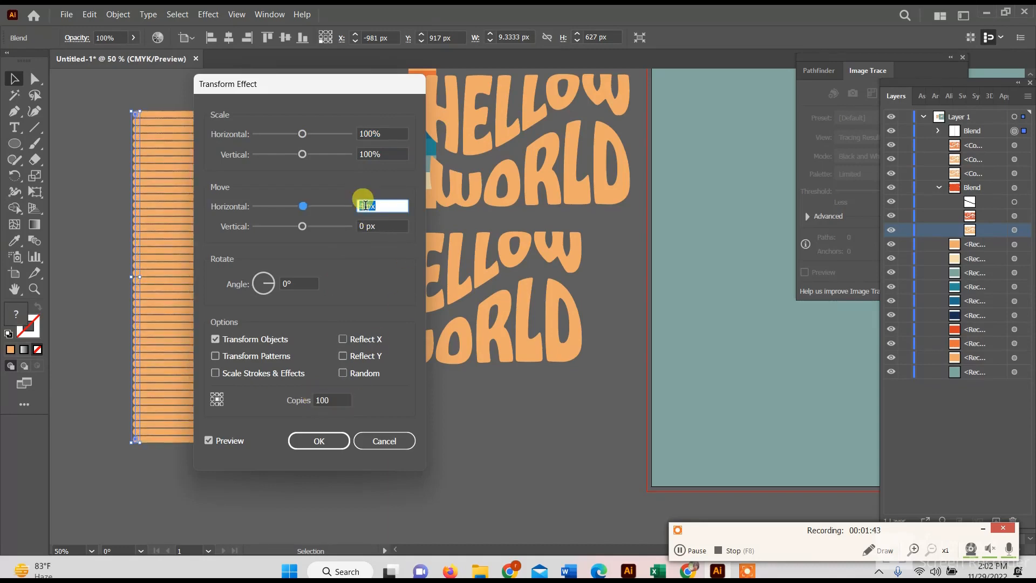
pyautogui.click(367, 225)
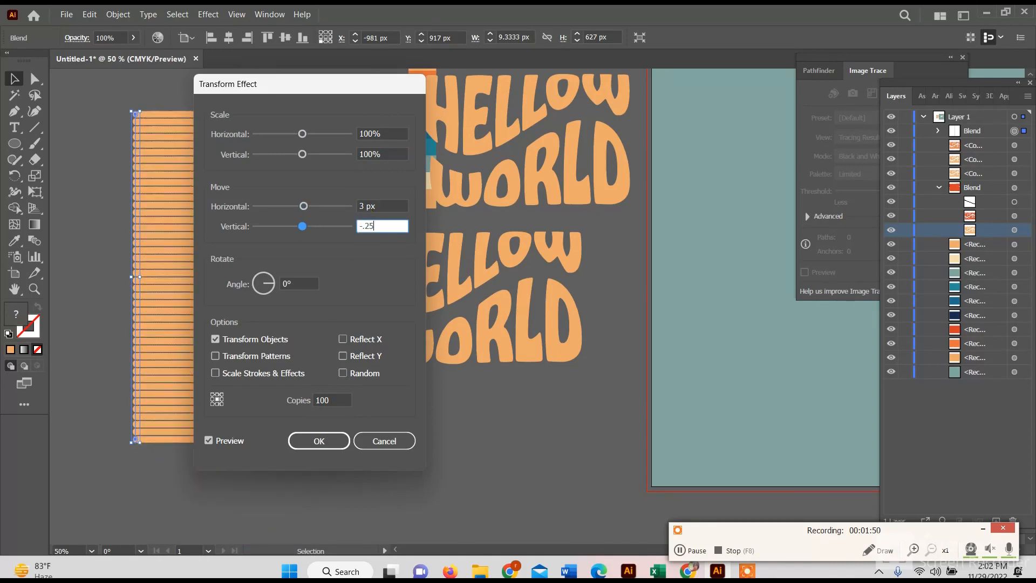
pyautogui.click(364, 205)
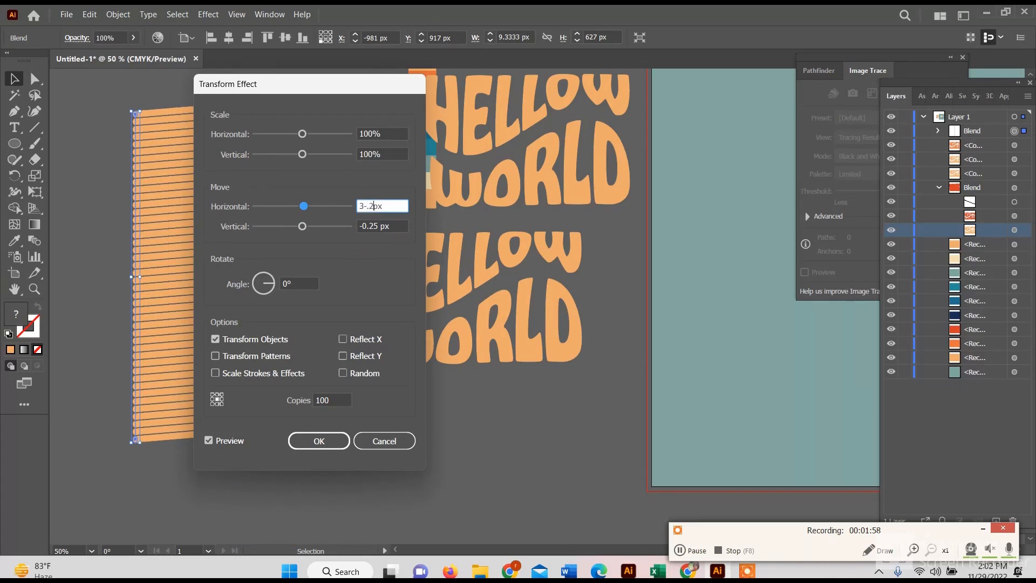
pyautogui.click(227, 441)
pyautogui.click(226, 440)
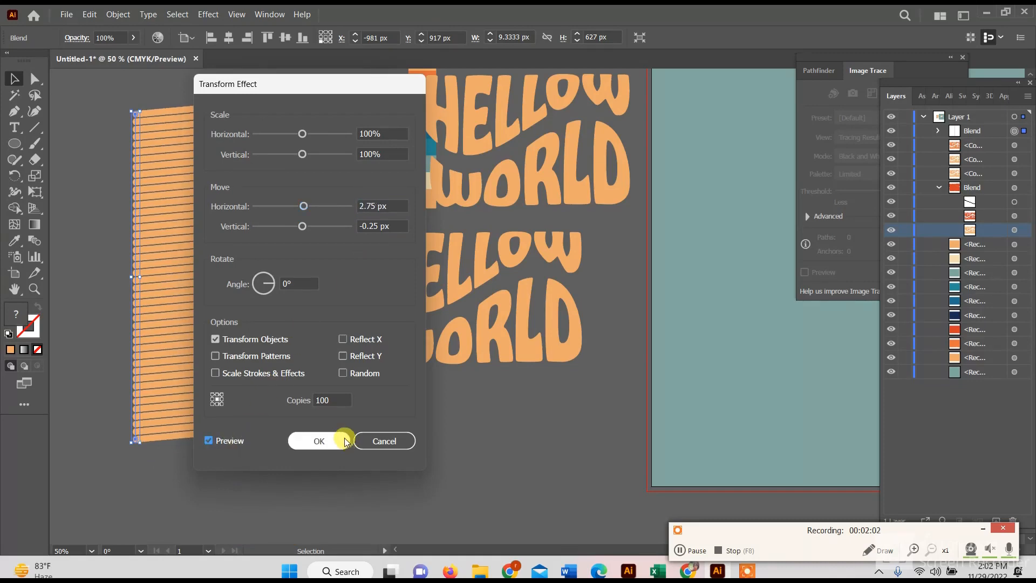
# - Set the Transform effect's horizontal and vertical moves to 0.25 px each and apply it to the dotted column
pyautogui.doubleClick(370, 209)
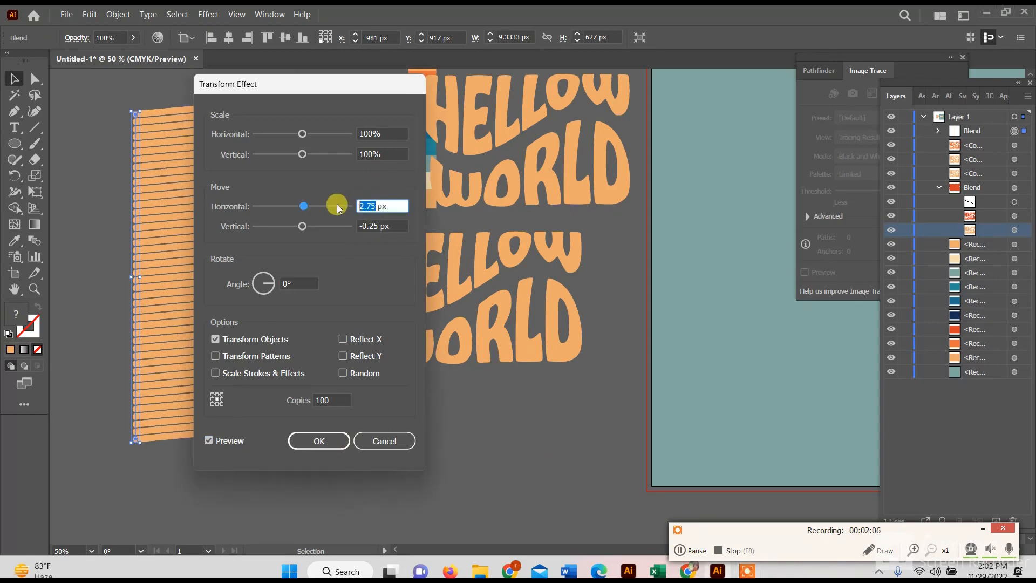
pyautogui.write('0.25')
pyautogui.doubleClick(365, 225)
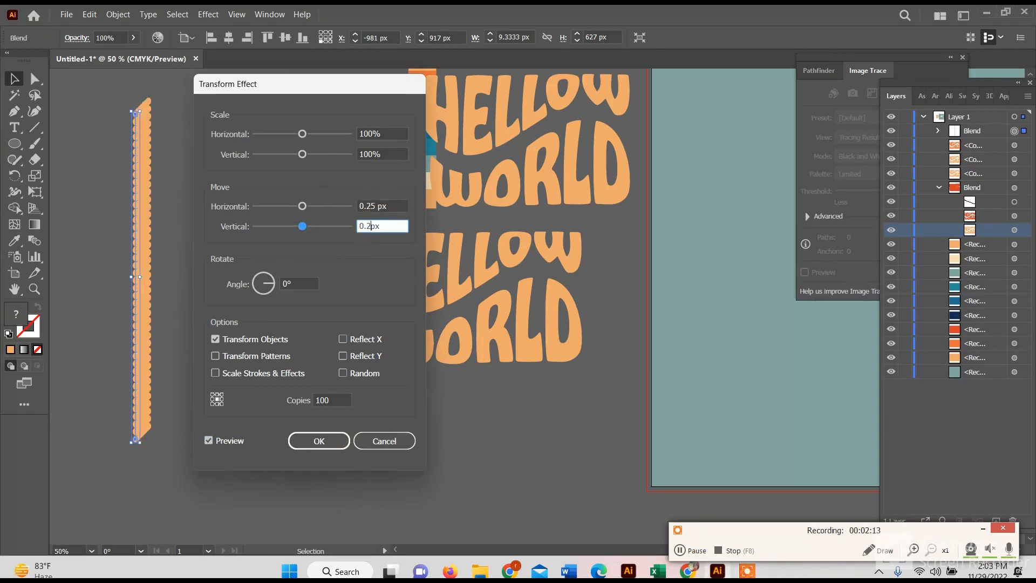
pyautogui.click(227, 440)
pyautogui.click(226, 440)
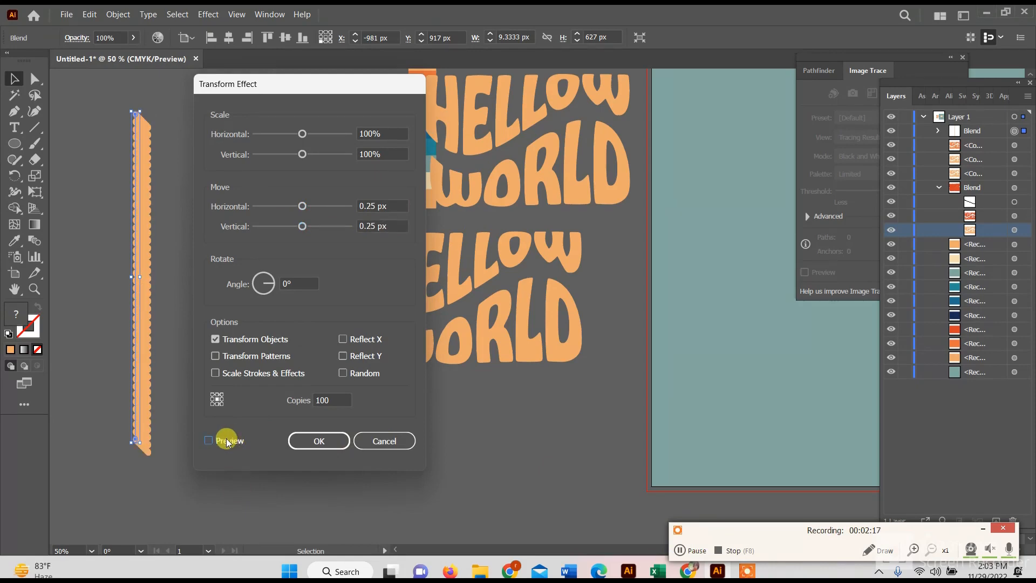
pyautogui.click(227, 440)
pyautogui.click(319, 441)
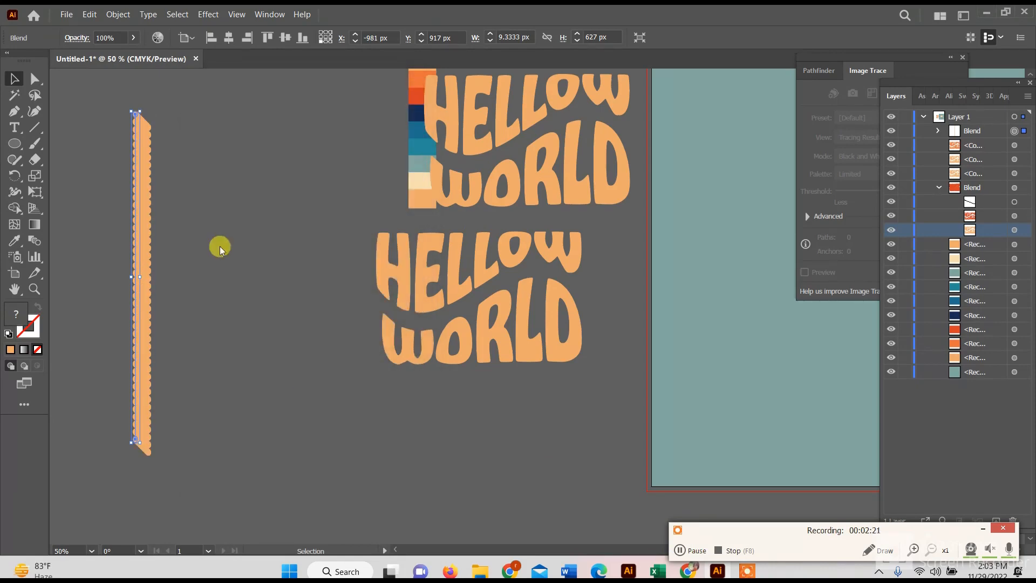
# - Delete the transformed dotted column
pyautogui.click(220, 247)
pyautogui.moveTo(148, 274); pyautogui.dragTo(306, 286)
pyautogui.press('Delete')
pyautogui.click(686, 552)
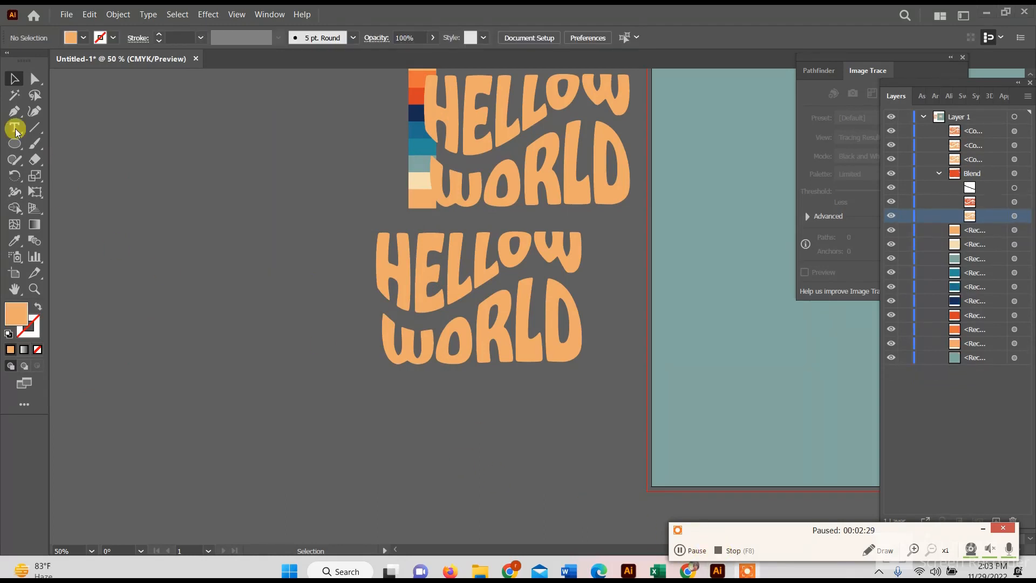
# - Draw a small light orange circle beside the lettering and place a second one well below it, enlarged to about 17 px wide
pyautogui.moveTo(14, 144); pyautogui.dragTo(59, 175)
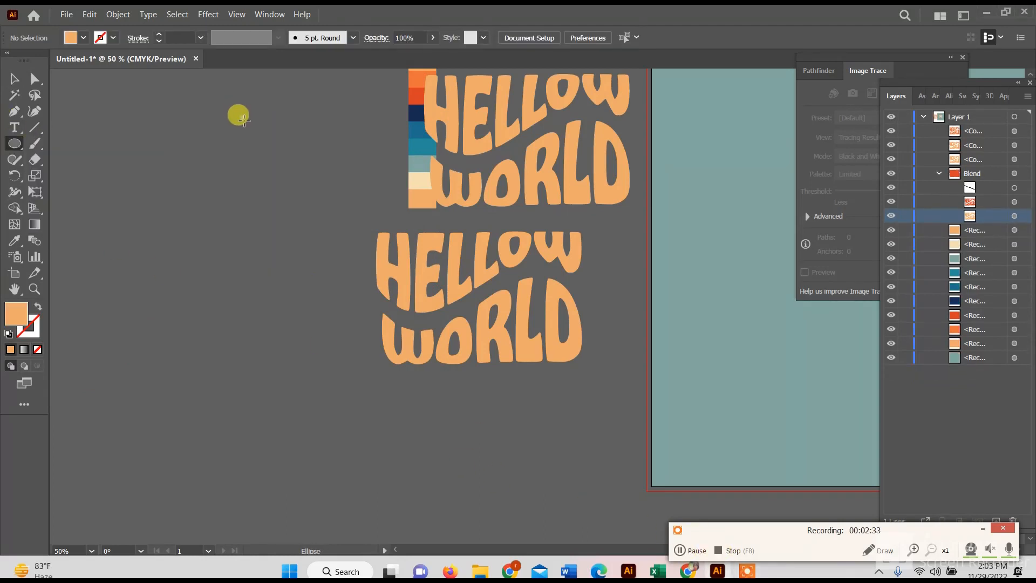
pyautogui.moveTo(239, 115)
pyautogui.mouseDown()
pyautogui.moveTo(249, 422)
pyautogui.moveTo(245, 409)
pyautogui.mouseUp()
pyautogui.click(15, 79)
pyautogui.click(202, 174)
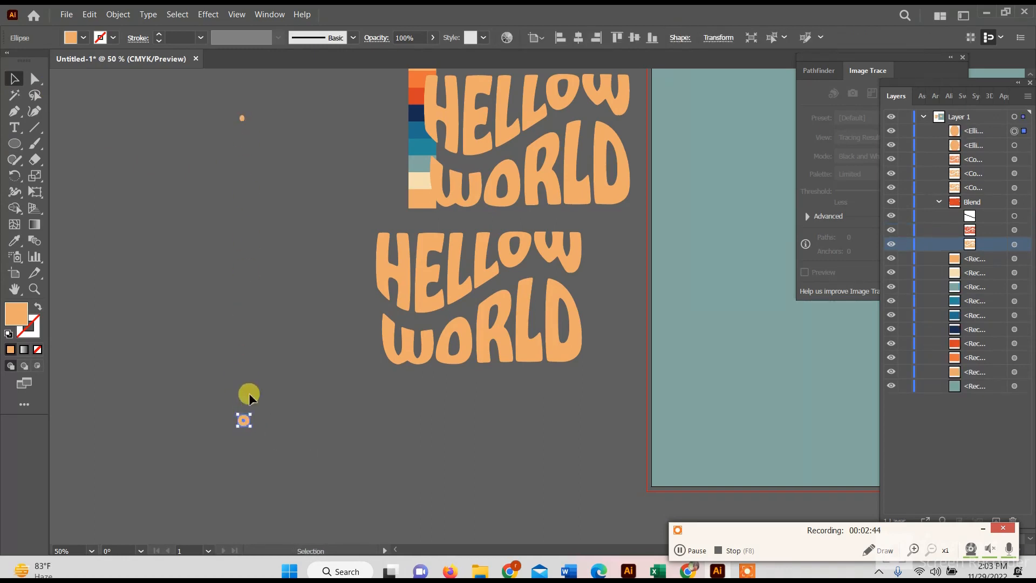
pyautogui.click(249, 397)
pyautogui.click(244, 421)
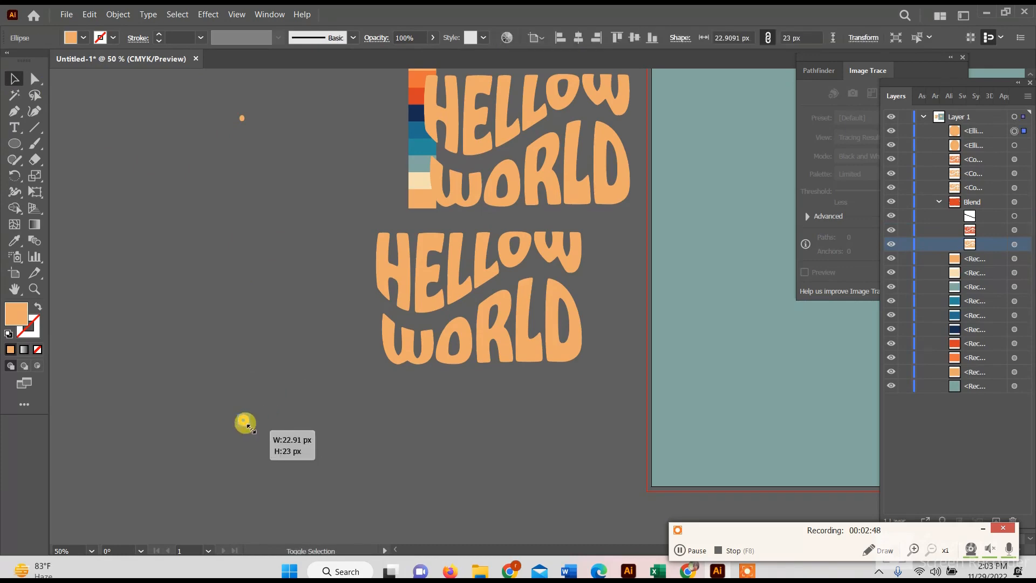
pyautogui.click(278, 416)
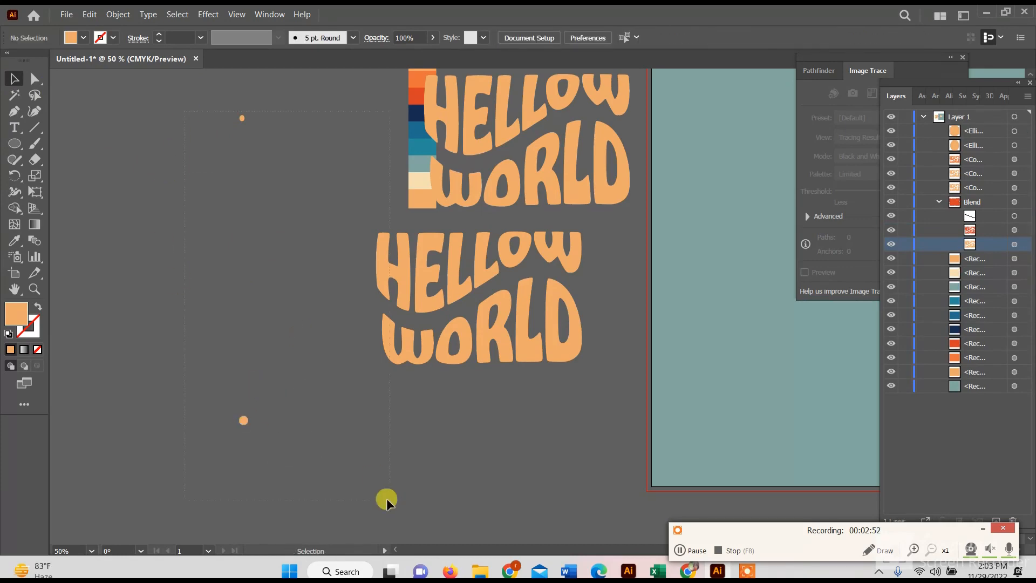
# - Align the two small circles' centers horizontally and blend them into a vertical dotted column
pyautogui.moveTo(253, 530); pyautogui.dragTo(230, 105)
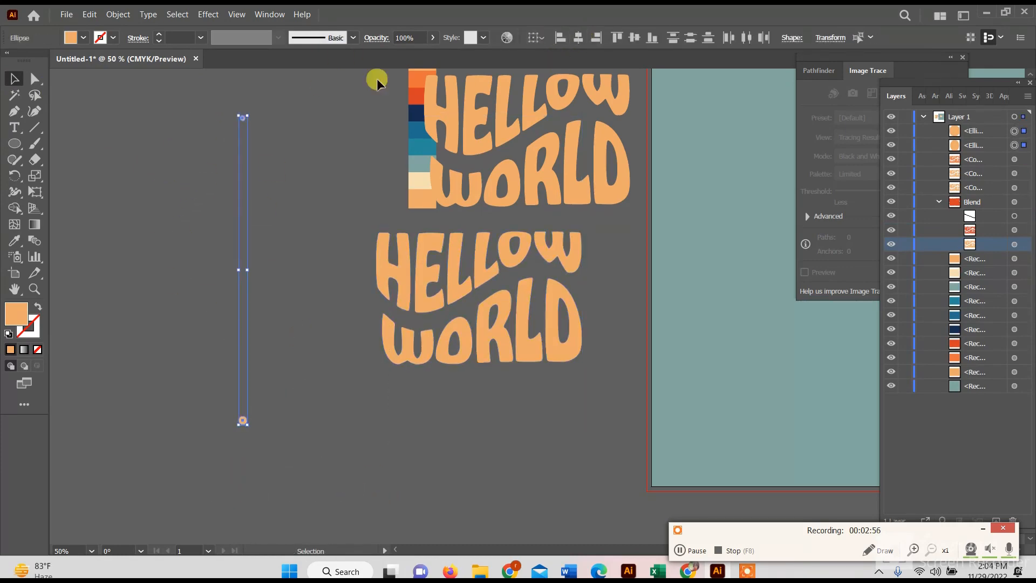
pyautogui.click(135, 17)
pyautogui.moveTo(254, 381)
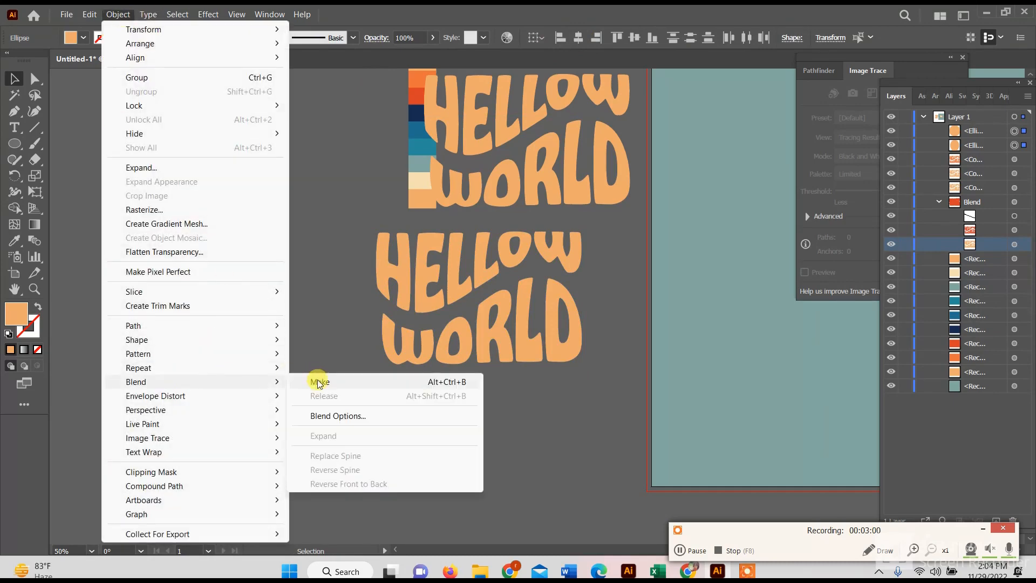
pyautogui.click(321, 382)
# - Set the new circle blend's spacing to Specified Steps, reduce the number of steps slightly, and apply the options
pyautogui.click(119, 14)
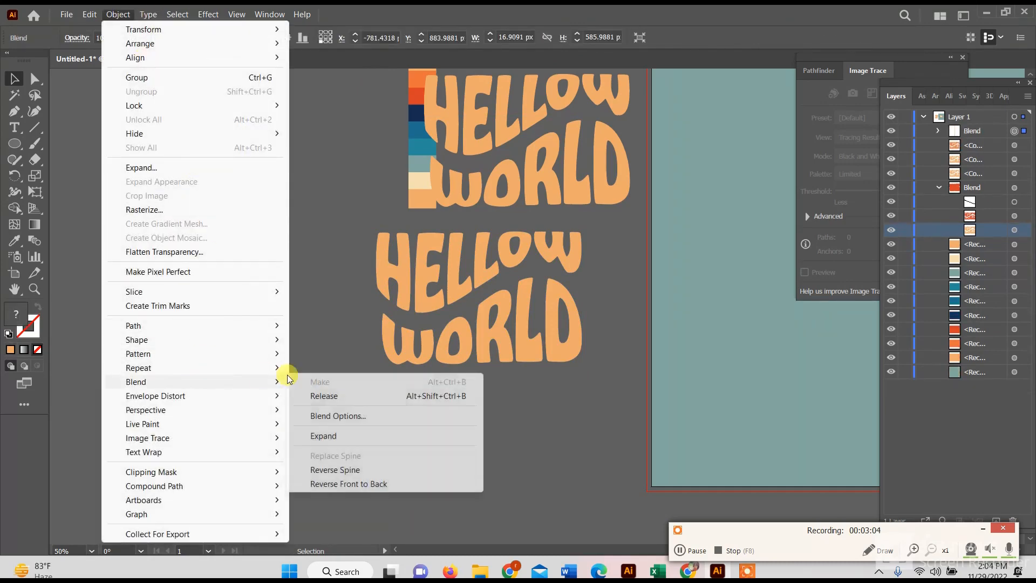
pyautogui.click(337, 416)
pyautogui.click(653, 152)
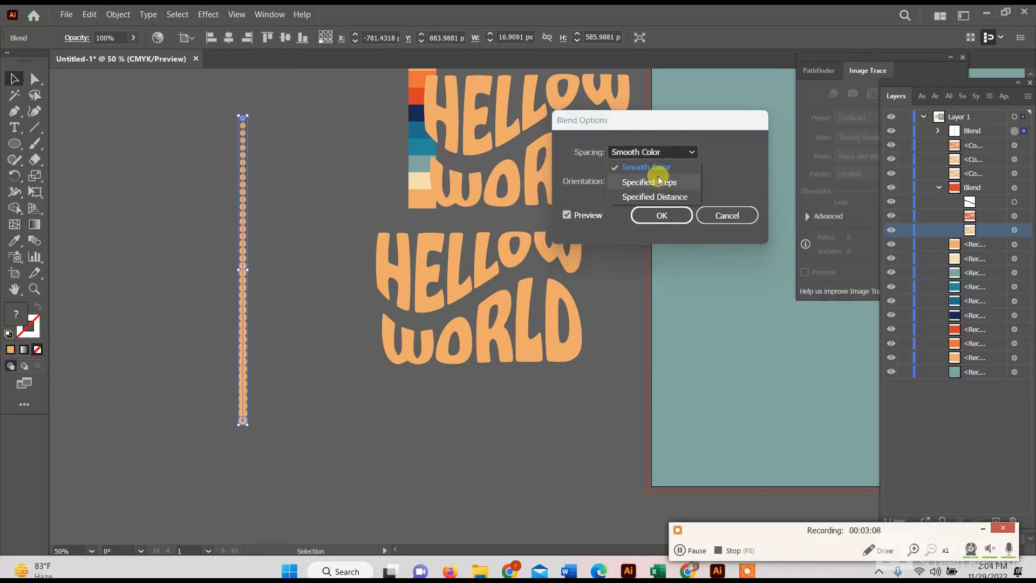
pyautogui.click(648, 178)
pyautogui.scroll(-7, 730, 152)
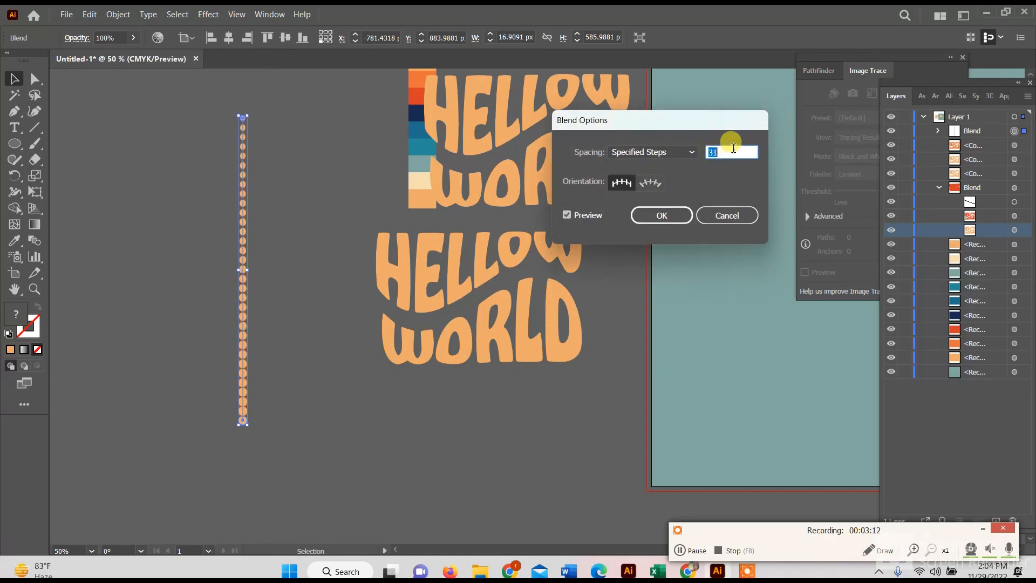
pyautogui.click(638, 222)
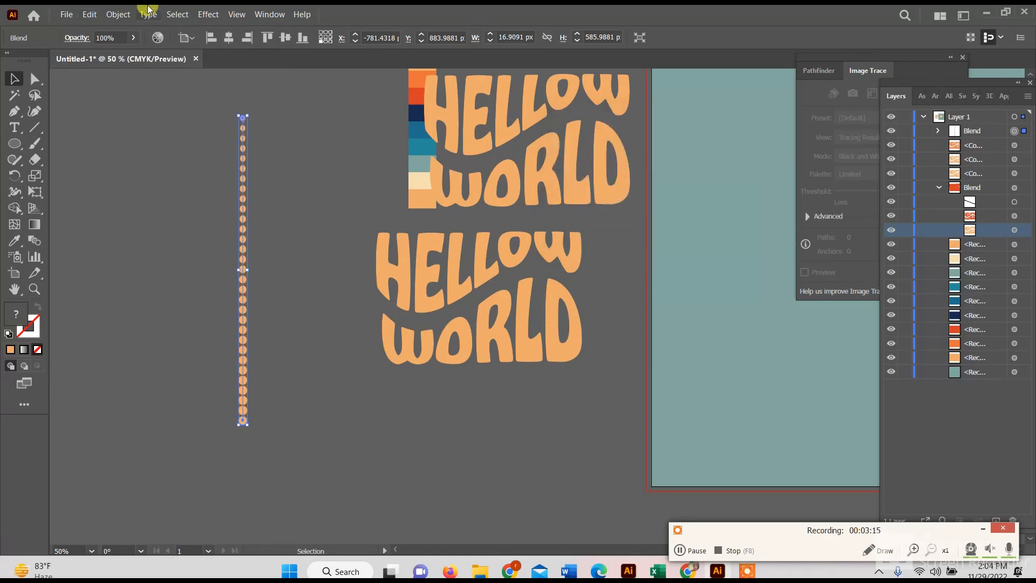
# - Try a Transform effect on the new dotted column with 90 copies and horizontal and vertical moves of 0.25 px
pyautogui.click(209, 15)
pyautogui.moveTo(242, 134)
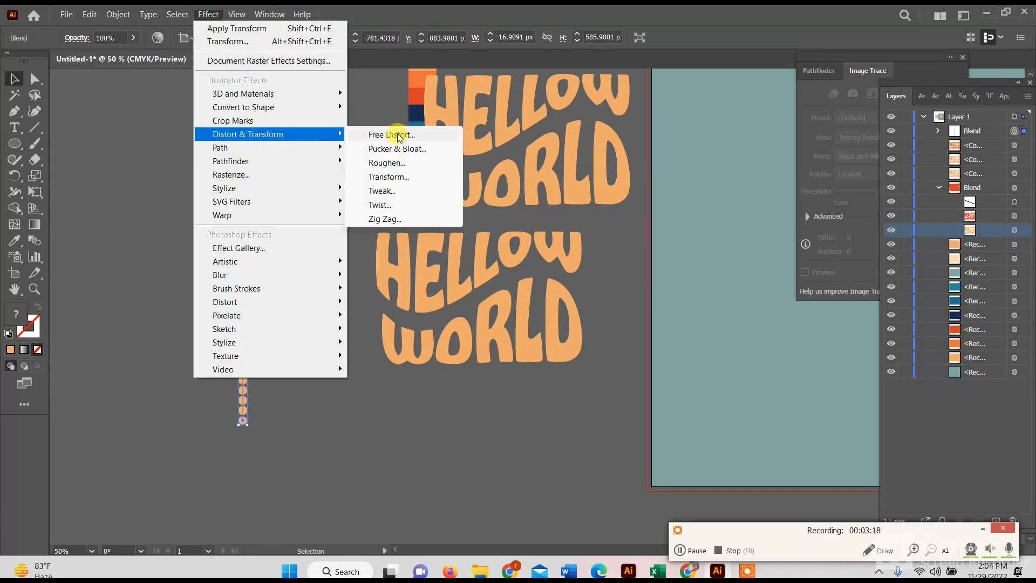
pyautogui.click(388, 177)
pyautogui.moveTo(297, 84); pyautogui.dragTo(599, 99)
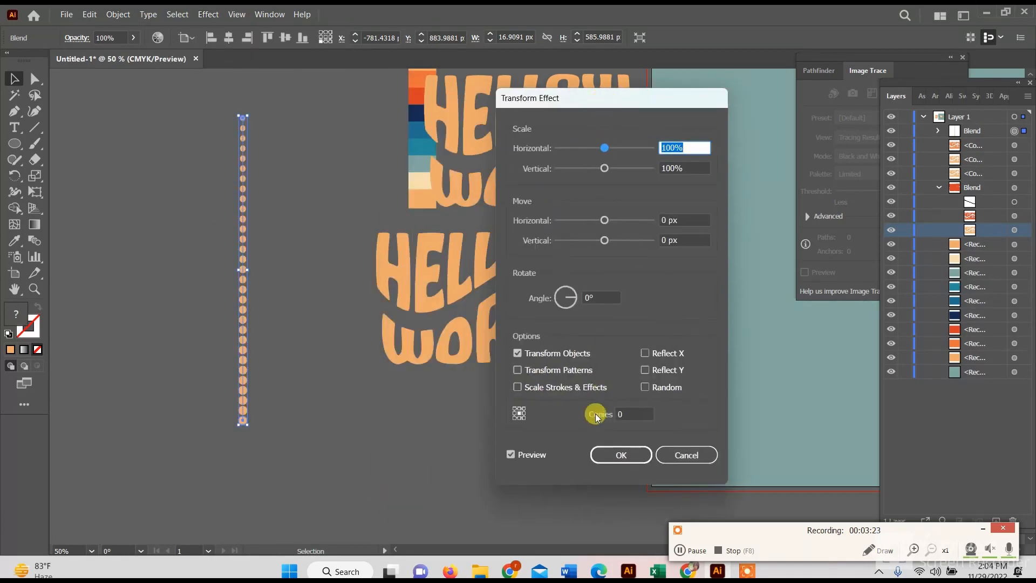
pyautogui.click(625, 412)
pyautogui.moveTo(669, 218); pyautogui.dragTo(653, 248)
pyautogui.write('0.25')
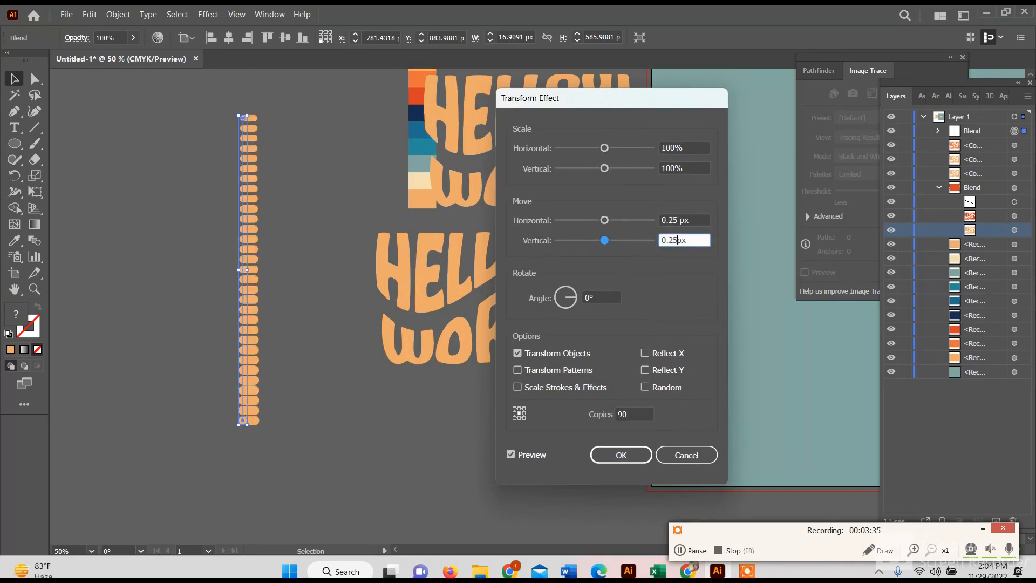
pyautogui.write('0.25')
pyautogui.click(513, 455)
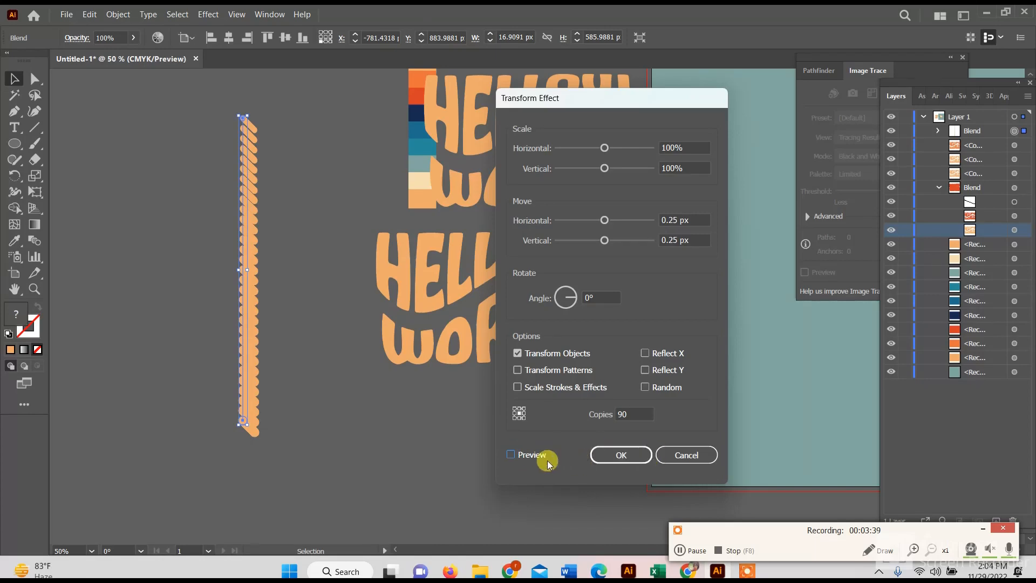
# - Draw a large rectangle beside the dotted column and fill it with the dotted New Pattern swatch
pyautogui.click(682, 550)
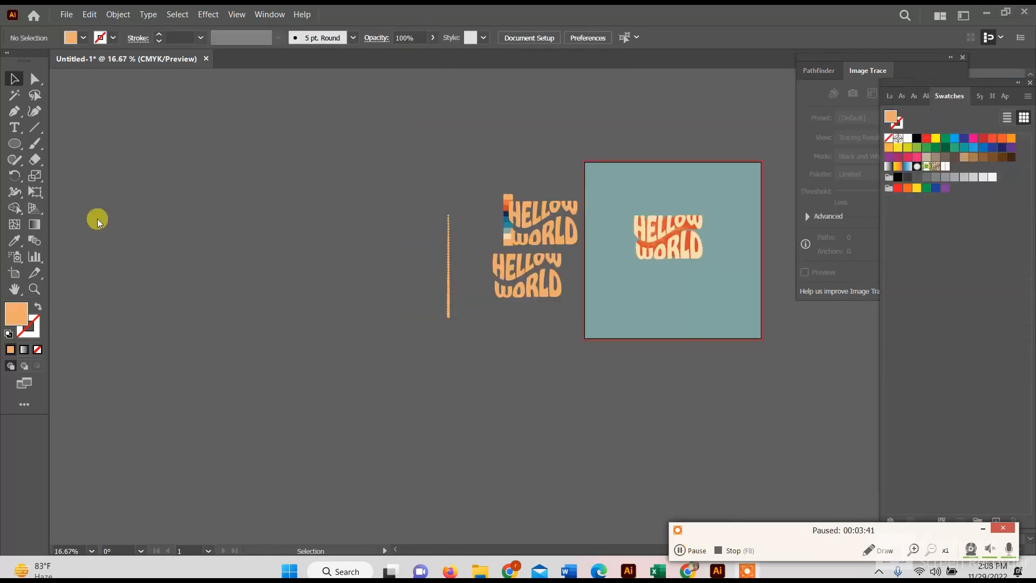
pyautogui.moveTo(15, 144)
pyautogui.mouseDown()
pyautogui.moveTo(77, 143)
pyautogui.moveTo(408, 341)
pyautogui.mouseUp()
pyautogui.click(947, 167)
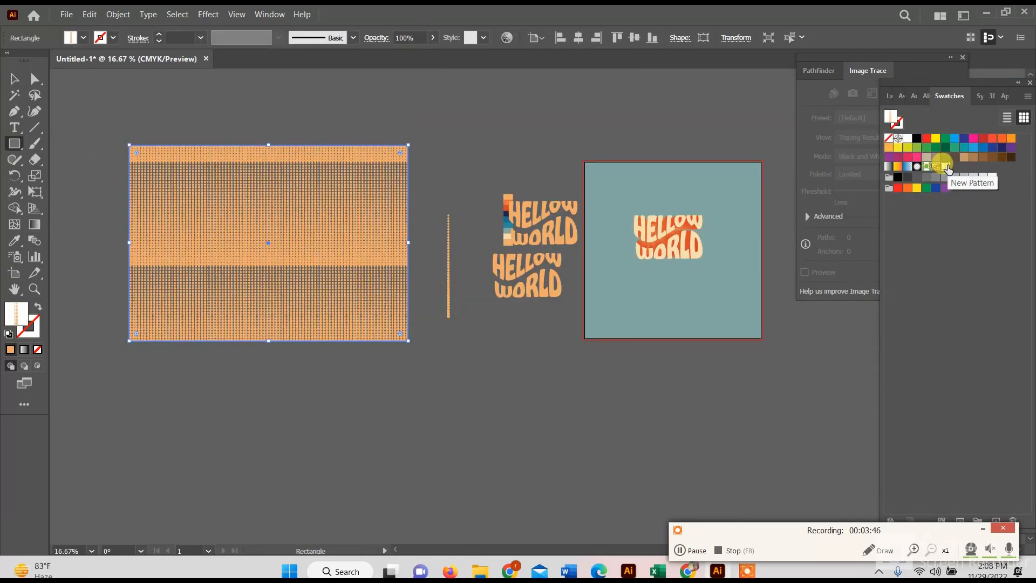
# - Move the pattern-filled rectangle slightly and shorten it from its upper and lower edges into a wide dotted band
pyautogui.click(14, 79)
pyautogui.scroll(3, 316, 221)
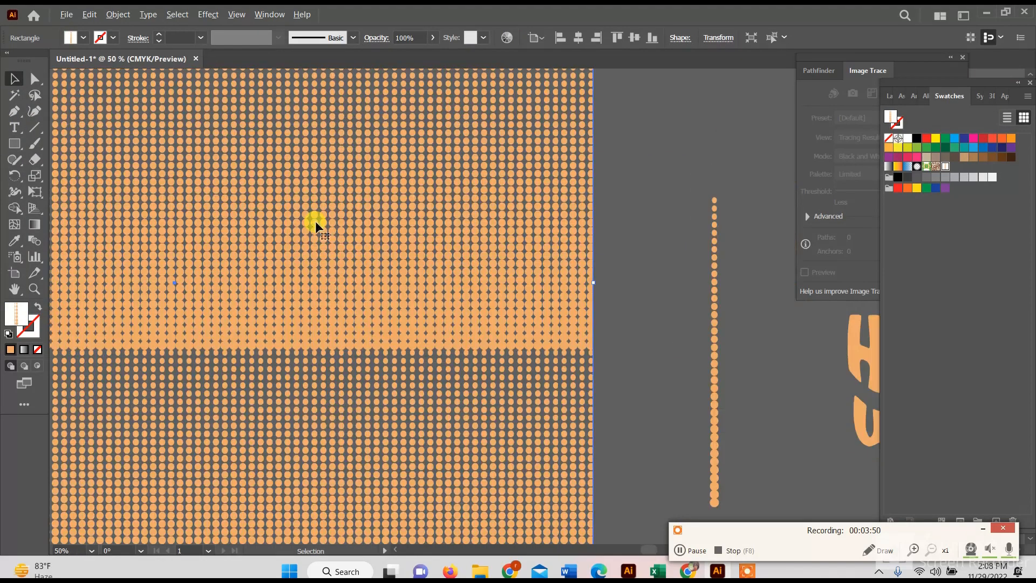
pyautogui.scroll(-2, 390, 270)
pyautogui.click(517, 256)
pyautogui.moveTo(291, 246); pyautogui.dragTo(319, 225)
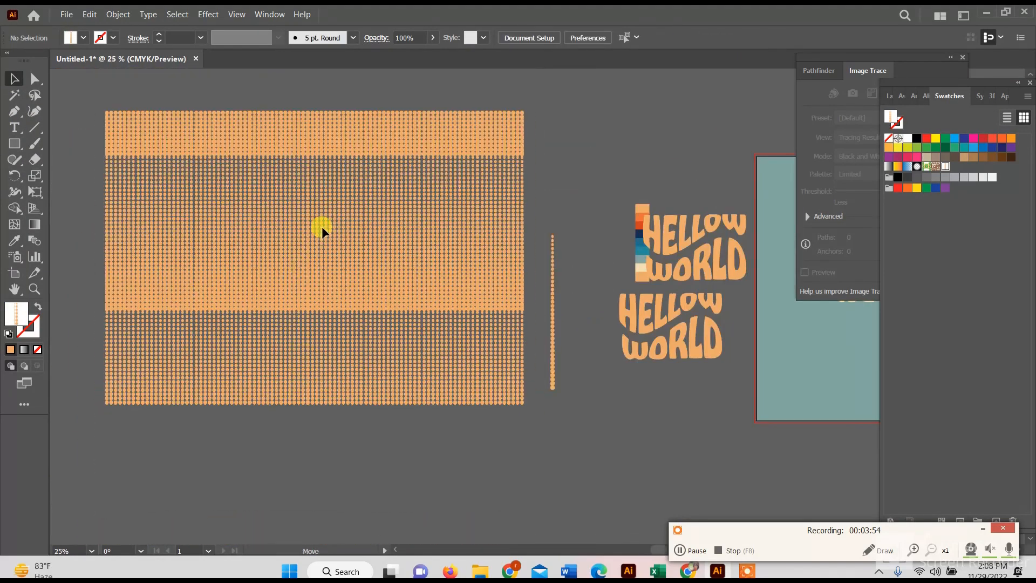
pyautogui.moveTo(314, 113); pyautogui.dragTo(315, 154)
pyautogui.moveTo(318, 405); pyautogui.dragTo(314, 310)
pyautogui.click(643, 467)
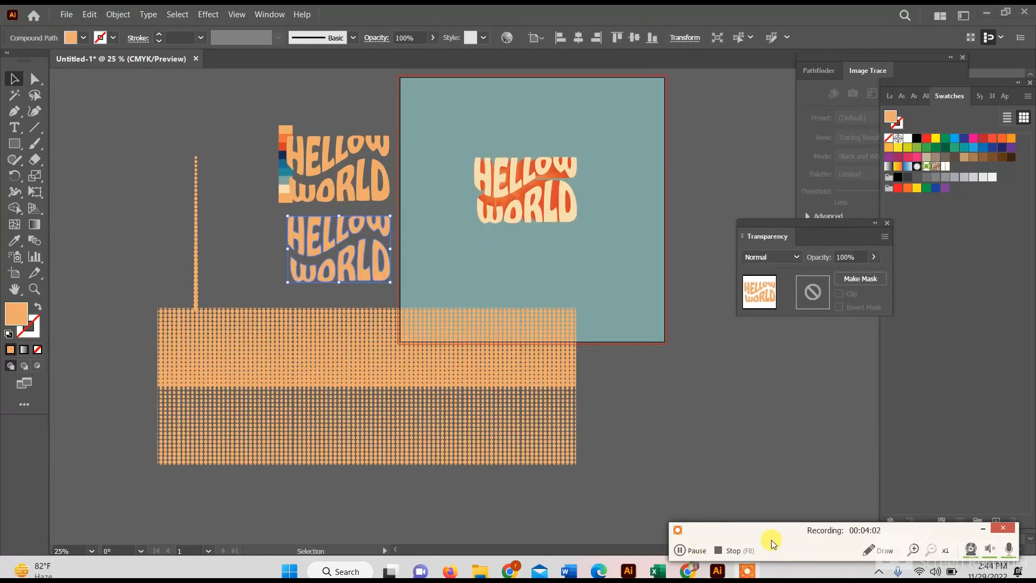
# - Move the lower HELLOW WORLD lettering onto the dotted band and fill it with black
pyautogui.moveTo(339, 244); pyautogui.dragTo(376, 393)
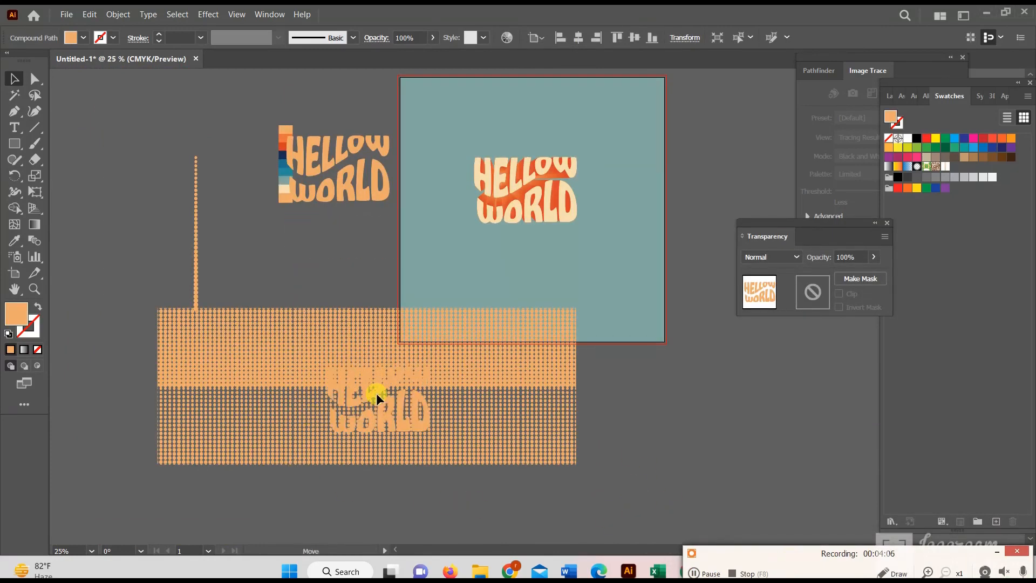
pyautogui.click(14, 240)
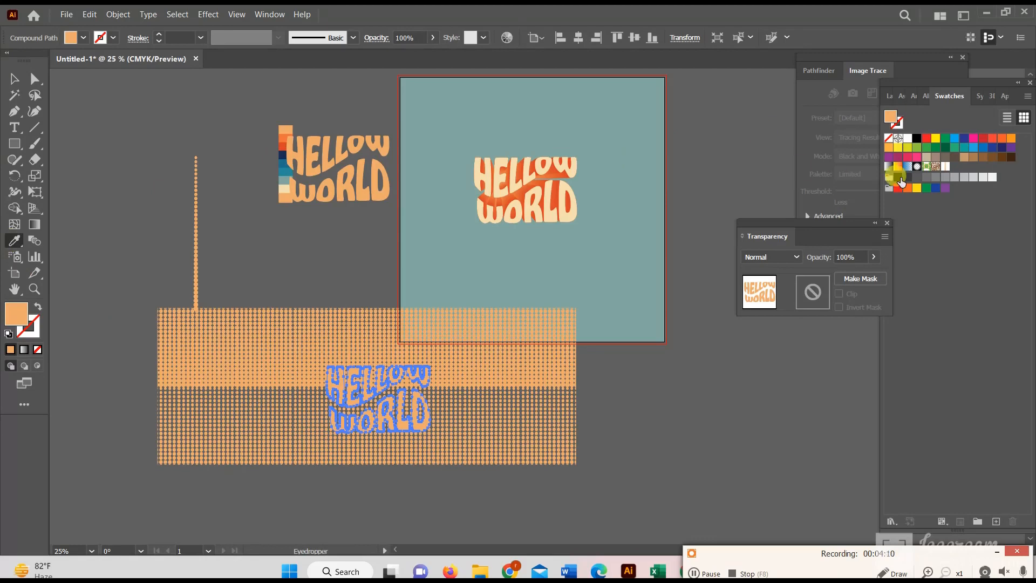
pyautogui.click(899, 177)
# - Shift the dotted band slightly, mask it with the black HELLOW WORLD lettering, and move the clipped result onto the artboard text
pyautogui.click(15, 78)
pyautogui.moveTo(281, 310); pyautogui.dragTo(315, 318)
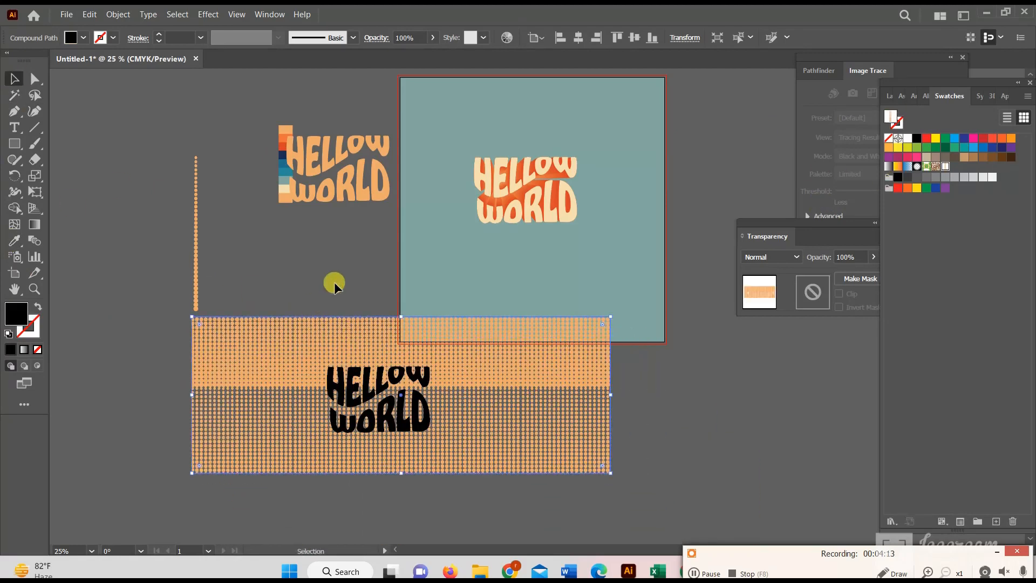
pyautogui.moveTo(335, 281); pyautogui.dragTo(440, 515)
pyautogui.click(312, 370)
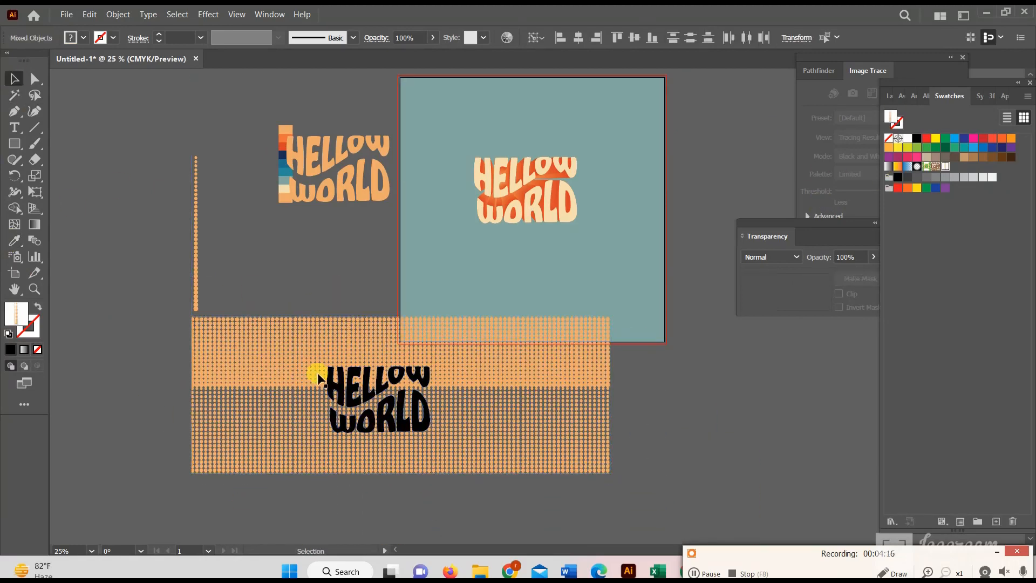
pyautogui.keyDown('shift'); pyautogui.click(272, 367); pyautogui.keyUp('shift')
pyautogui.rightClick(272, 367)
pyautogui.click(323, 274)
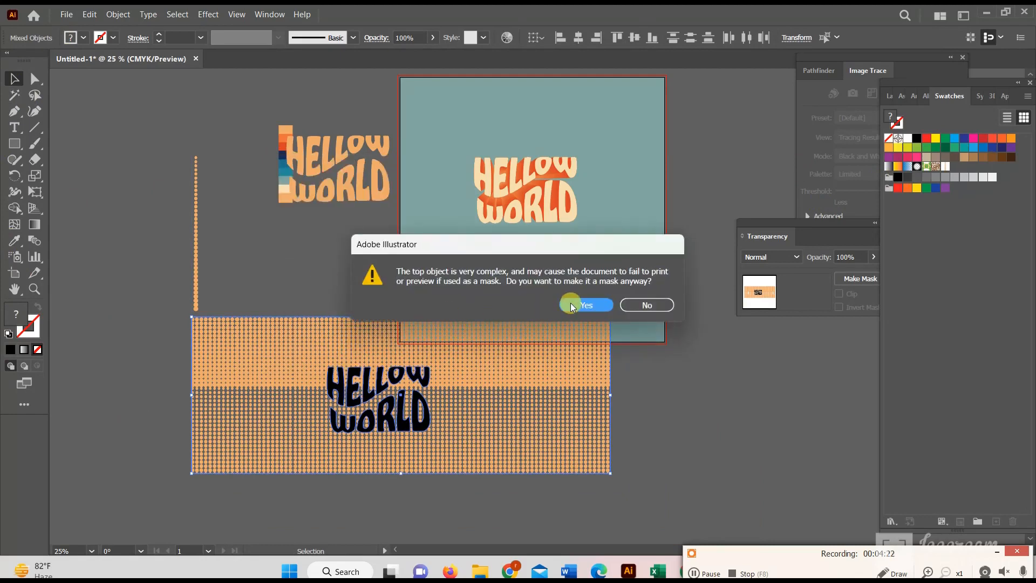
pyautogui.click(571, 303)
pyautogui.click(293, 297)
pyautogui.moveTo(394, 377); pyautogui.dragTo(531, 185)
# - Try filling the clipped dotted lettering with the red-orange palette color
pyautogui.press('i')
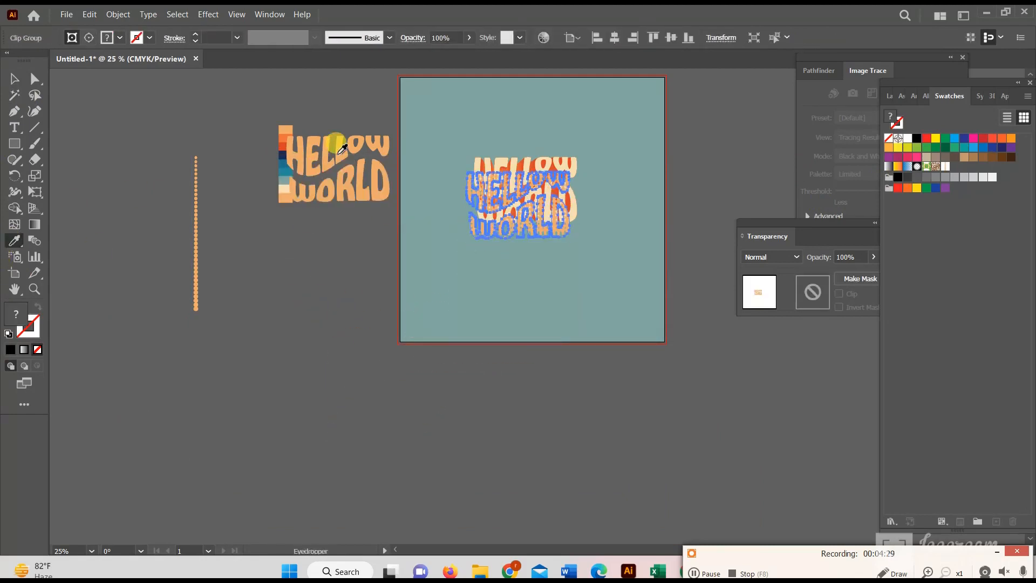
pyautogui.click(282, 143)
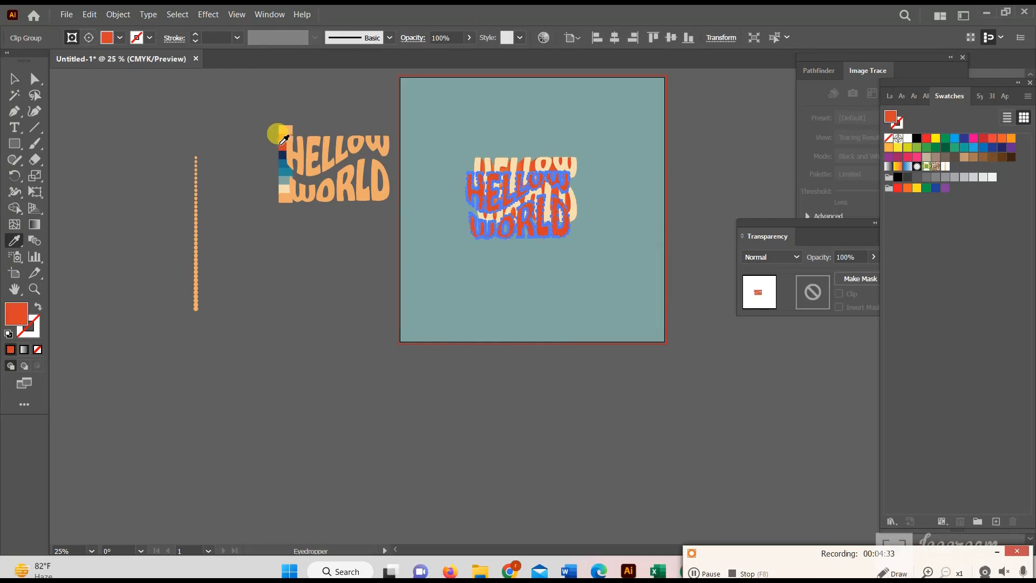
pyautogui.click(280, 147)
pyautogui.press('z')
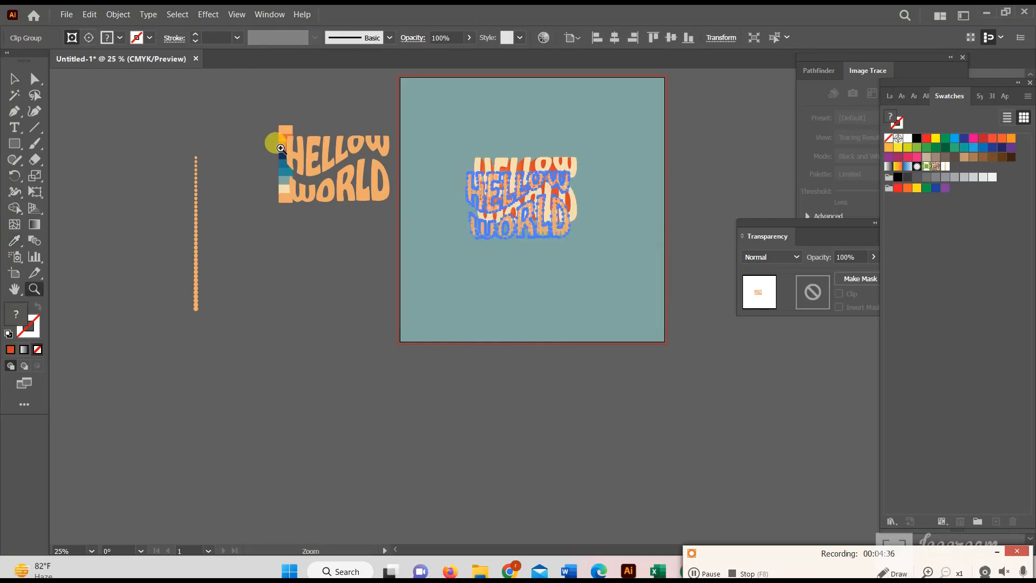
# - Position the dotted lettering so that it lines up over the HELLOW WORLD text on the artboard
pyautogui.click(13, 73)
pyautogui.click(454, 259)
pyautogui.moveTo(492, 198); pyautogui.dragTo(501, 188)
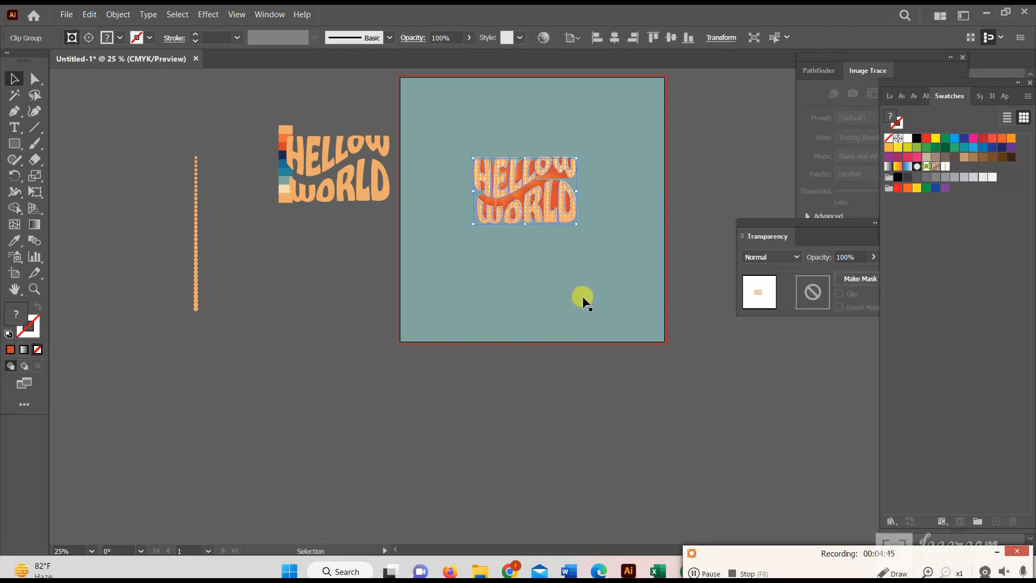
pyautogui.click(581, 296)
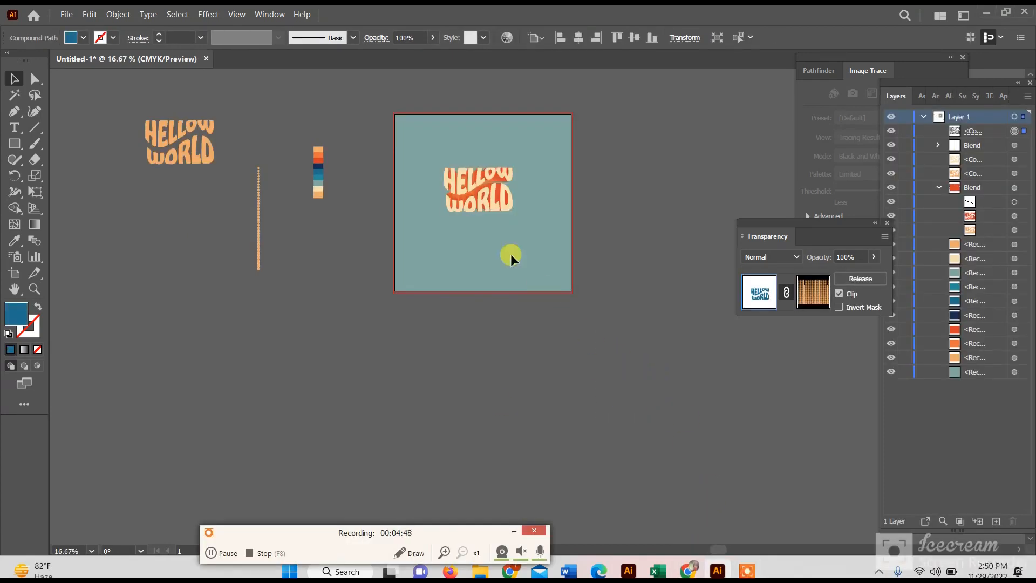
pyautogui.moveTo(511, 253); pyautogui.dragTo(480, 199)
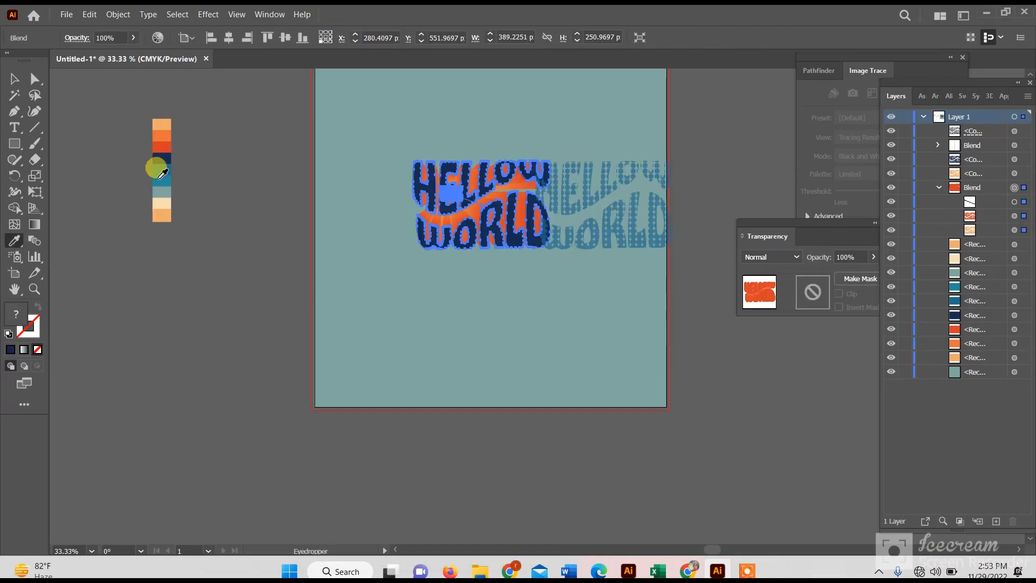
# - Try the blue, red, gray-green, cream, light orange and orange palette colors on the blend behind the navy lettering
pyautogui.click(161, 177)
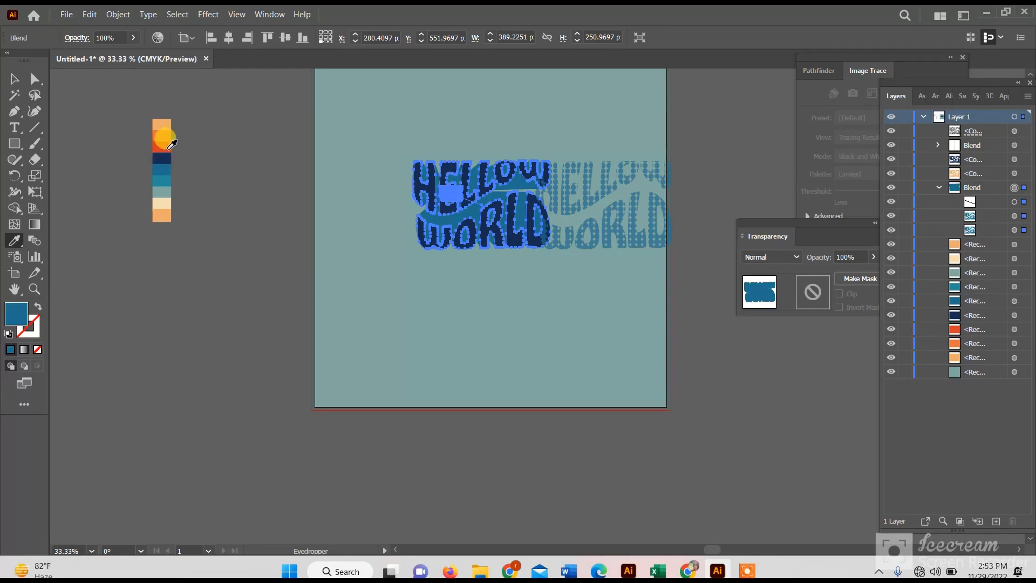
pyautogui.click(169, 146)
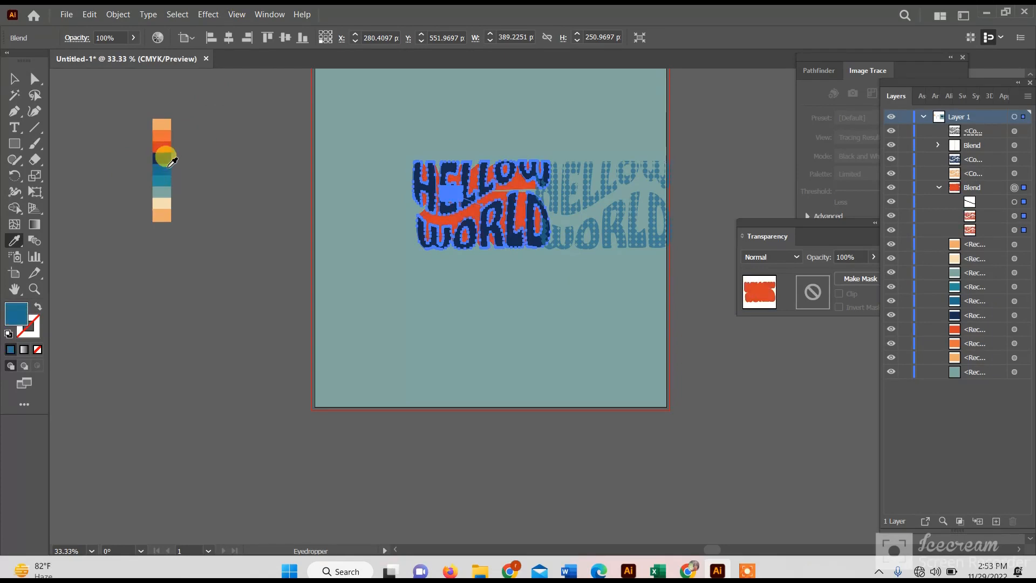
pyautogui.click(169, 163)
pyautogui.click(162, 185)
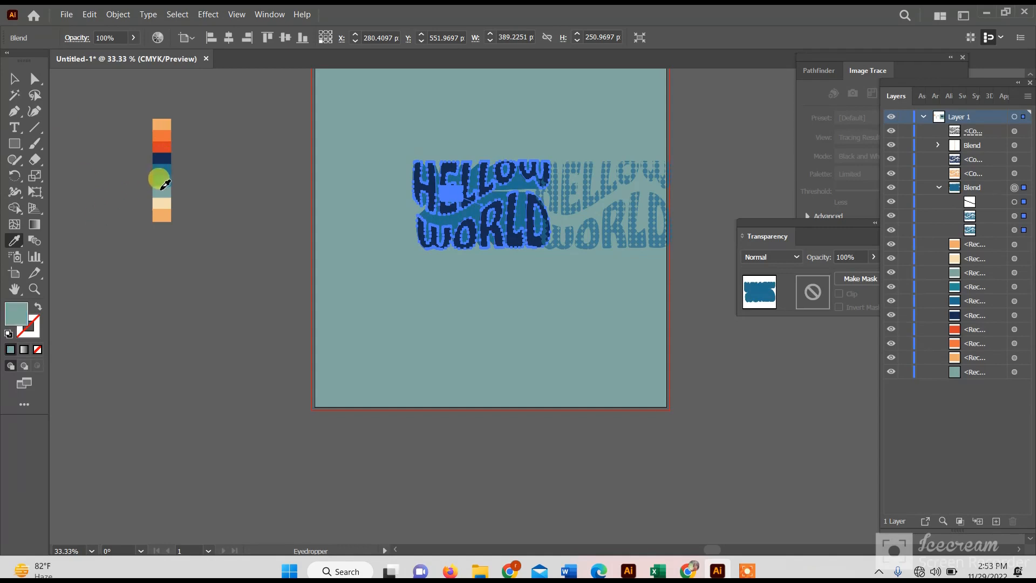
pyautogui.click(167, 203)
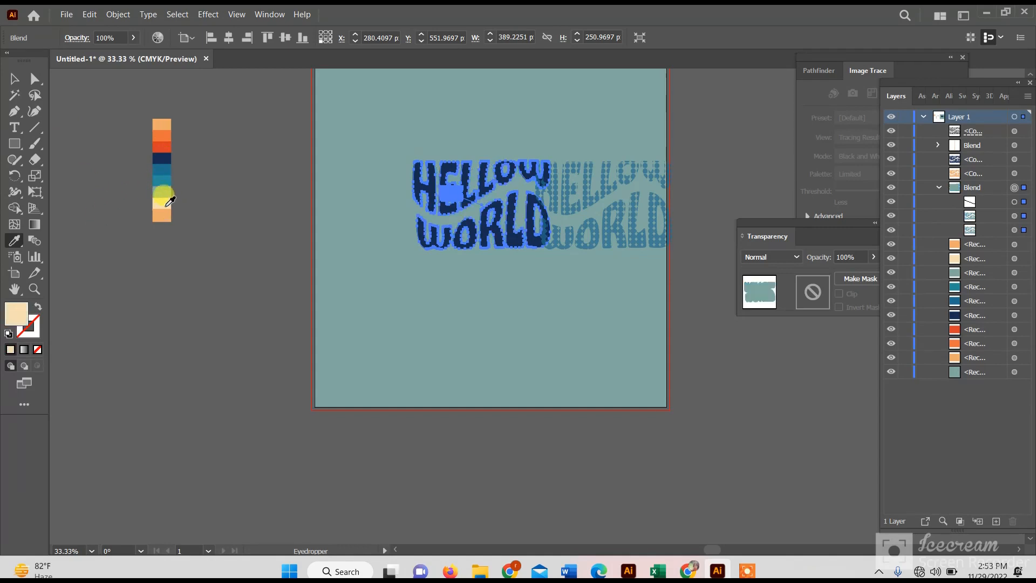
pyautogui.click(171, 124)
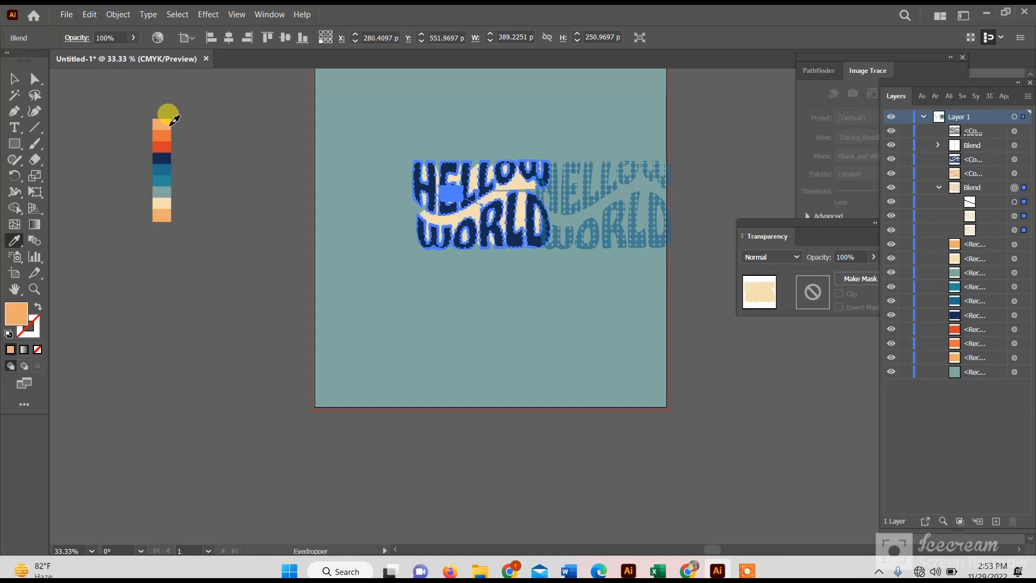
pyautogui.click(165, 129)
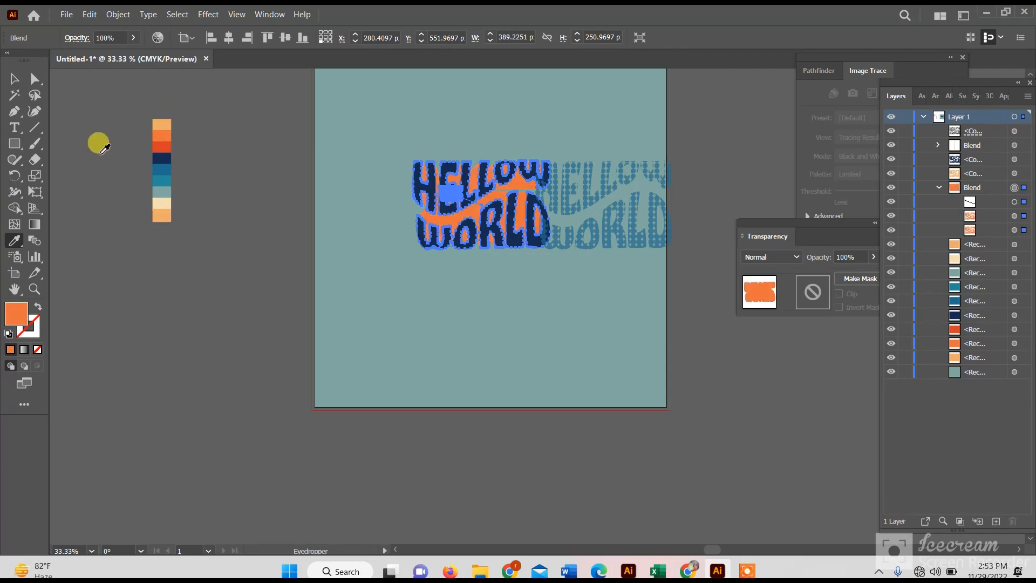
# - Undo the palette color trials on the blend and the navy fill of the front lettering
pyautogui.hotkey('ctrl', 'z')
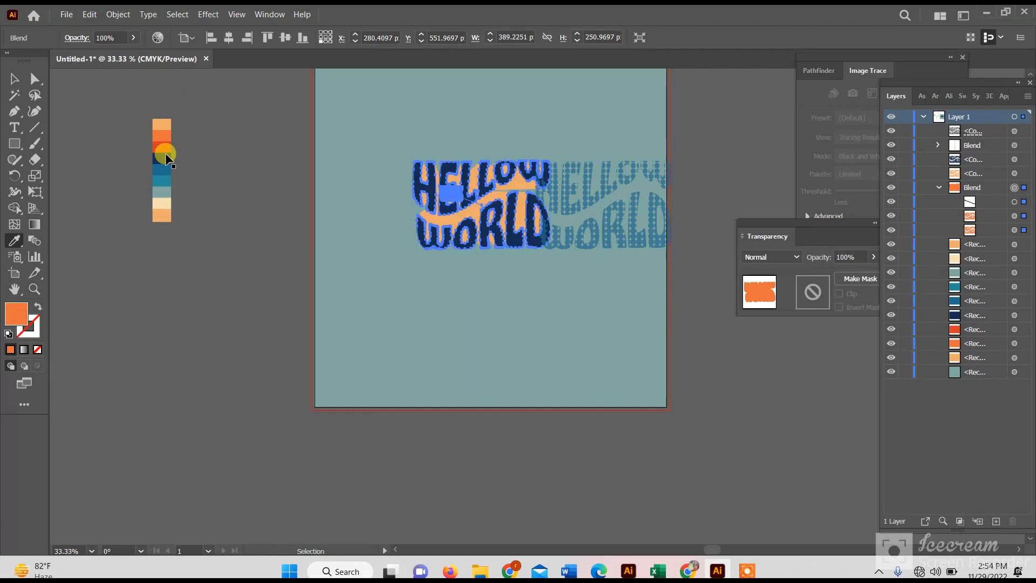
pyautogui.hotkey('ctrl', 'z')
pyautogui.hotkey('ctrl', 'z')
pyautogui.hotkey('ctrl', 'z')
pyautogui.hotkey('ctrl', 'z')
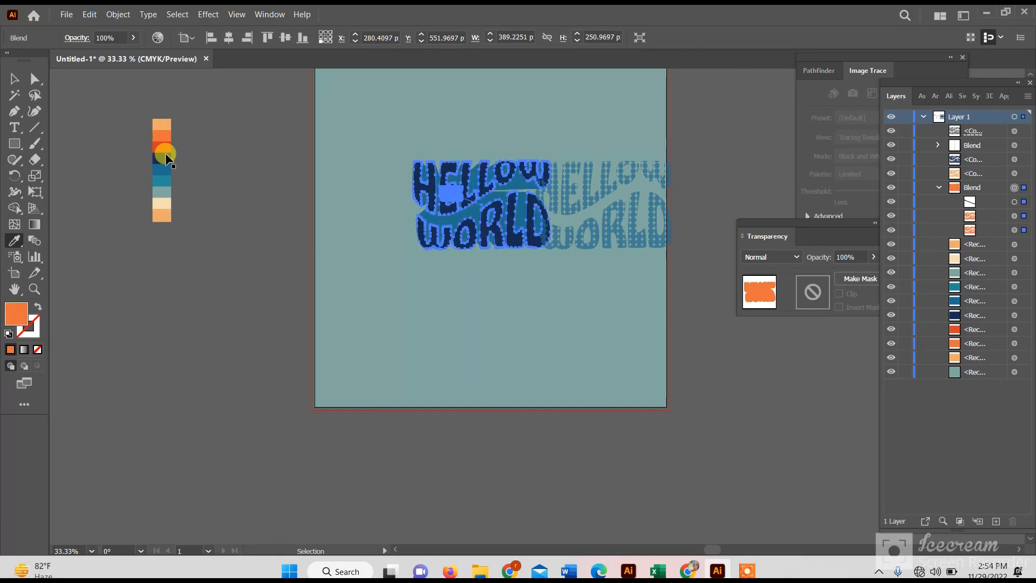
pyautogui.hotkey('ctrl', 'z')
pyautogui.hotkey('ctrl', 'z')
pyautogui.hotkey('ctrl', 'z')
pyautogui.hotkey('ctrl', 'z')
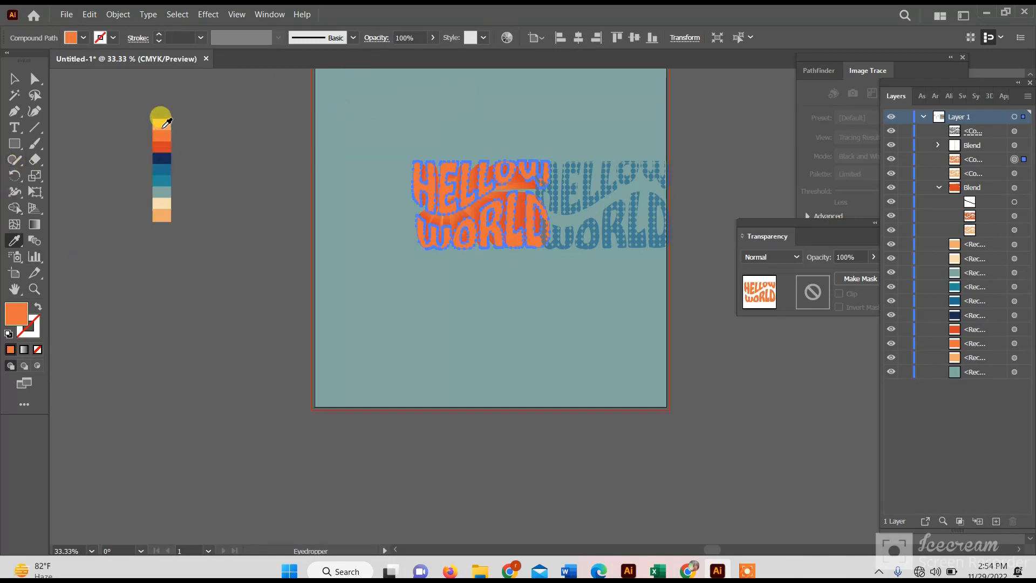
# - Move the blue dotted lettering clear of the orange text and fill it with the light orange palette color
pyautogui.click(13, 81)
pyautogui.click(222, 201)
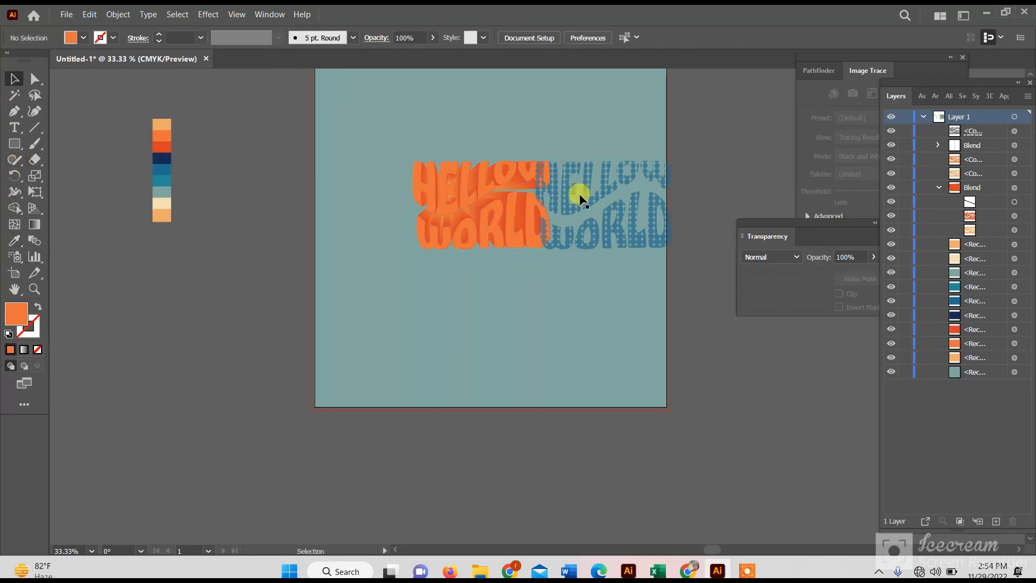
pyautogui.click(451, 189)
pyautogui.click(608, 203)
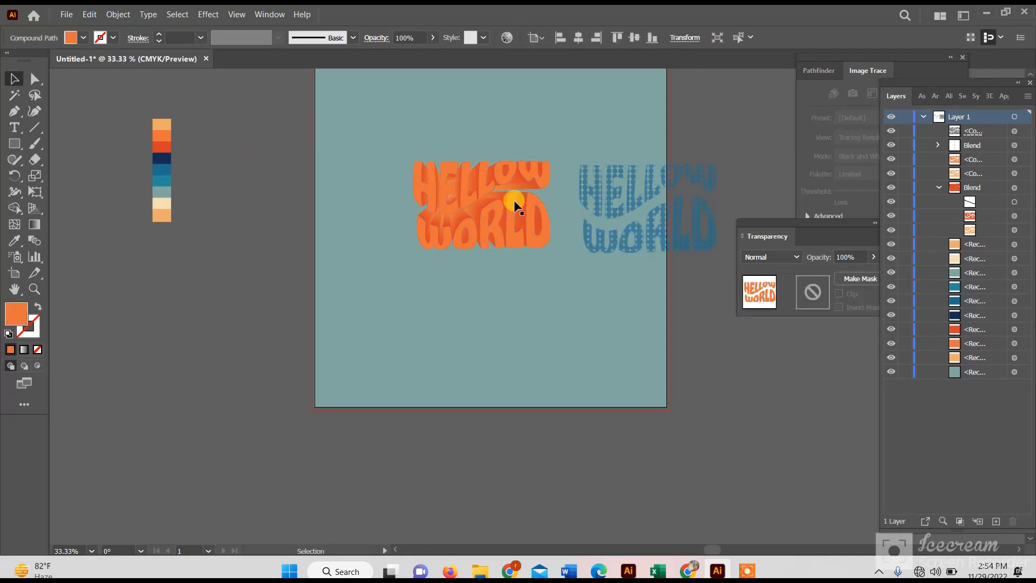
pyautogui.click(13, 241)
pyautogui.click(160, 124)
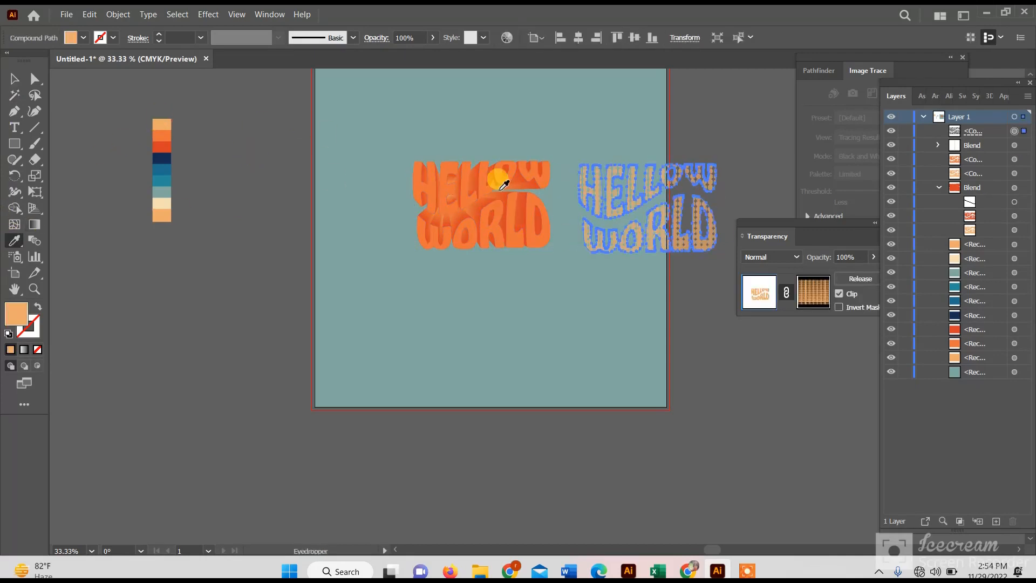
# - Apply a radial white-to-black gradient to the dotted lettering
pyautogui.click(270, 15)
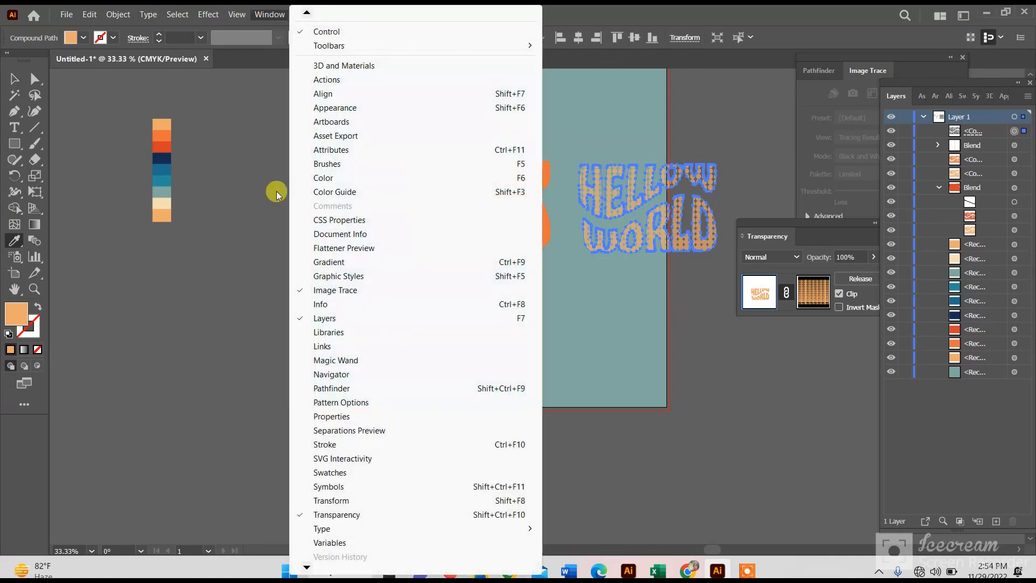
pyautogui.click(326, 263)
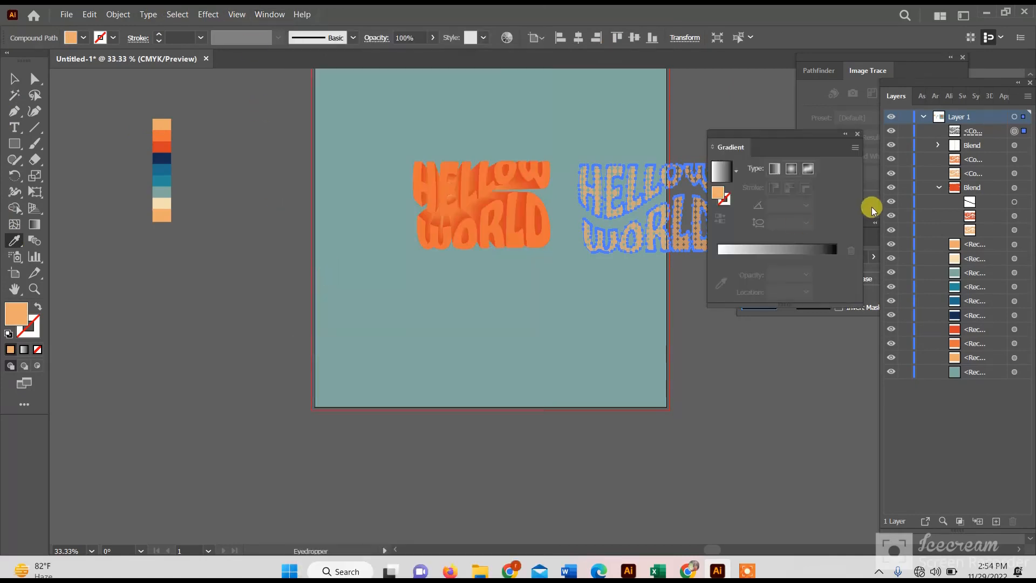
pyautogui.click(735, 173)
pyautogui.click(664, 194)
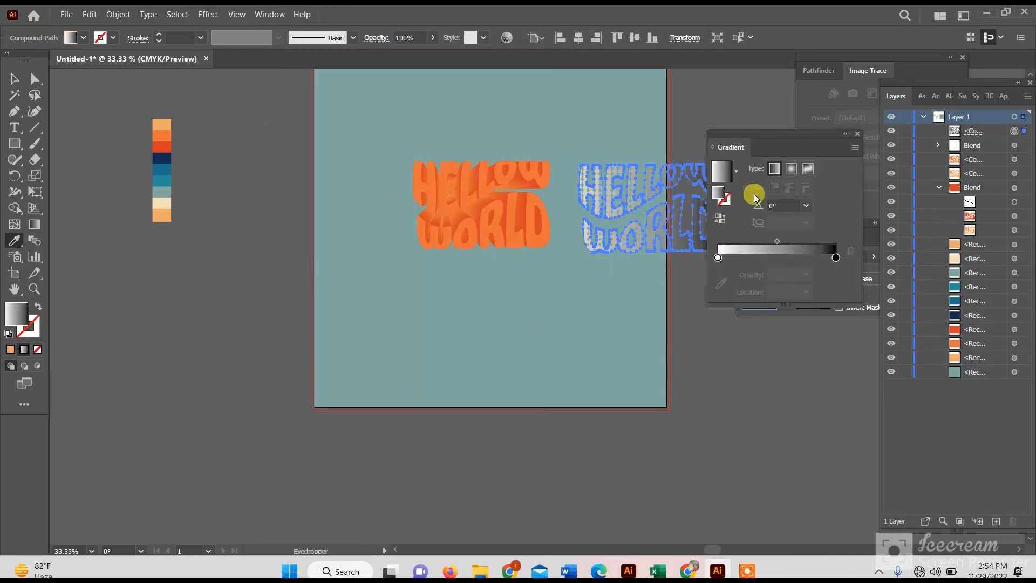
pyautogui.click(790, 171)
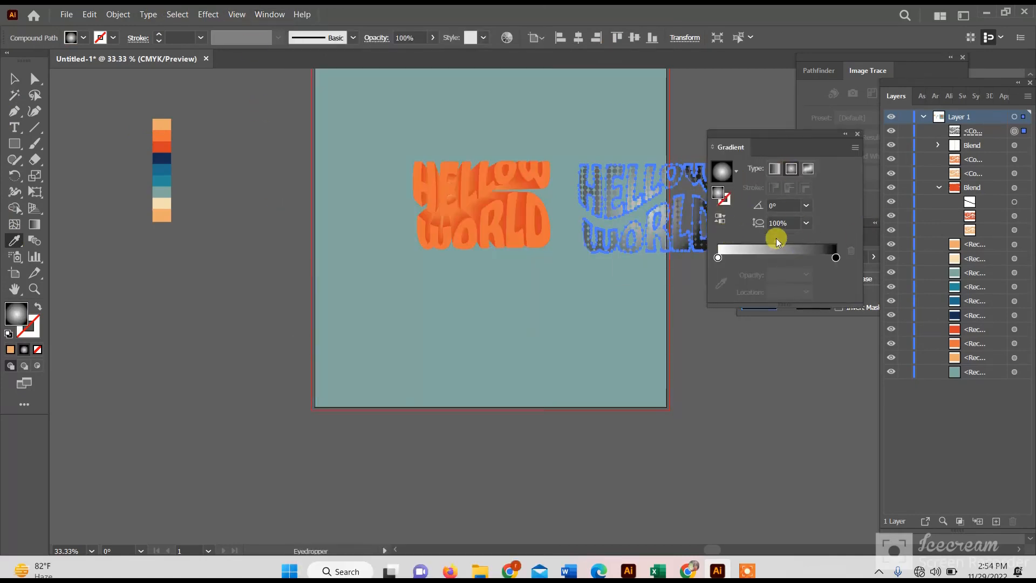
# - Change the gradient's black stop to orange and move its midpoint to about 79.6%
pyautogui.click(835, 258)
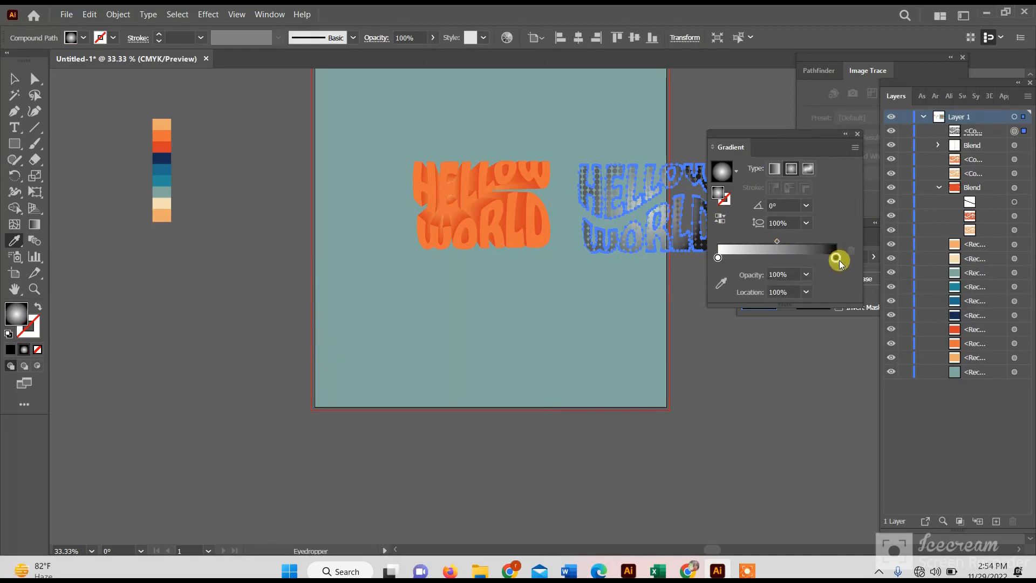
pyautogui.doubleClick(836, 258)
pyautogui.click(786, 300)
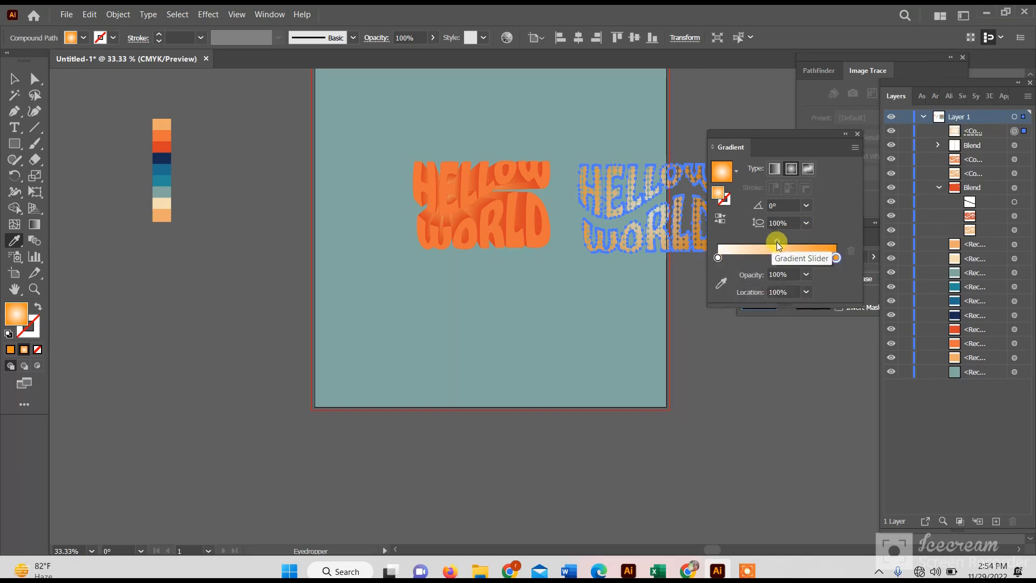
pyautogui.moveTo(777, 242); pyautogui.dragTo(812, 241)
# - Move the gradient-filled dotted lettering over the orange HELLOW WORLD text on the artboard
pyautogui.click(12, 77)
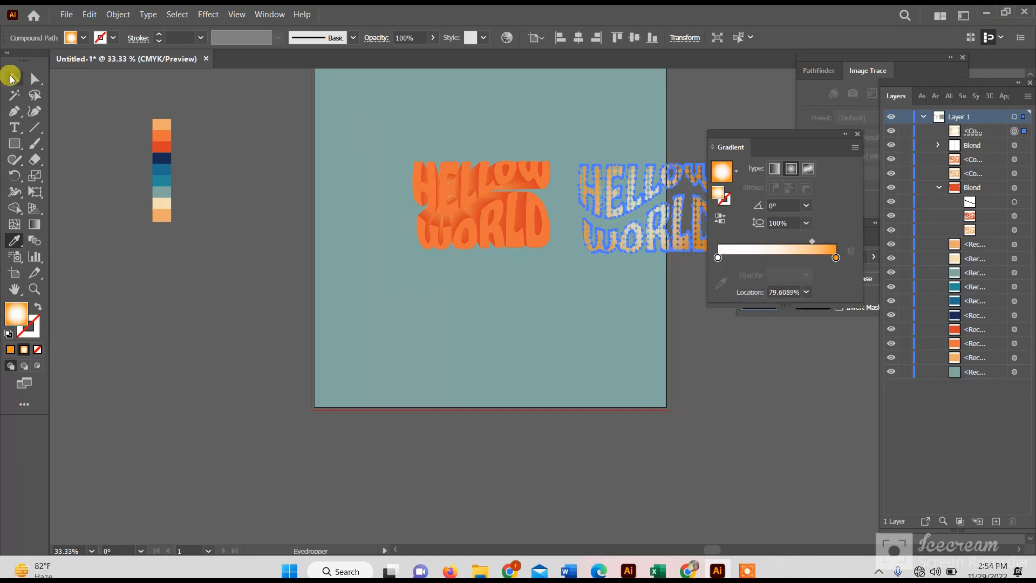
pyautogui.click(259, 178)
pyautogui.moveTo(478, 190)
pyautogui.mouseDown()
pyautogui.moveTo(464, 190)
pyautogui.moveTo(486, 184)
pyautogui.mouseUp()
pyautogui.click(306, 165)
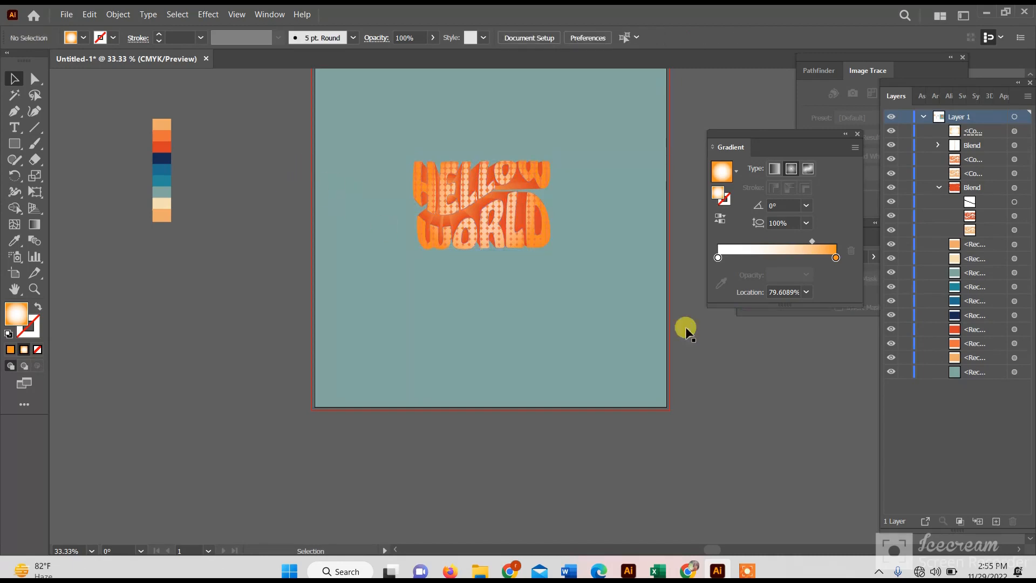
# - Place a copy of the orange lettering beside the palette and realign the dotted lettering over the artboard text
pyautogui.scroll(3, 270, 170)
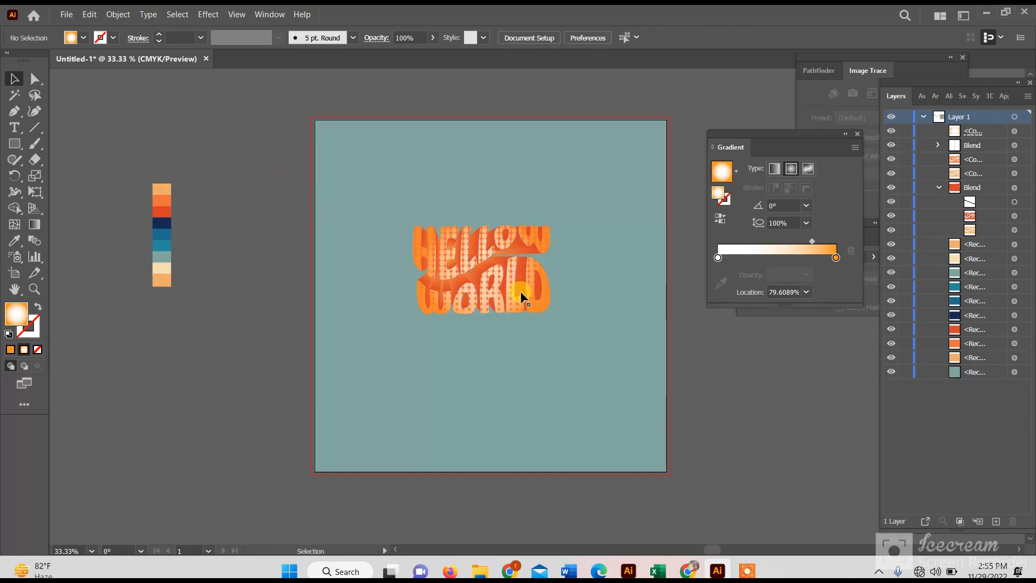
pyautogui.moveTo(518, 308); pyautogui.dragTo(248, 189)
pyautogui.moveTo(485, 307); pyautogui.dragTo(479, 257)
pyautogui.moveTo(541, 303); pyautogui.dragTo(545, 299)
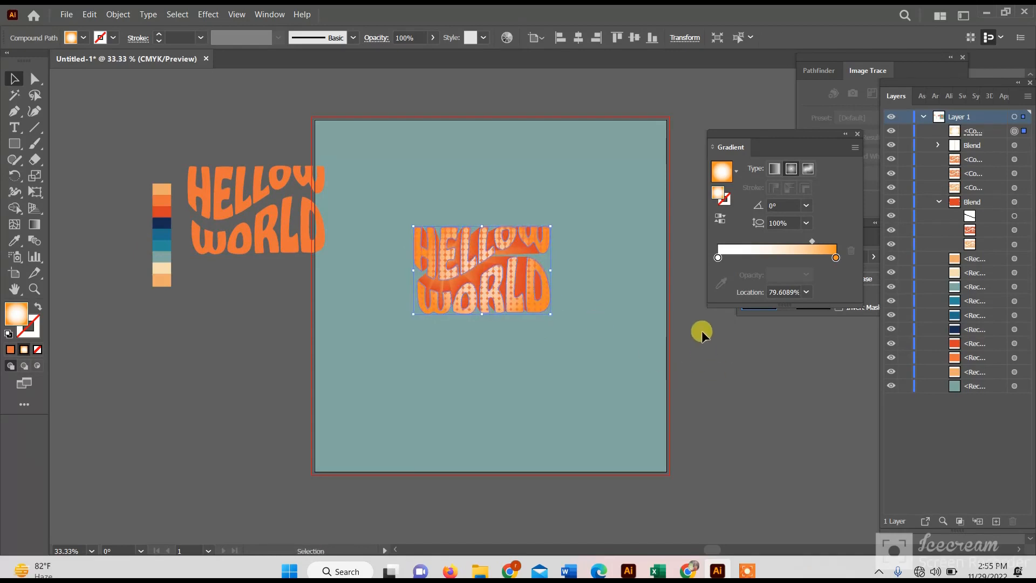
pyautogui.click(709, 394)
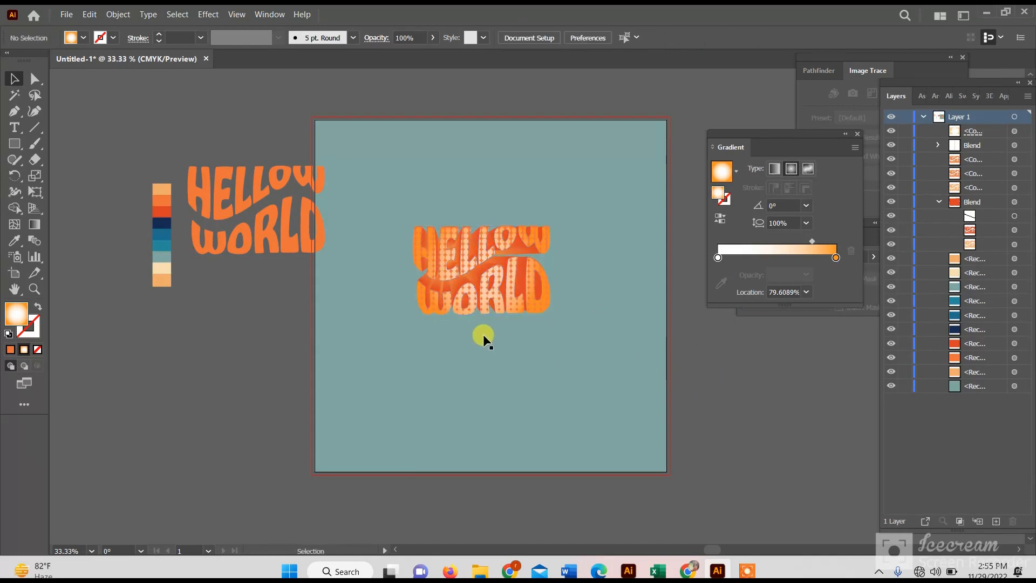
# - Fill the lettering copy beside the palette with the light orange palette color
pyautogui.click(306, 244)
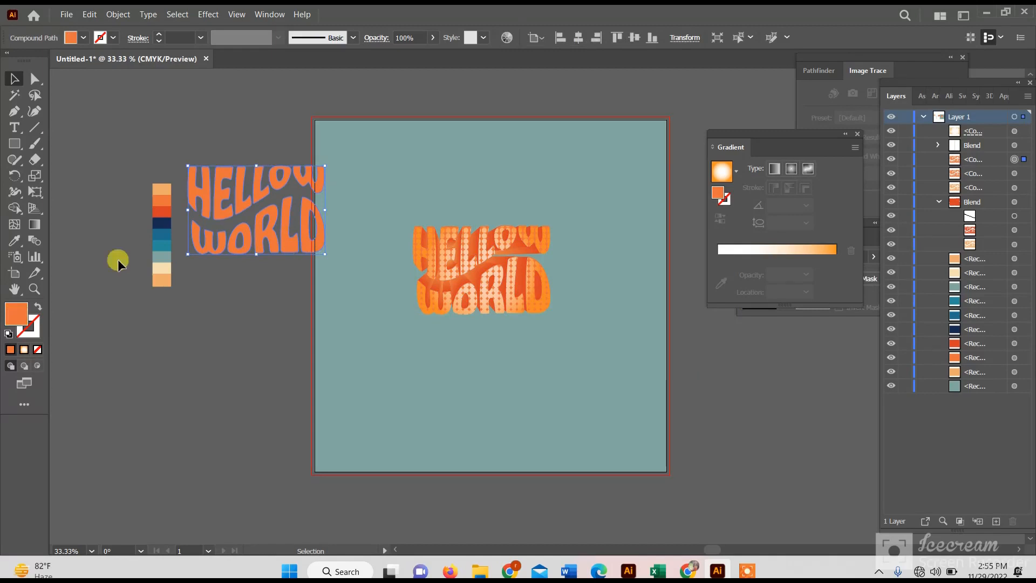
pyautogui.click(161, 188)
pyautogui.click(15, 78)
# - Move the light orange lettering onto the artboard text and center it horizontally and vertically
pyautogui.moveTo(260, 196); pyautogui.dragTo(482, 256)
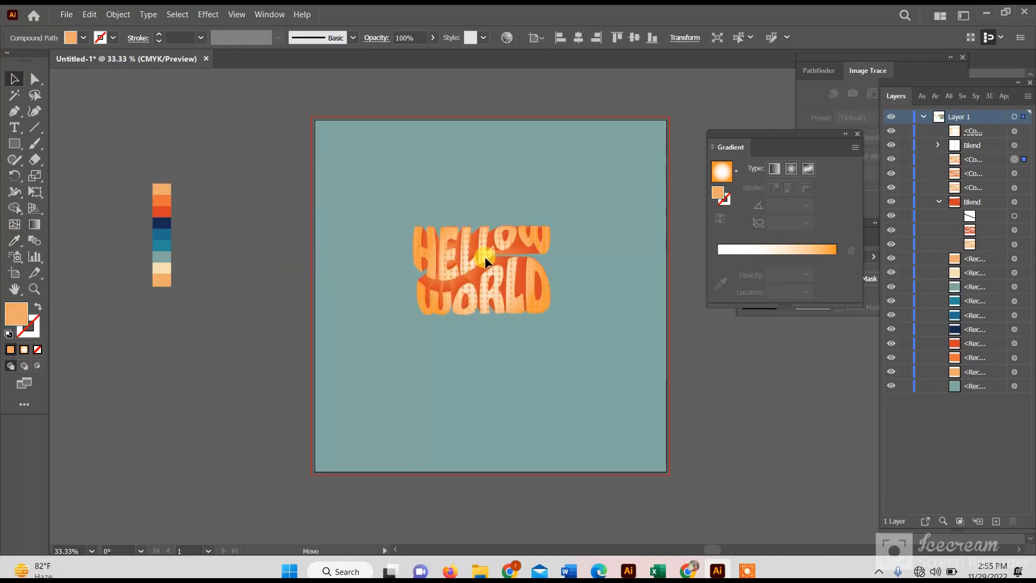
pyautogui.click(578, 38)
pyautogui.click(636, 38)
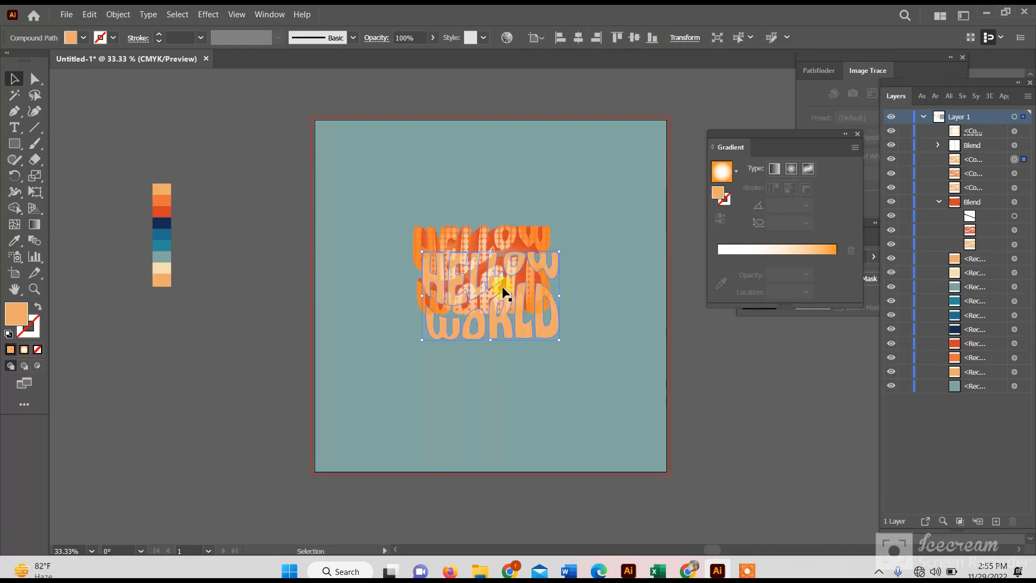
pyautogui.moveTo(492, 277); pyautogui.dragTo(476, 255)
pyautogui.hotkey('ctrl', 'z')
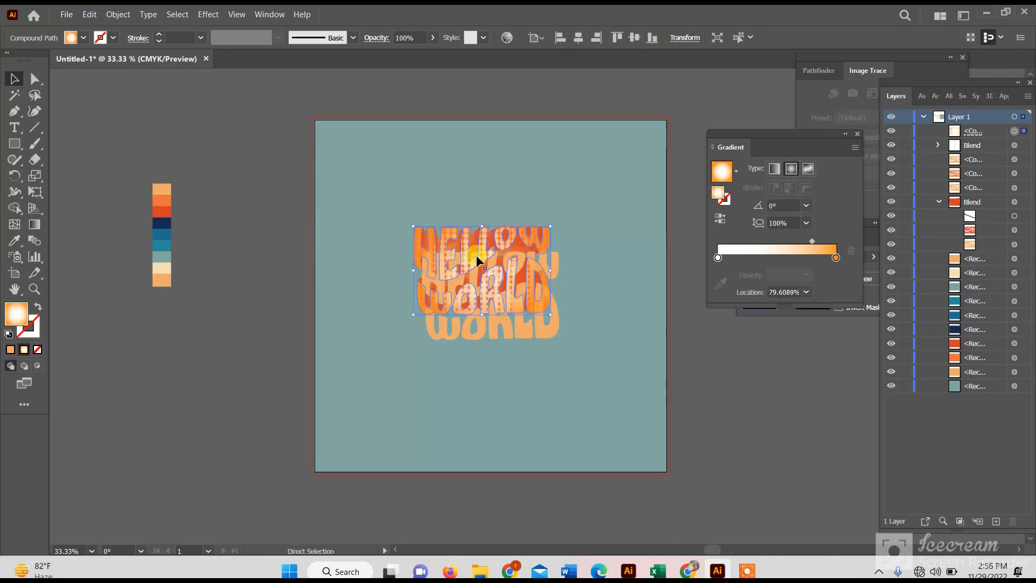
pyautogui.click(664, 335)
# - Remove the fill of the light orange lettering and give it a 0.75 pt black outline
pyautogui.click(506, 300)
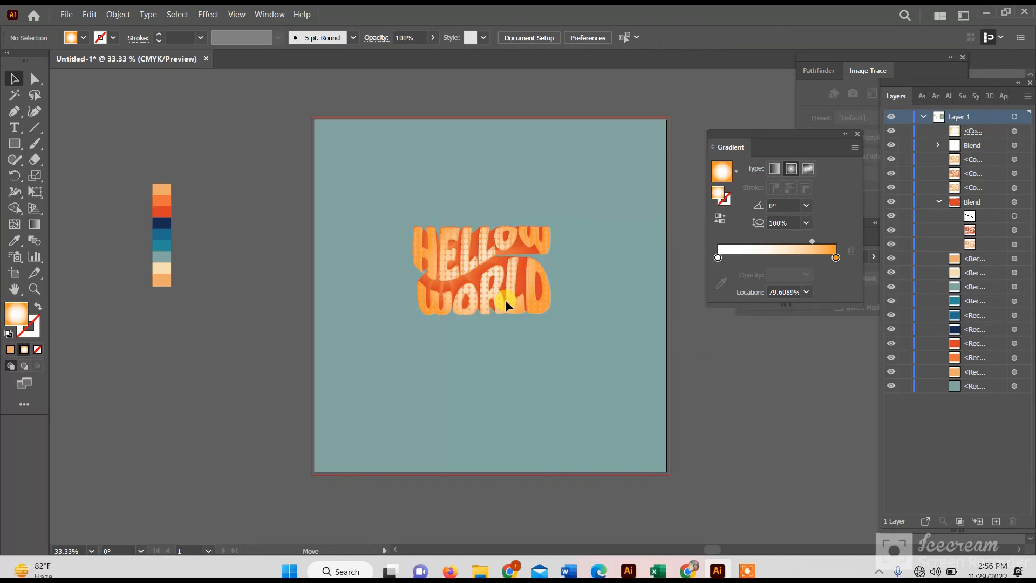
pyautogui.click(37, 350)
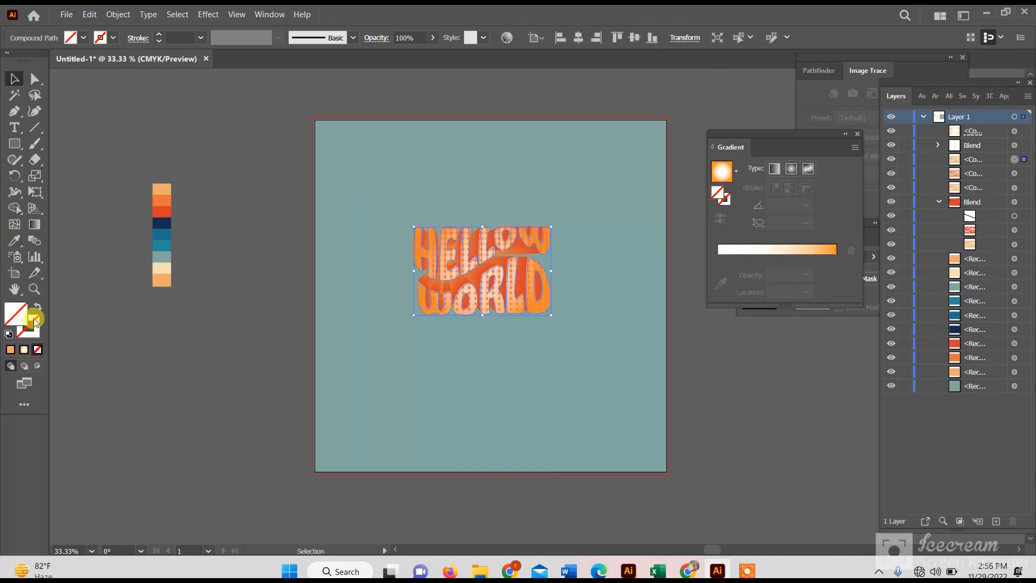
pyautogui.click(159, 35)
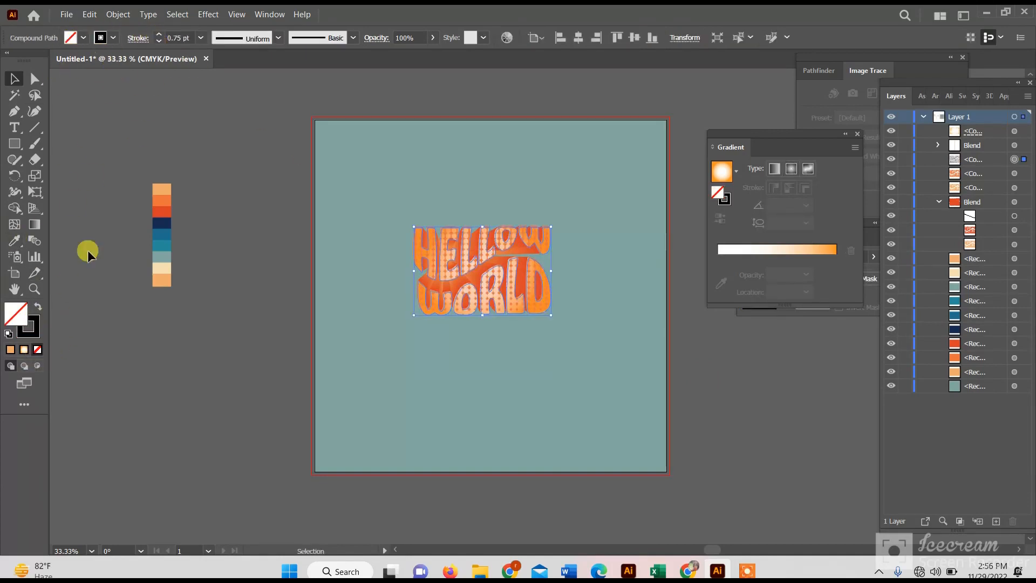
# - Change the lettering outline to 4 pt in the cream palette color, keeping the letters without a fill
pyautogui.click(13, 241)
pyautogui.click(161, 222)
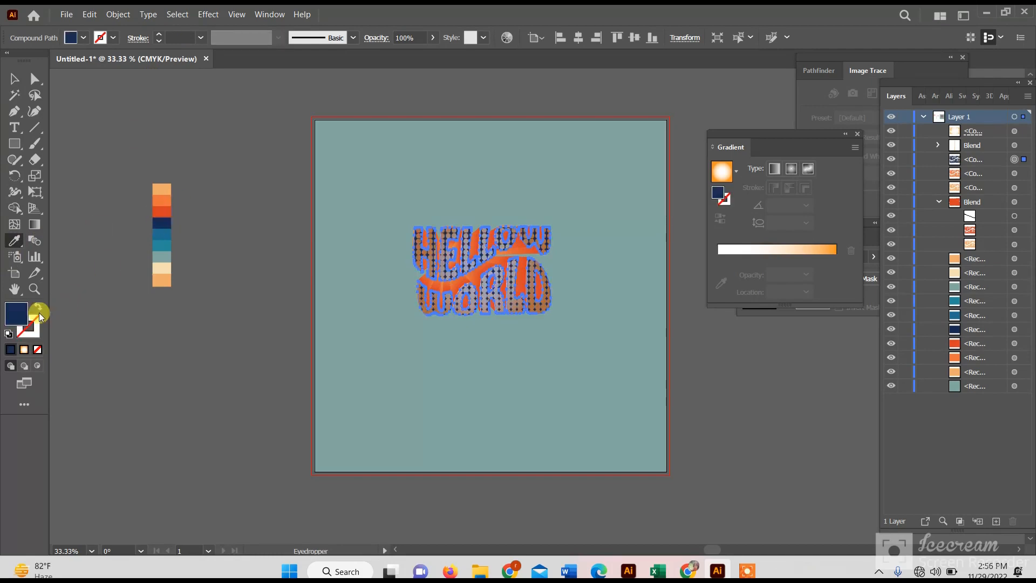
pyautogui.click(37, 307)
pyautogui.click(157, 269)
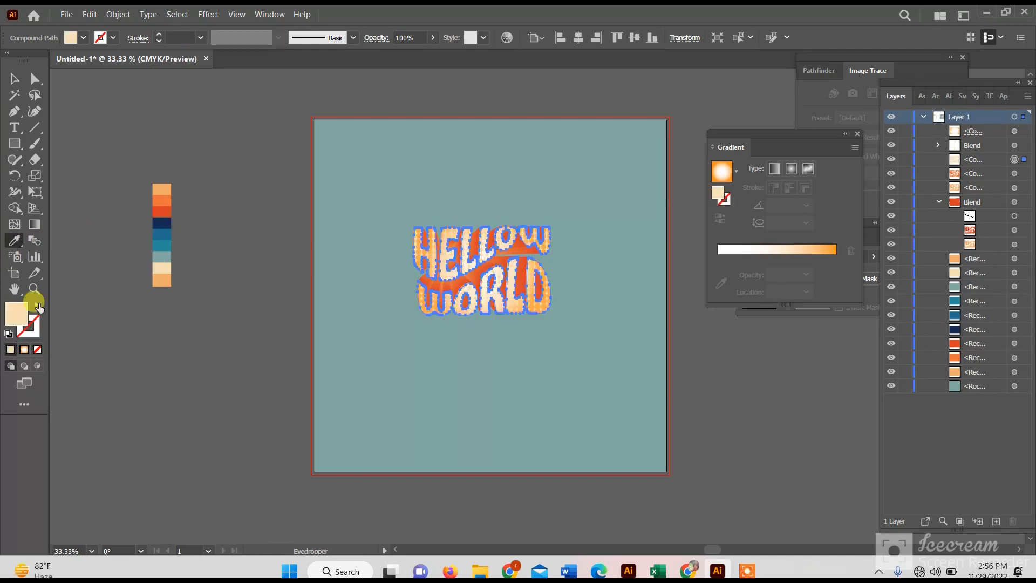
pyautogui.click(38, 307)
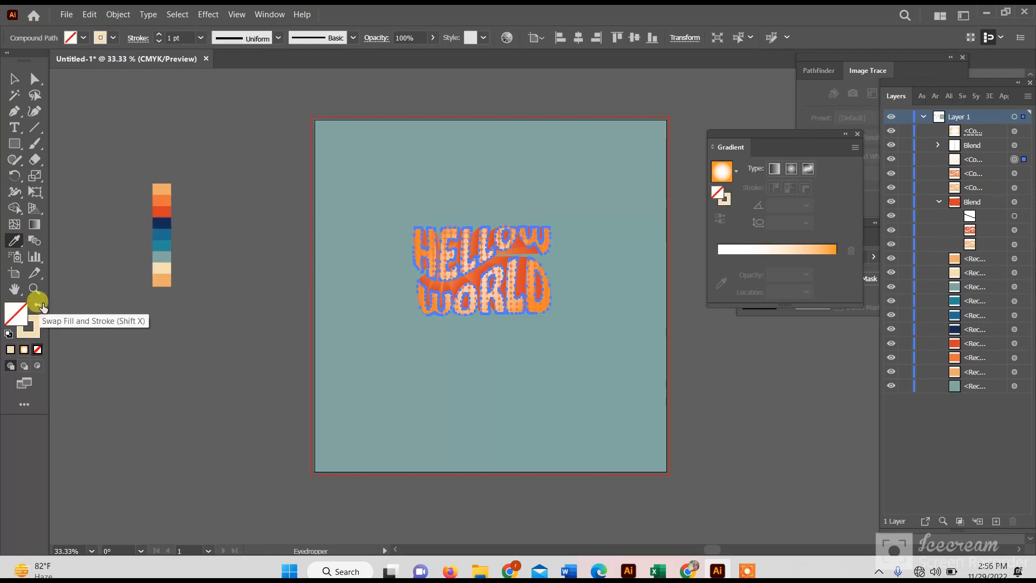
# - Bring the cream-outlined lettering to the front of the stack and deselect it
pyautogui.click(15, 79)
pyautogui.rightClick(378, 283)
pyautogui.click(599, 421)
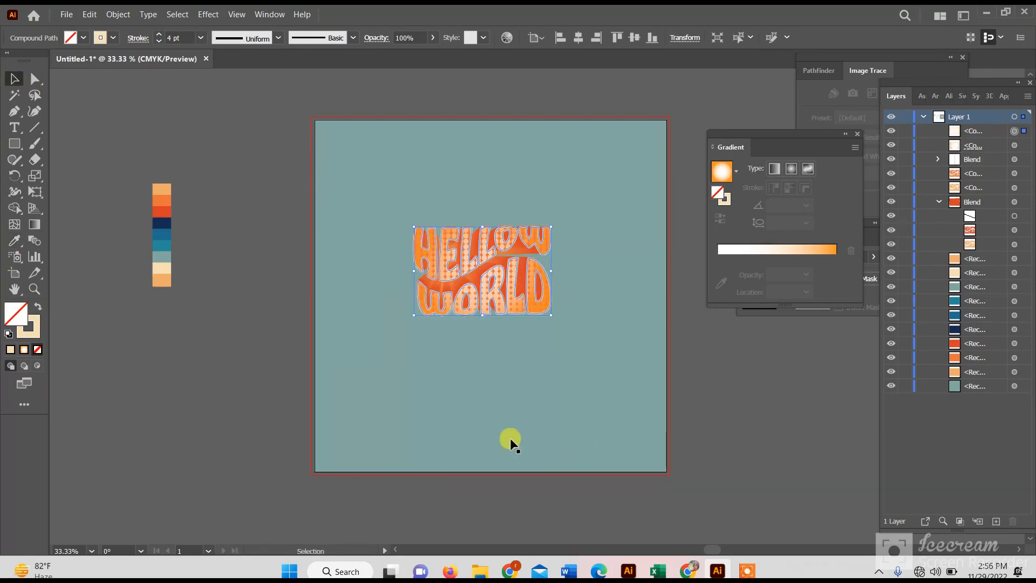
pyautogui.click(339, 306)
pyautogui.scroll(1, 517, 271)
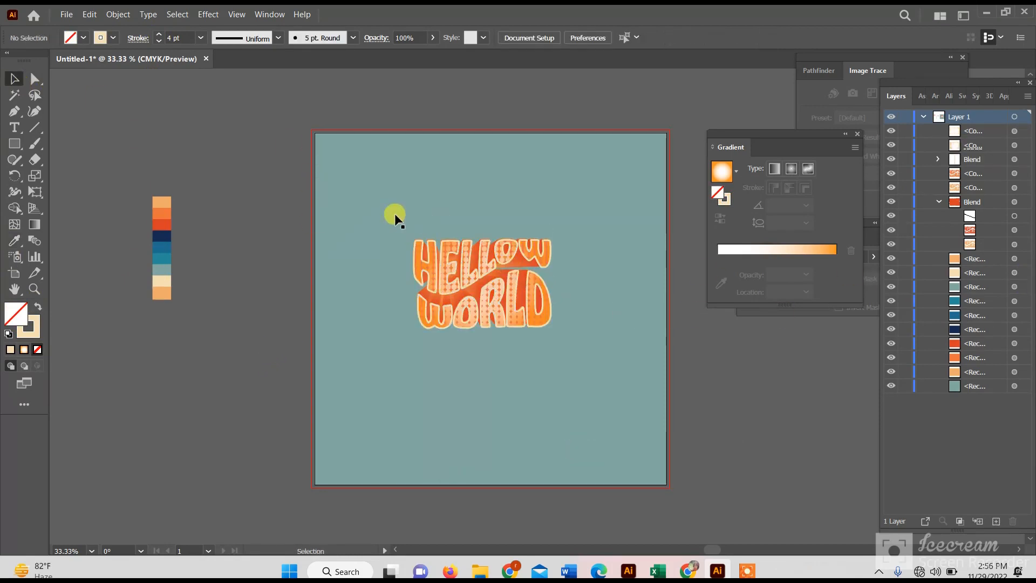
pyautogui.moveTo(394, 212); pyautogui.dragTo(699, 329)
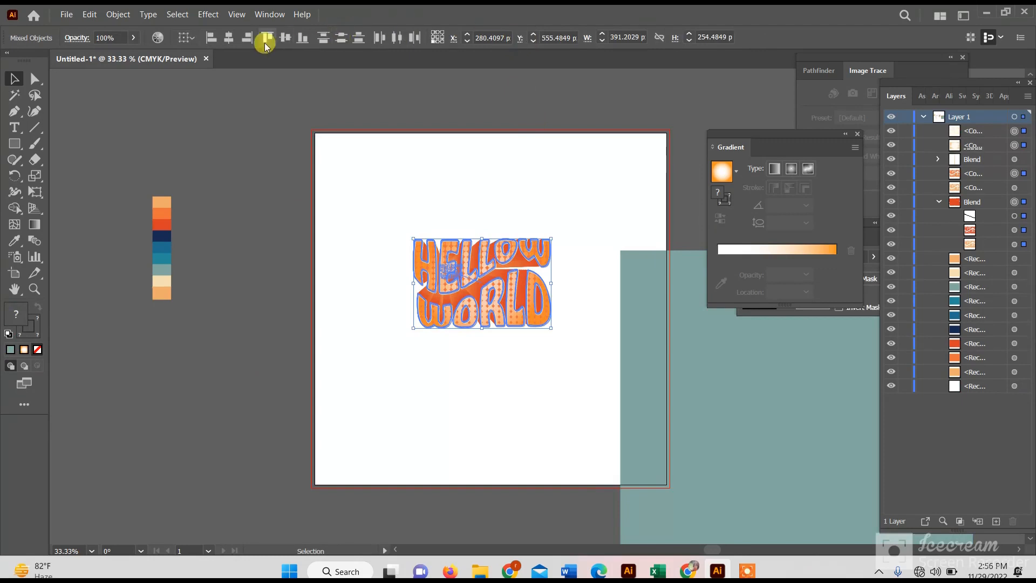
pyautogui.click(229, 37)
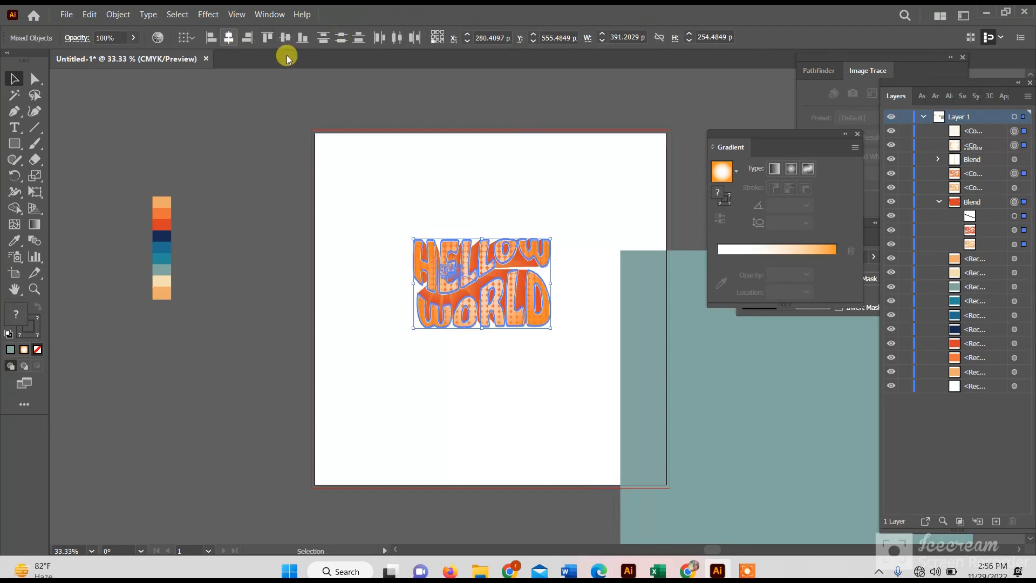
pyautogui.click(552, 132)
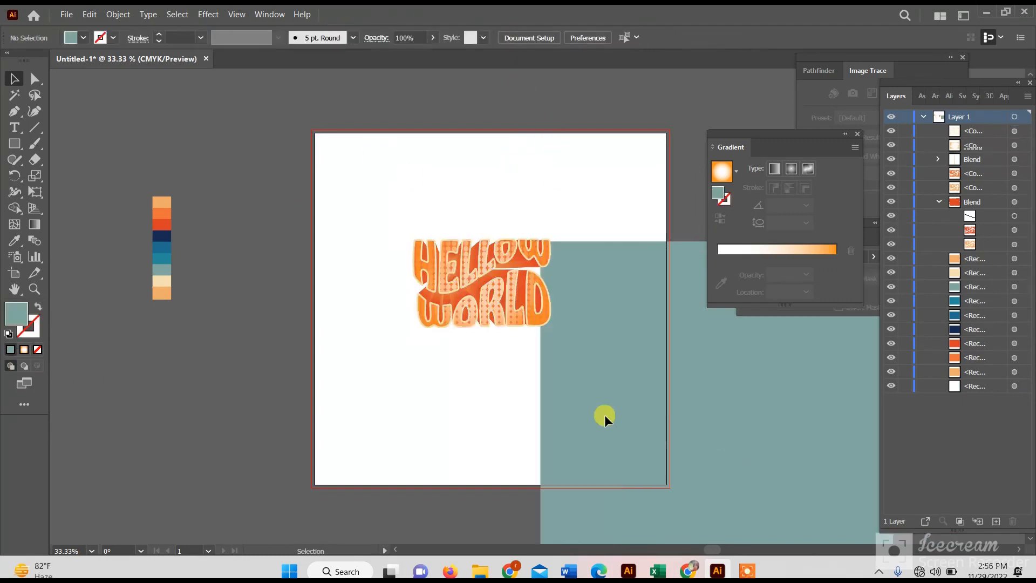
pyautogui.moveTo(605, 414); pyautogui.dragTo(438, 329)
pyautogui.click(634, 37)
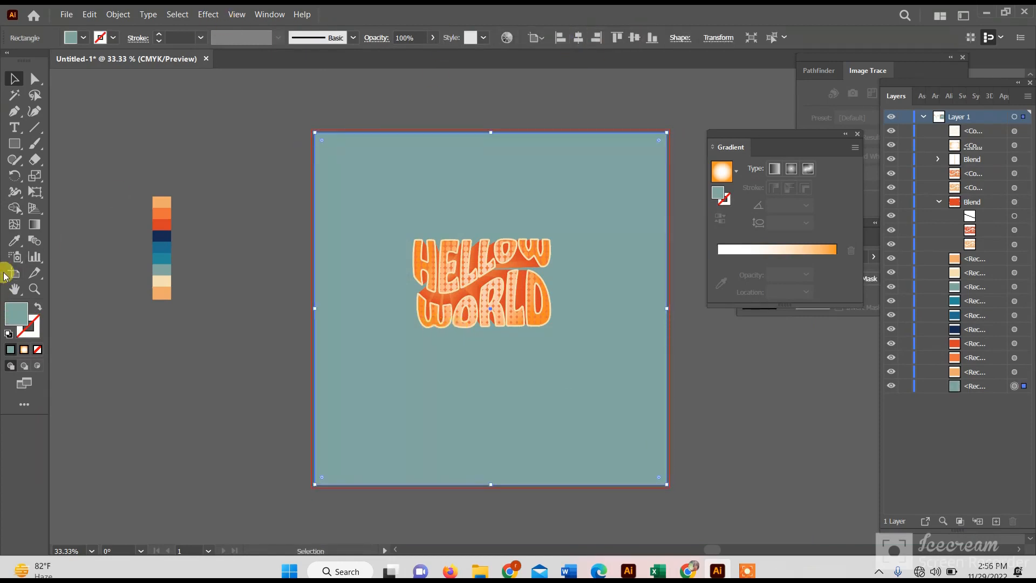
# - Try the teal, orange and light orange palette colors as the background square's fill
pyautogui.click(15, 241)
pyautogui.click(168, 251)
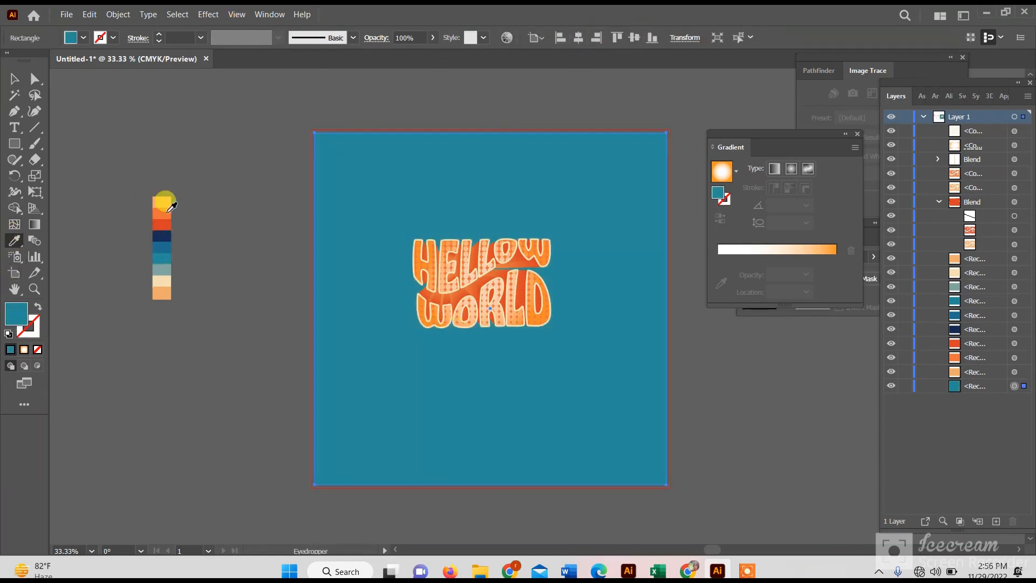
pyautogui.click(166, 211)
pyautogui.click(167, 286)
# - Fill the background square with the White, Black gradient preset and recolor its black stop to teal
pyautogui.click(805, 251)
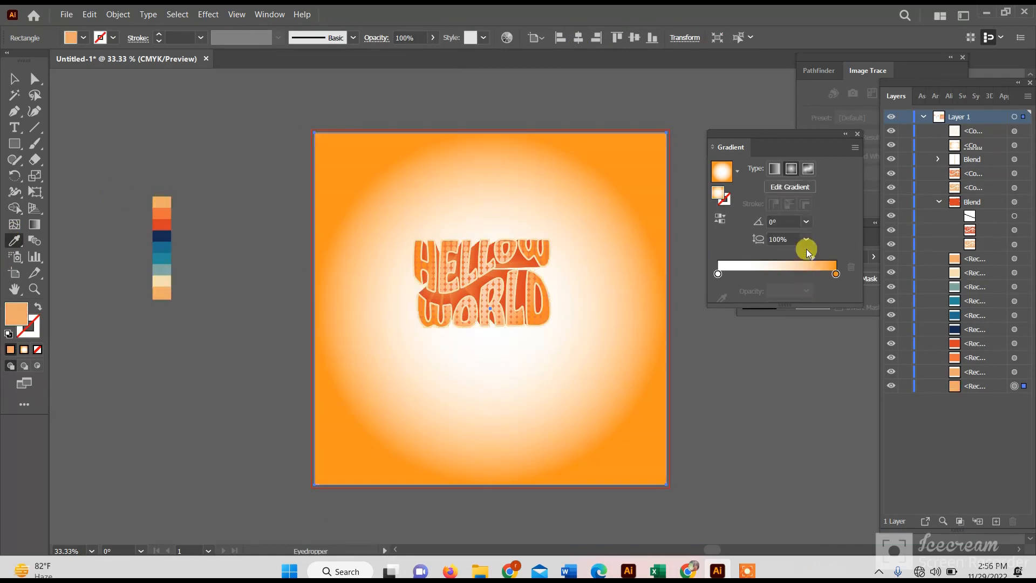
pyautogui.click(737, 172)
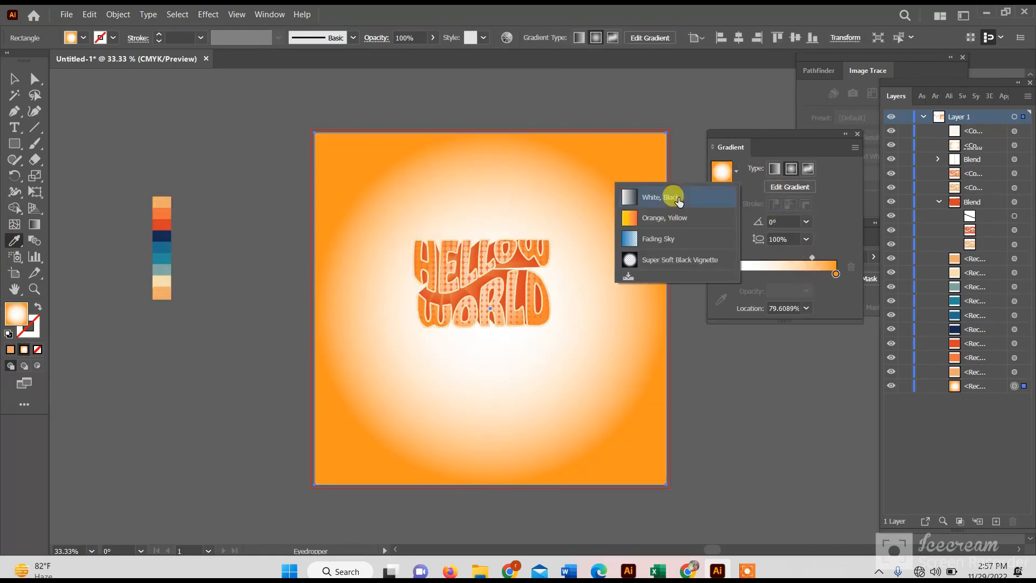
pyautogui.click(672, 198)
pyautogui.doubleClick(836, 274)
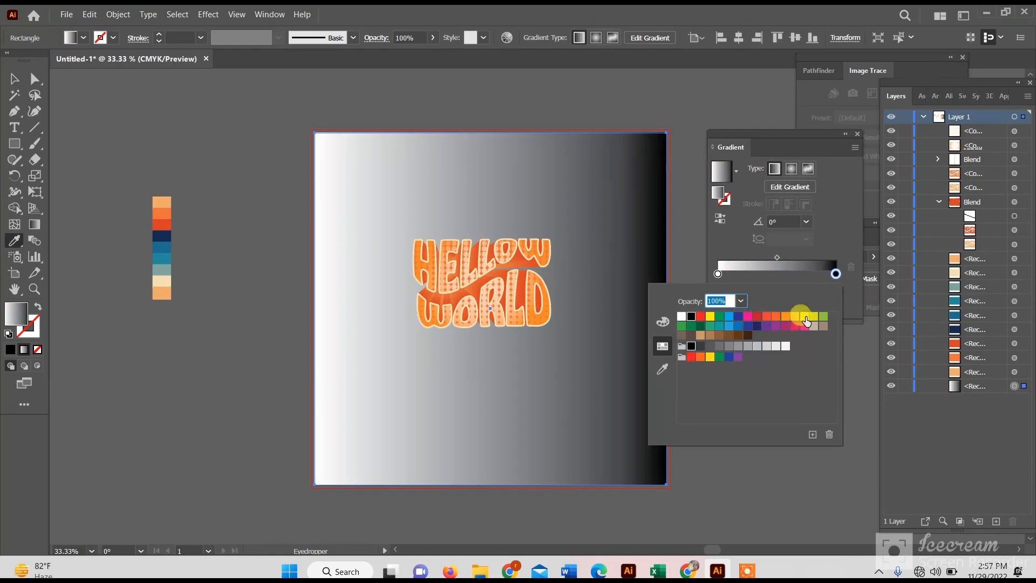
pyautogui.click(806, 320)
pyautogui.click(776, 317)
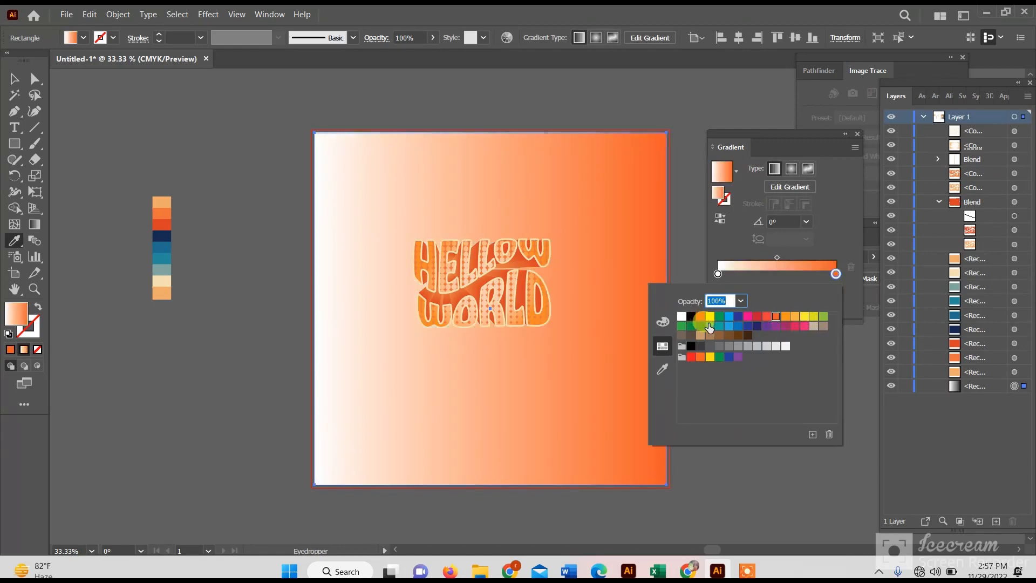
pyautogui.click(719, 273)
pyautogui.doubleClick(719, 274)
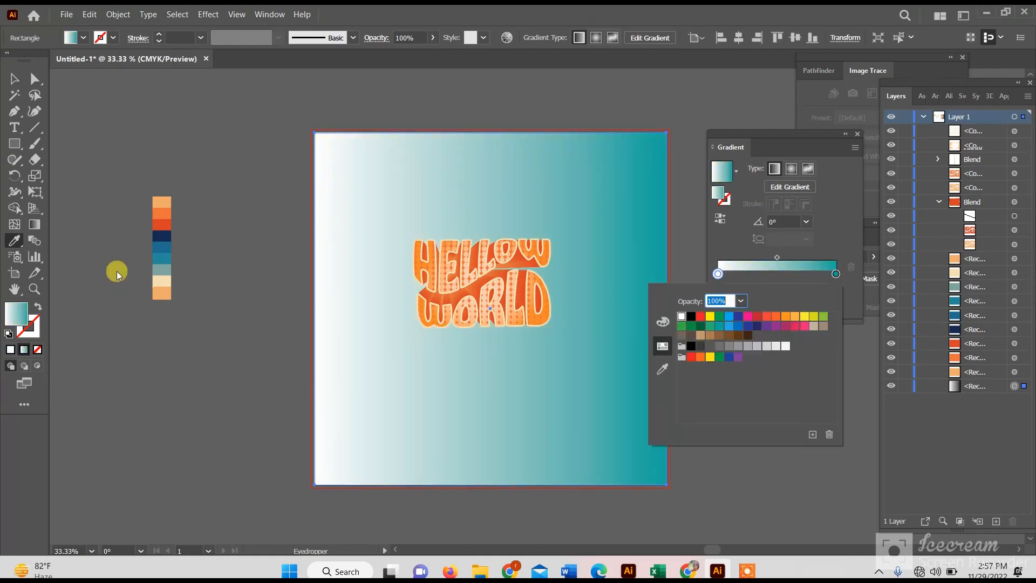
# - Make the background's white-to-teal gradient radial and move its midpoint to about 23% to shrink the white glow
pyautogui.click(157, 244)
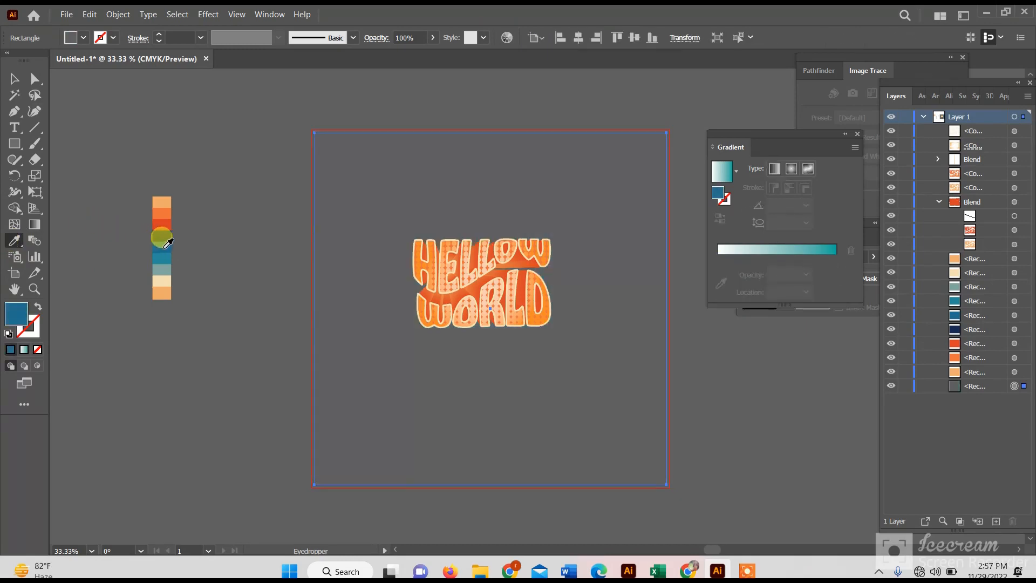
pyautogui.click(163, 270)
pyautogui.click(790, 169)
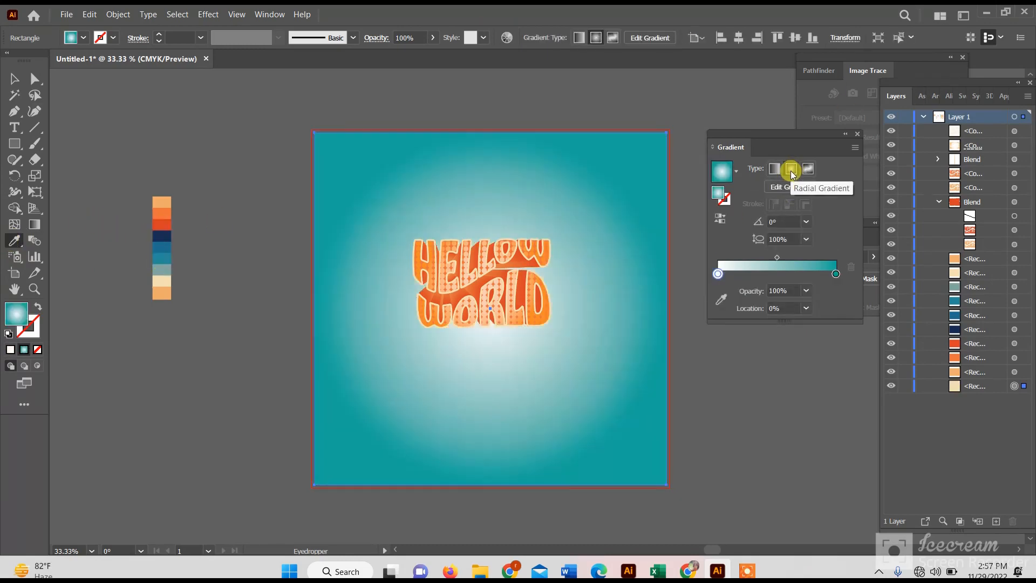
pyautogui.click(14, 82)
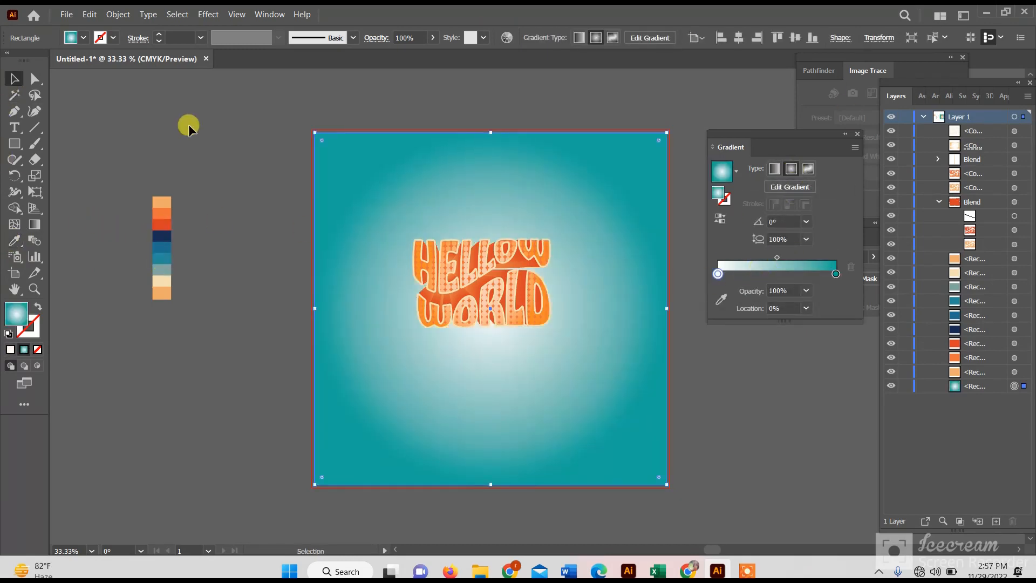
pyautogui.click(189, 126)
pyautogui.click(467, 384)
pyautogui.moveTo(785, 262); pyautogui.dragTo(744, 259)
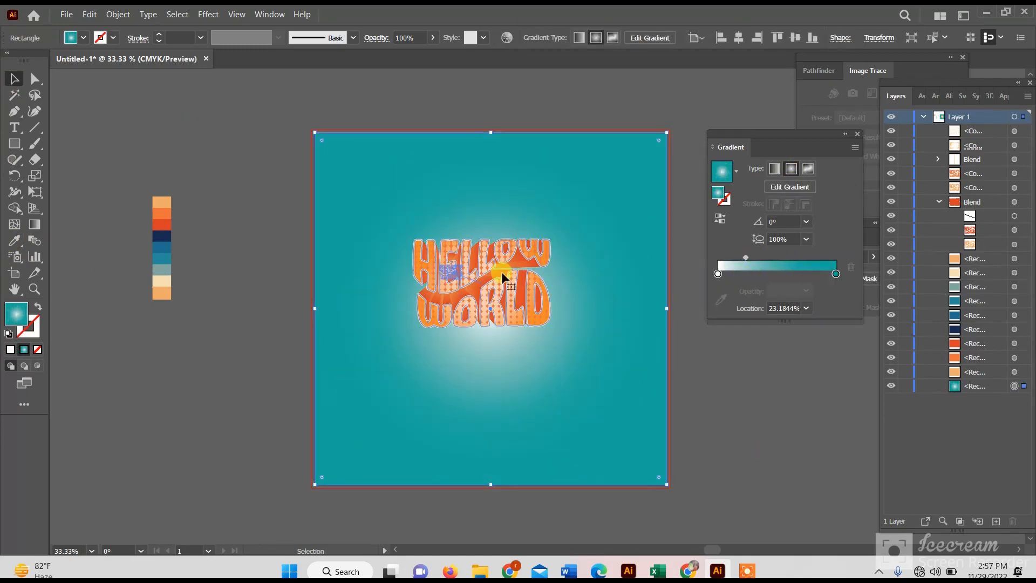
# - Move the gradient background aside, then expand the appearance of all the HELLOW WORLD lettering and try to group it
pyautogui.moveTo(596, 265); pyautogui.dragTo(282, 301)
pyautogui.click(480, 313)
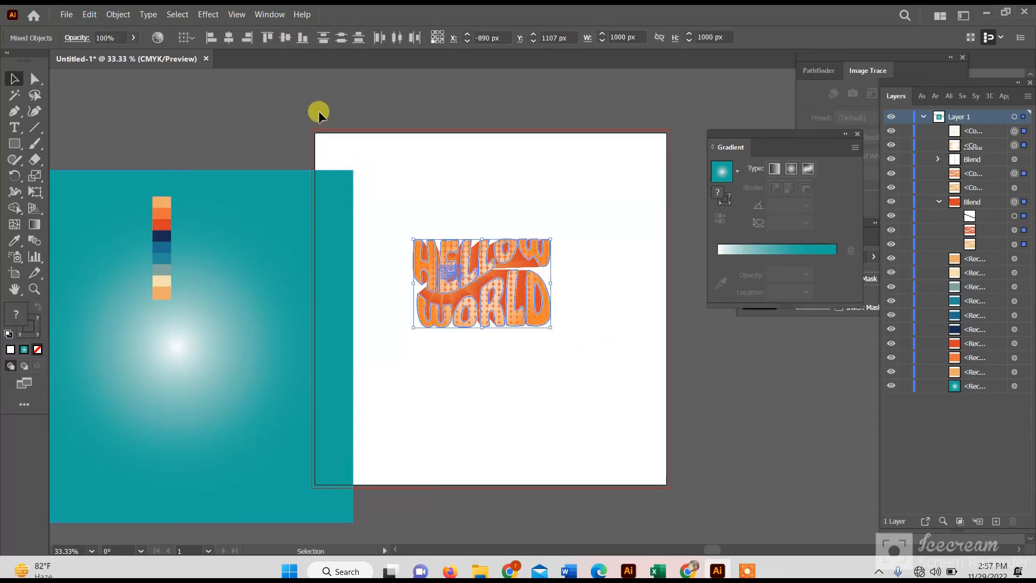
pyautogui.click(118, 14)
pyautogui.click(156, 91)
pyautogui.rightClick(415, 234)
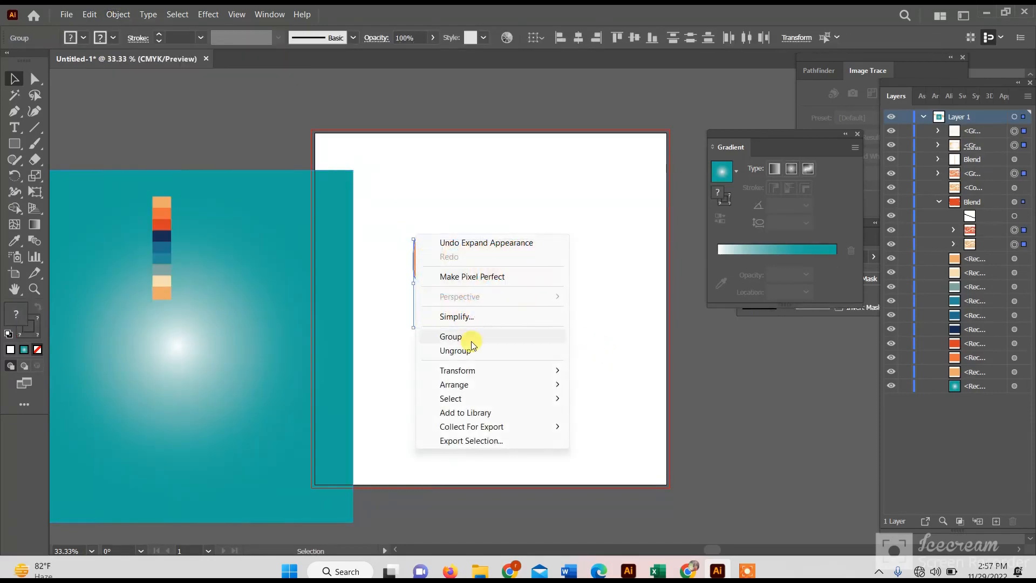
pyautogui.click(470, 337)
pyautogui.click(599, 311)
pyautogui.click(494, 299)
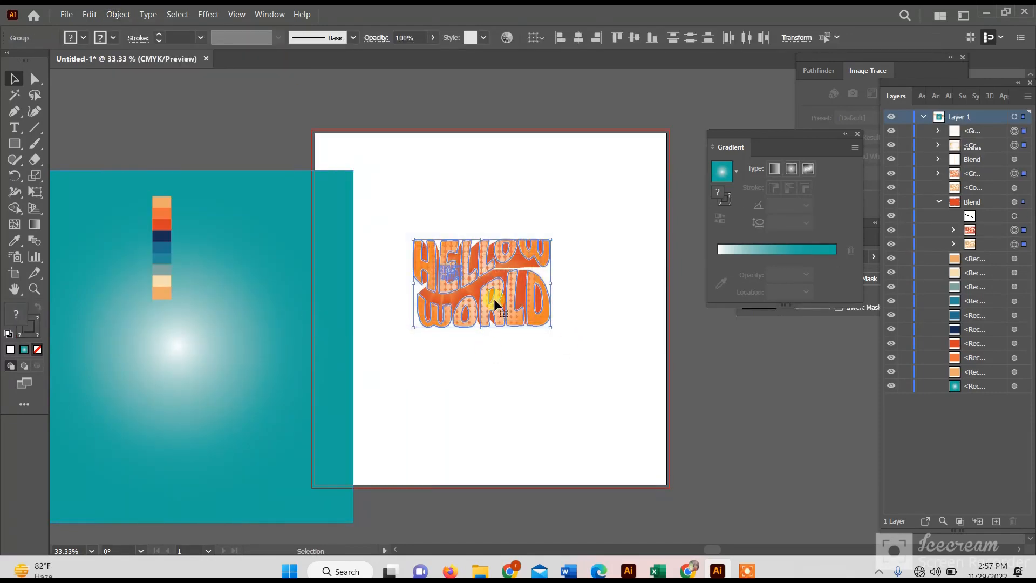
# - Move the teal gradient background back over the artboard behind the HELLOW WORLD lettering
pyautogui.moveTo(441, 230); pyautogui.dragTo(558, 335)
pyautogui.click(555, 223)
pyautogui.moveTo(389, 206); pyautogui.dragTo(560, 338)
pyautogui.moveTo(435, 322); pyautogui.dragTo(541, 306)
pyautogui.hotkey('ctrl', 'z')
pyautogui.click(496, 300)
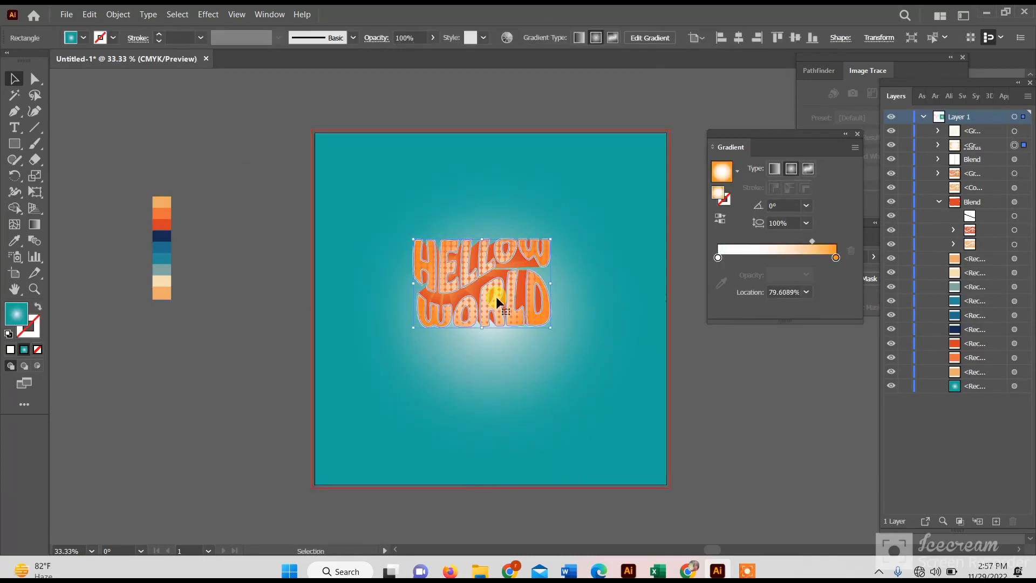
pyautogui.moveTo(481, 264); pyautogui.dragTo(490, 284)
pyautogui.hotkey('ctrl', 'z')
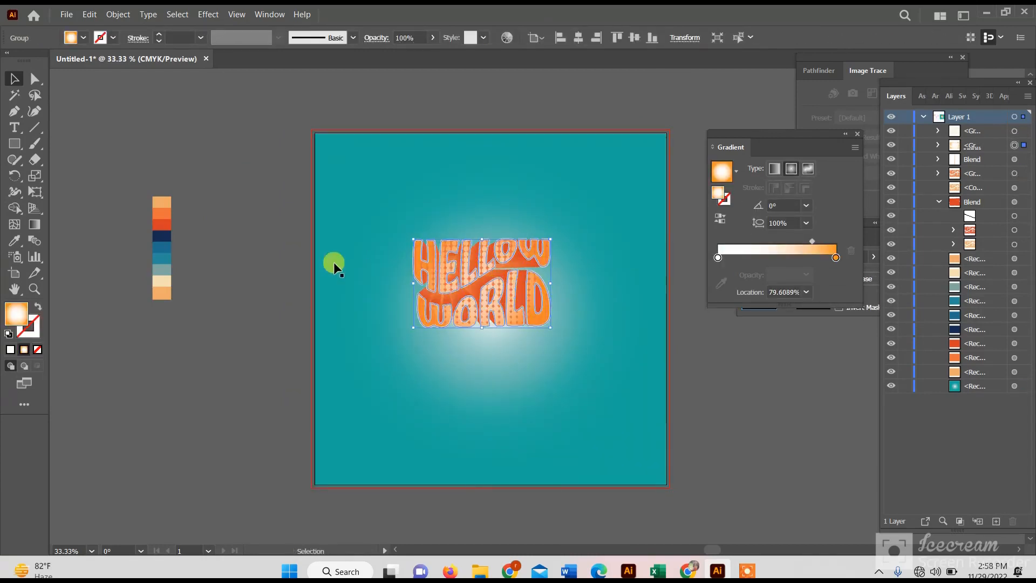
pyautogui.click(289, 262)
# - Lock the teal gradient background square in place
pyautogui.click(469, 170)
pyautogui.click(119, 15)
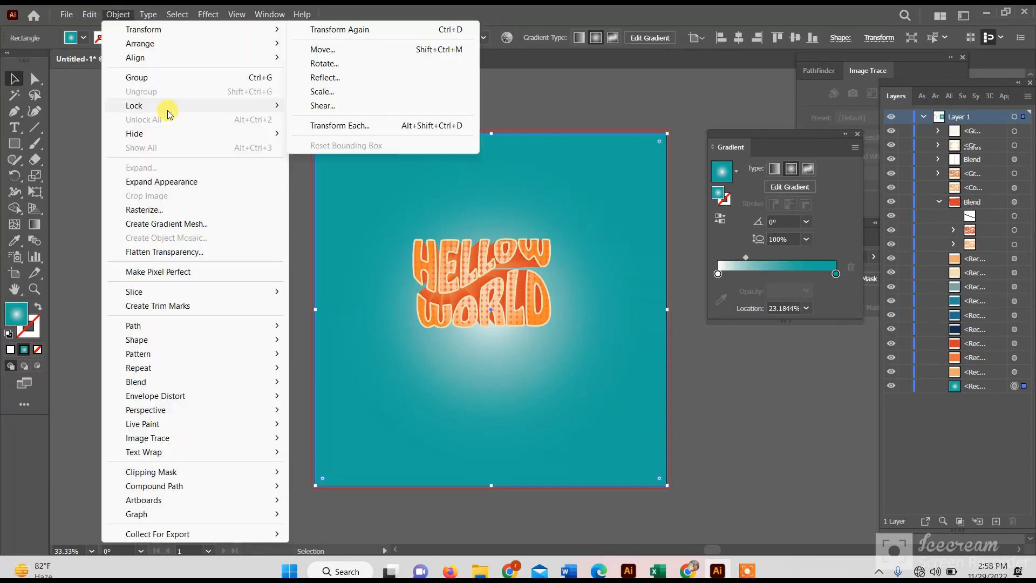
pyautogui.moveTo(167, 107)
pyautogui.click(378, 111)
# - Move all the HELLOW WORLD lettering to the artboard's center and enlarge it to about 572 by 369 px
pyautogui.moveTo(488, 296); pyautogui.dragTo(494, 325)
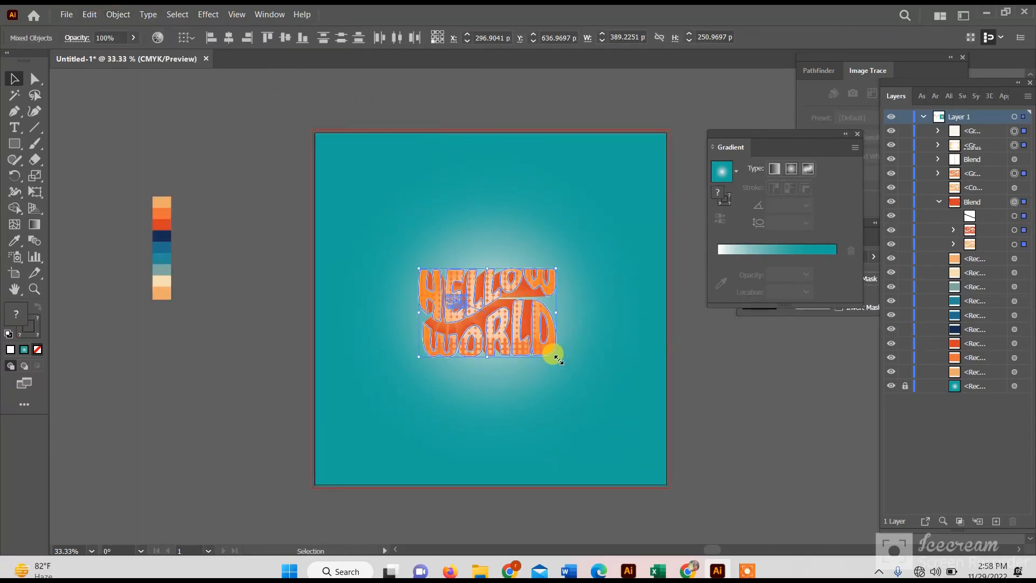
pyautogui.moveTo(556, 356); pyautogui.dragTo(589, 381)
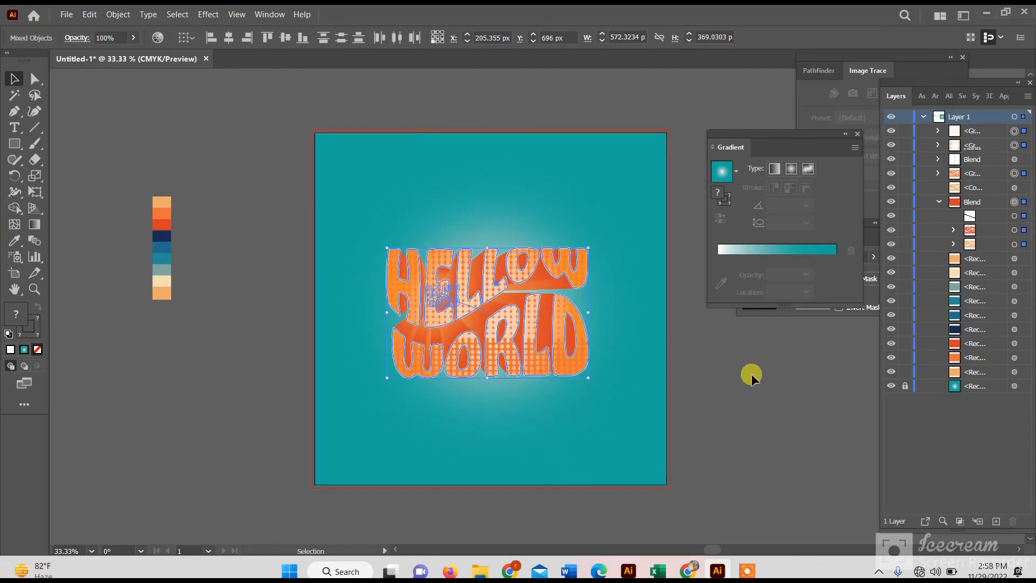